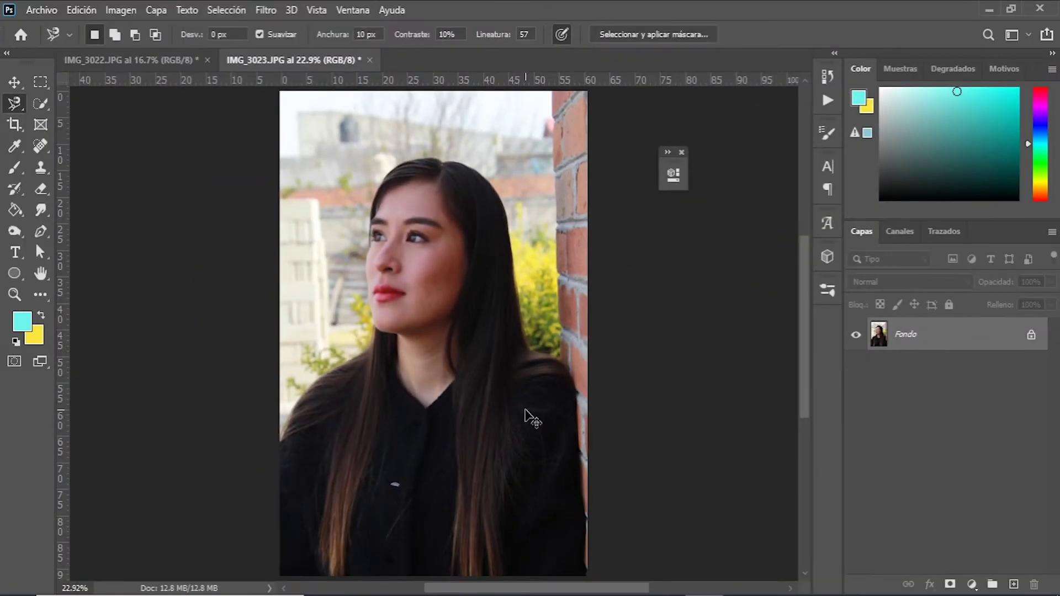
# Step: Zoom in twice on the woman's head, closing in on the top of her hair
pyautogui.click(15, 294)
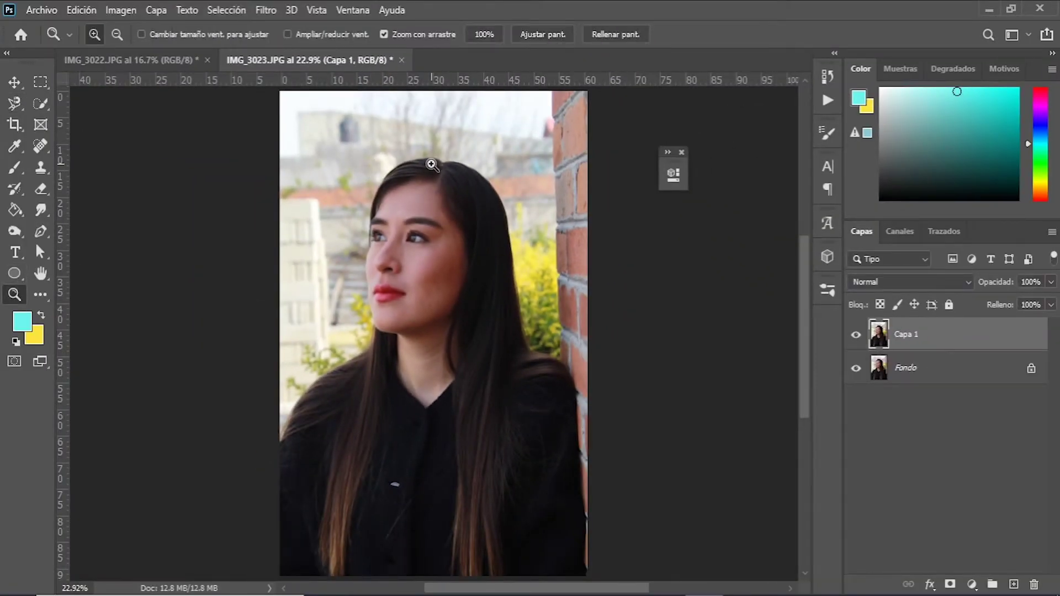
pyautogui.click(431, 164)
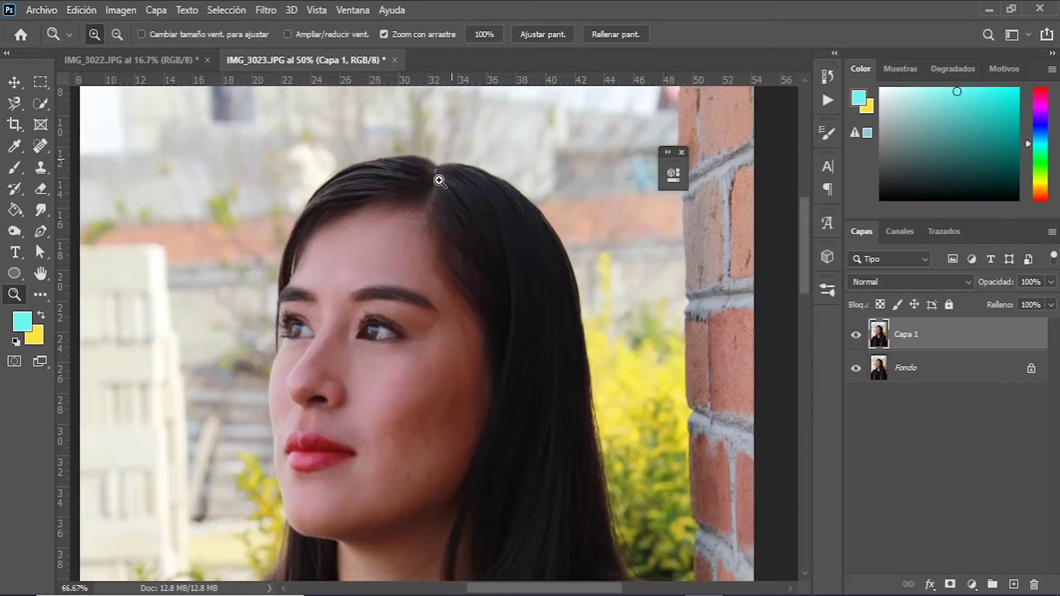
pyautogui.click(439, 180)
# Step: Trace the Magnetic Lasso from the hair top down the side and shoulder, removing a stray spike
pyautogui.press('l')
pyautogui.click(428, 175)
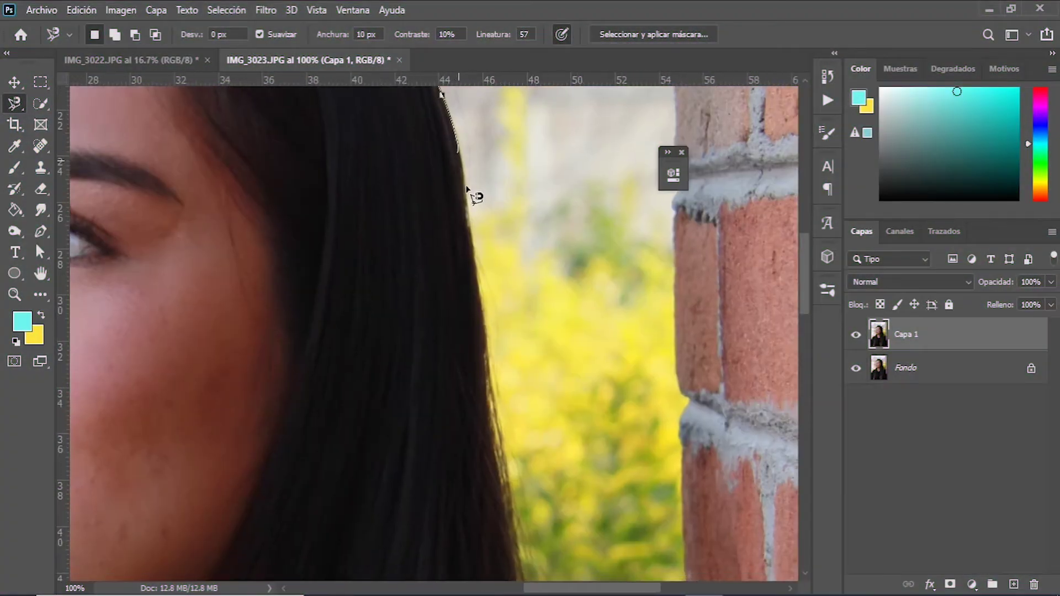
pyautogui.scroll(-4, 501, 438)
pyautogui.scroll(-2, 497, 296)
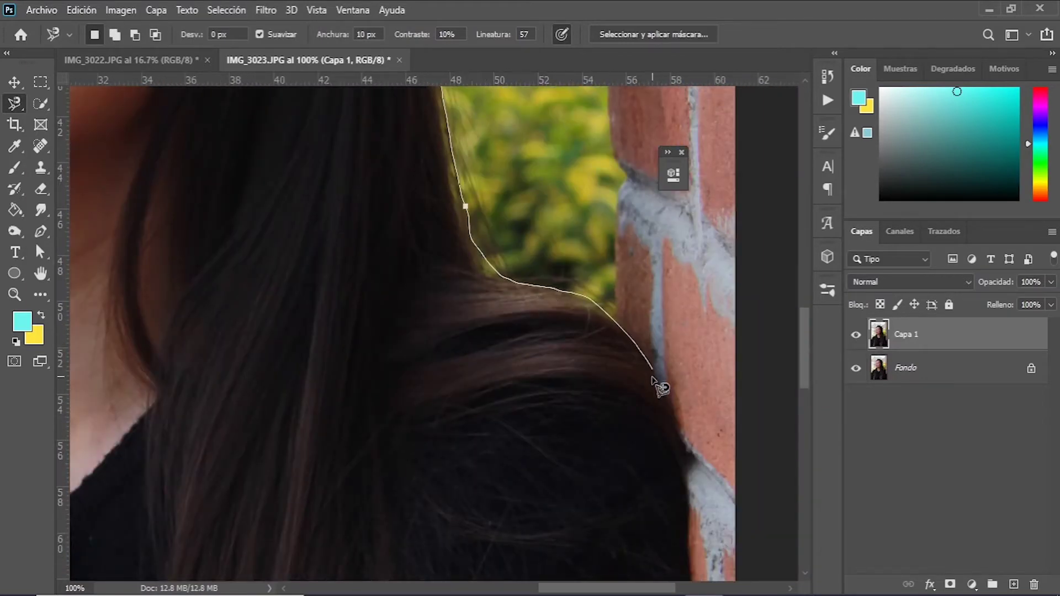
pyautogui.scroll(-5, 654, 381)
pyautogui.scroll(-5, 555, 231)
pyautogui.scroll(-3, 574, 374)
pyautogui.scroll(2, 565, 373)
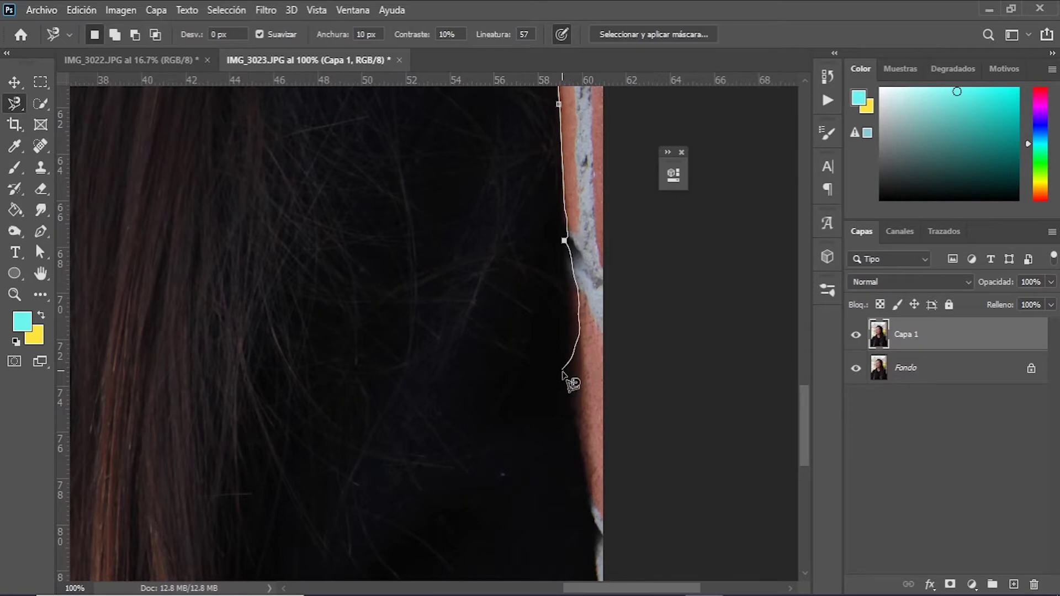
pyautogui.scroll(-3, 585, 389)
pyautogui.scroll(-3, 589, 387)
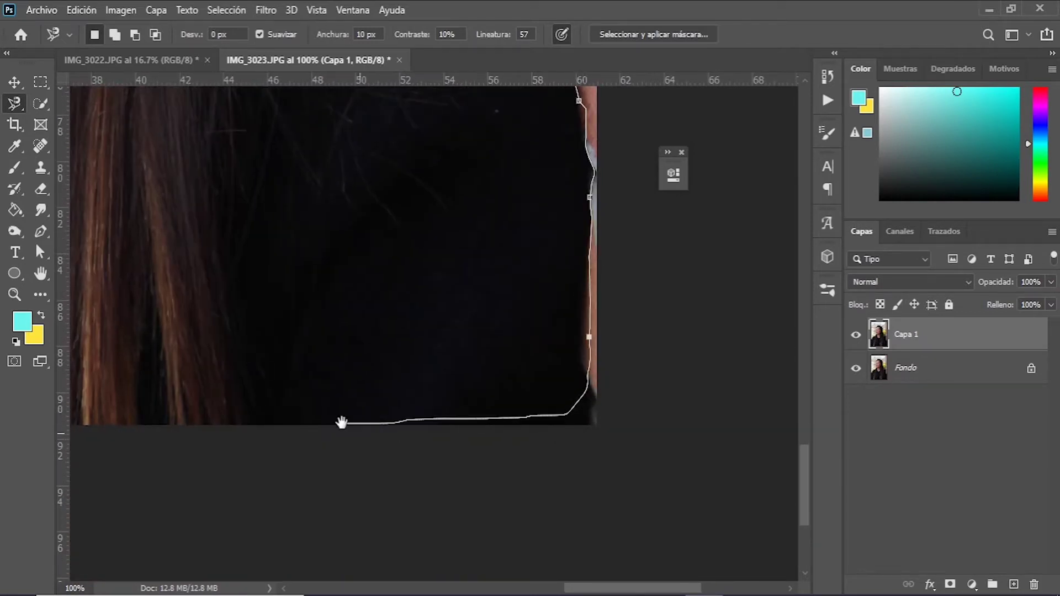
pyautogui.hscroll(-3, 342, 430)
pyautogui.hscroll(-3, 339, 429)
pyautogui.hscroll(-1, 225, 397)
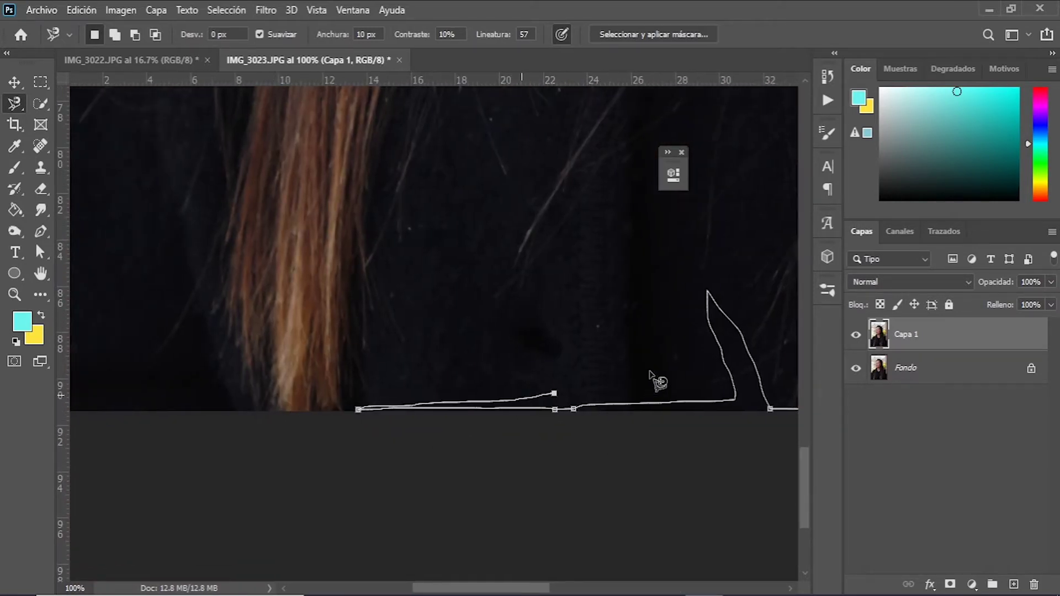
pyautogui.press('BackSpace')
pyautogui.press('BackSpace')
pyautogui.press('BackSpace')
pyautogui.moveTo(297, 425); pyautogui.dragTo(644, 429)
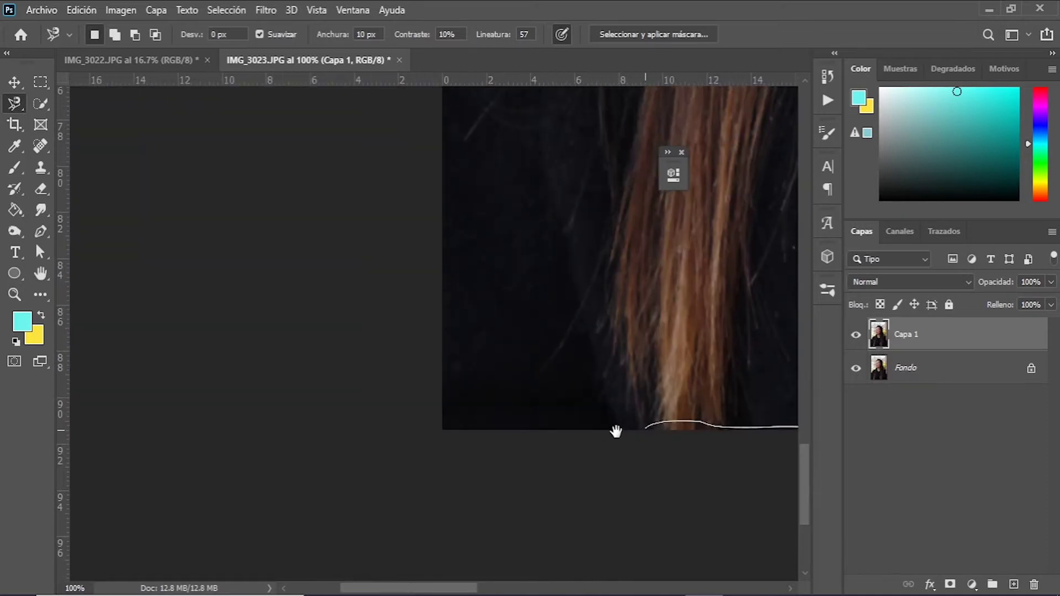
# Step: Continue the lasso around the left edge and face, closing the outline into a selection
pyautogui.scroll(5, 398, 473)
pyautogui.scroll(3, 371, 438)
pyautogui.scroll(3, 386, 359)
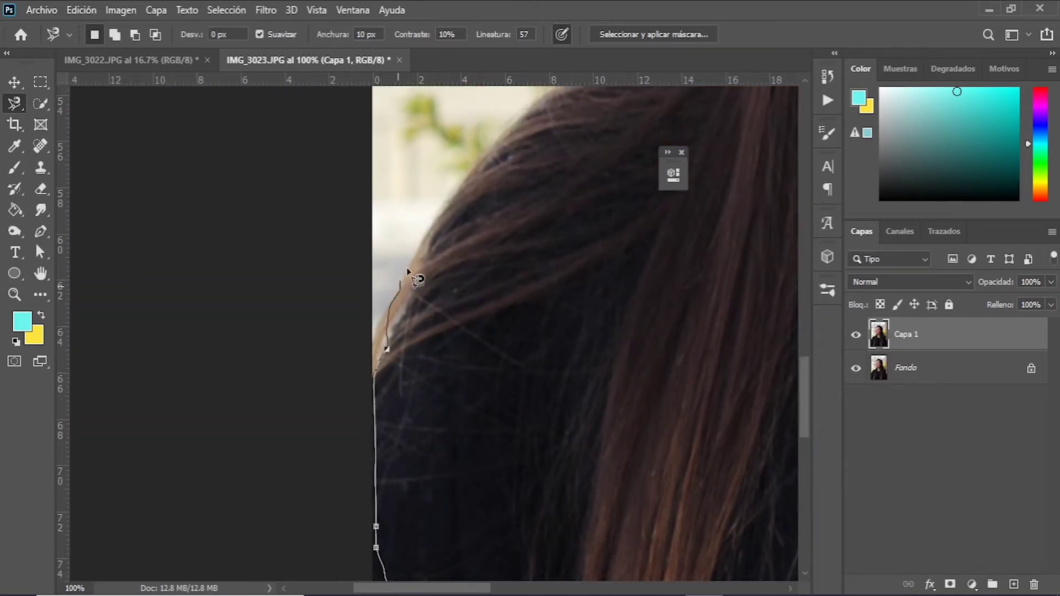
pyautogui.scroll(3, 396, 359)
pyautogui.scroll(2, 396, 360)
pyautogui.hscroll(3, 439, 390)
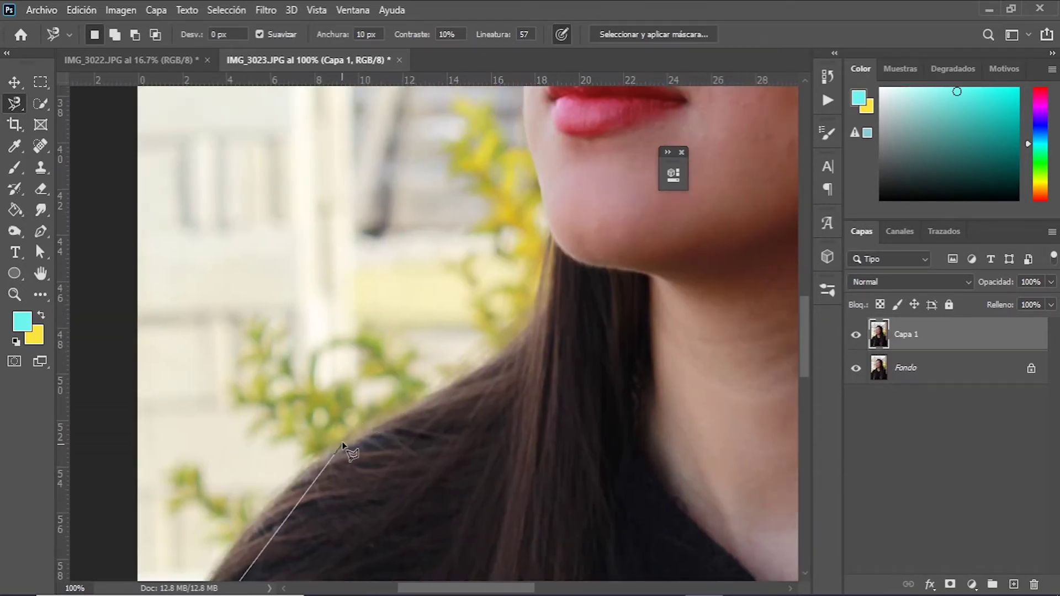
pyautogui.scroll(-3, 208, 556)
pyautogui.hscroll(-2, 208, 556)
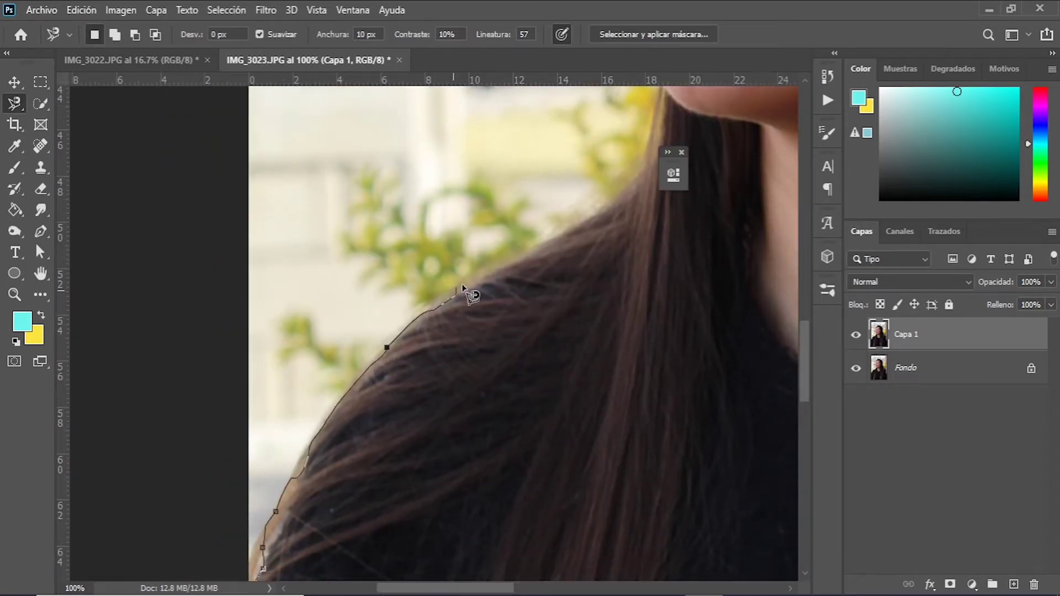
pyautogui.scroll(5, 539, 286)
pyautogui.hscroll(3, 540, 287)
pyautogui.scroll(4, 519, 277)
pyautogui.hscroll(-1, 528, 437)
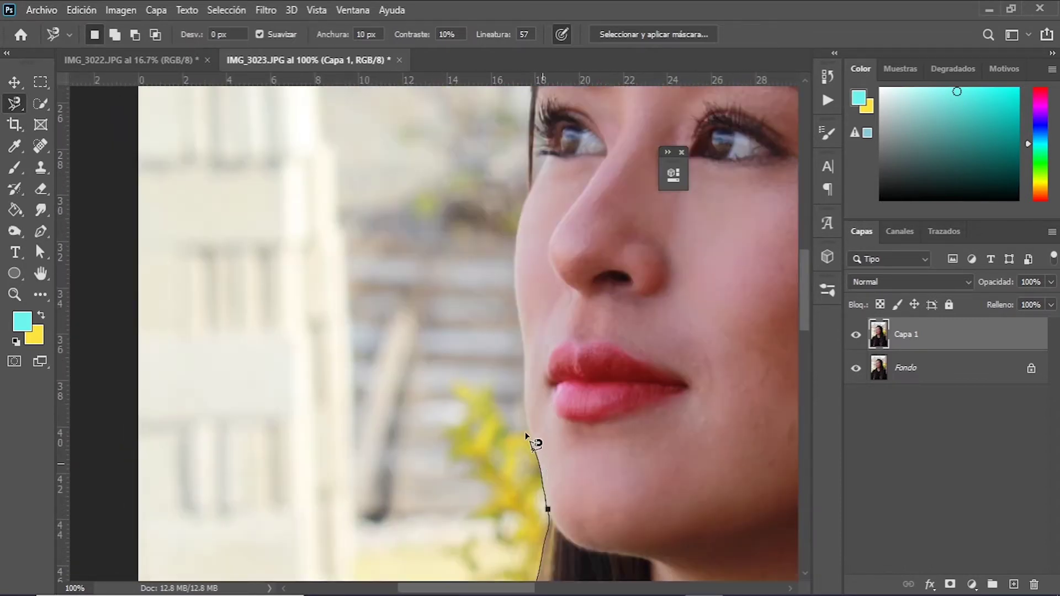
pyautogui.scroll(3, 535, 182)
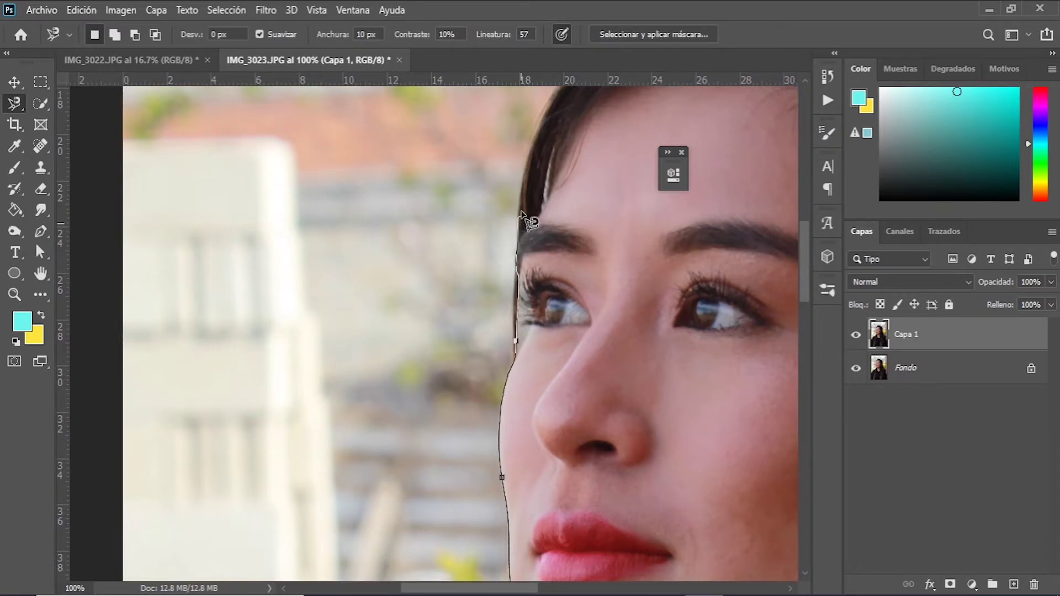
pyautogui.scroll(3, 519, 337)
pyautogui.hscroll(1, 519, 337)
pyautogui.scroll(2, 530, 304)
pyautogui.scroll(1, 632, 249)
pyautogui.hscroll(3, 632, 248)
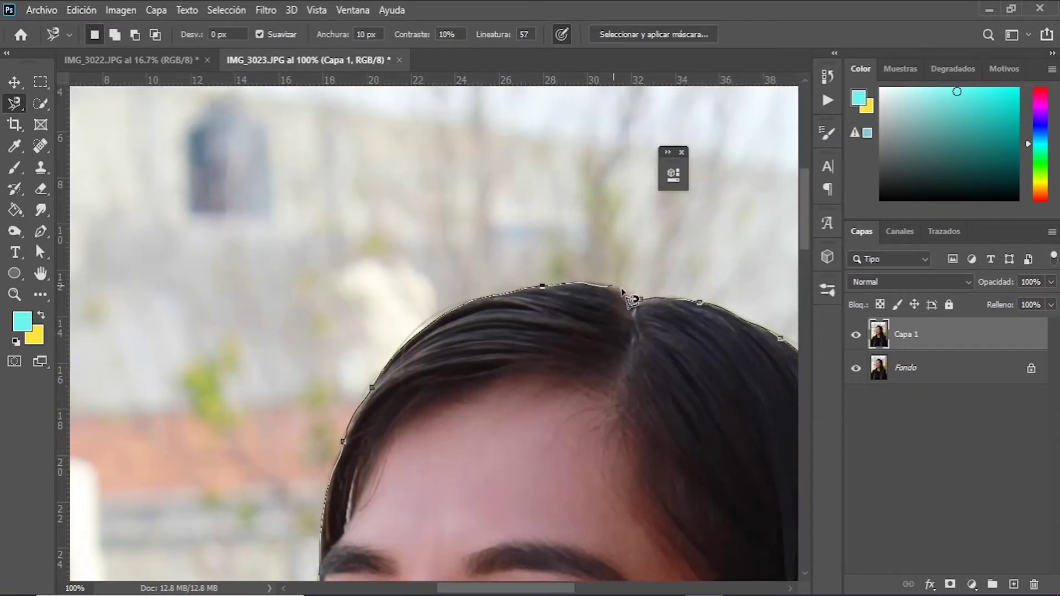
pyautogui.doubleClick(642, 301)
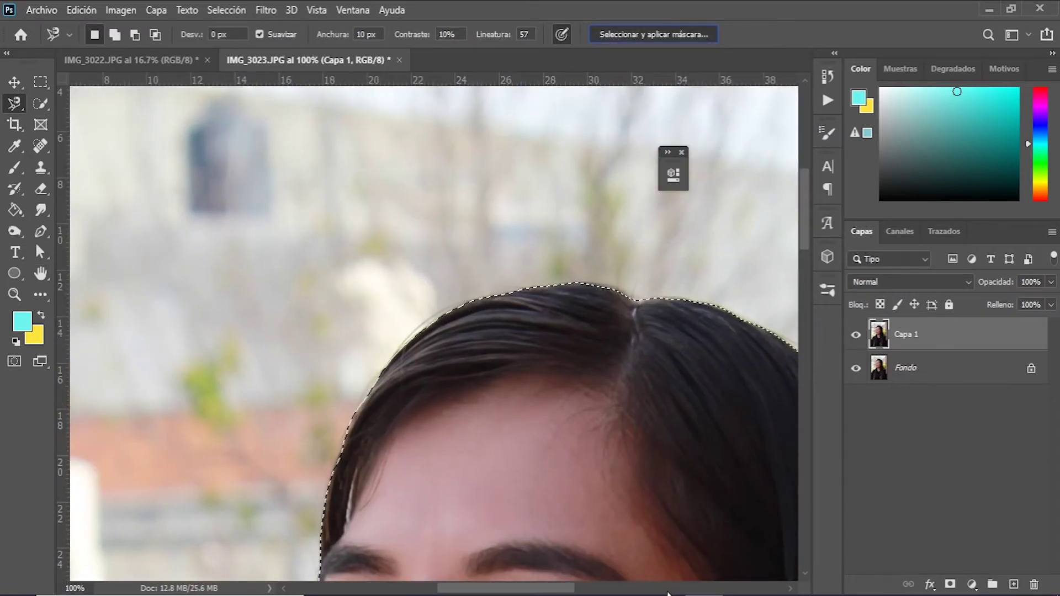
# Step: In Select and Mask, refine the hair and shoulder edges beside the brick wall with the Refine Edge Brush
pyautogui.click(653, 34)
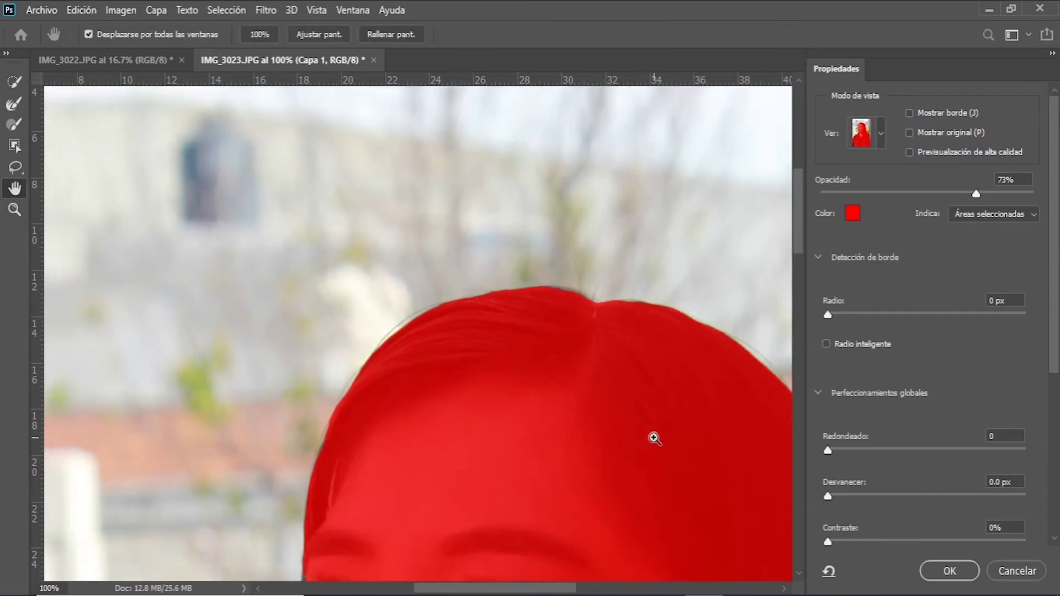
pyautogui.hotkey('ctrl', '-')
pyautogui.moveTo(518, 350); pyautogui.dragTo(443, 283)
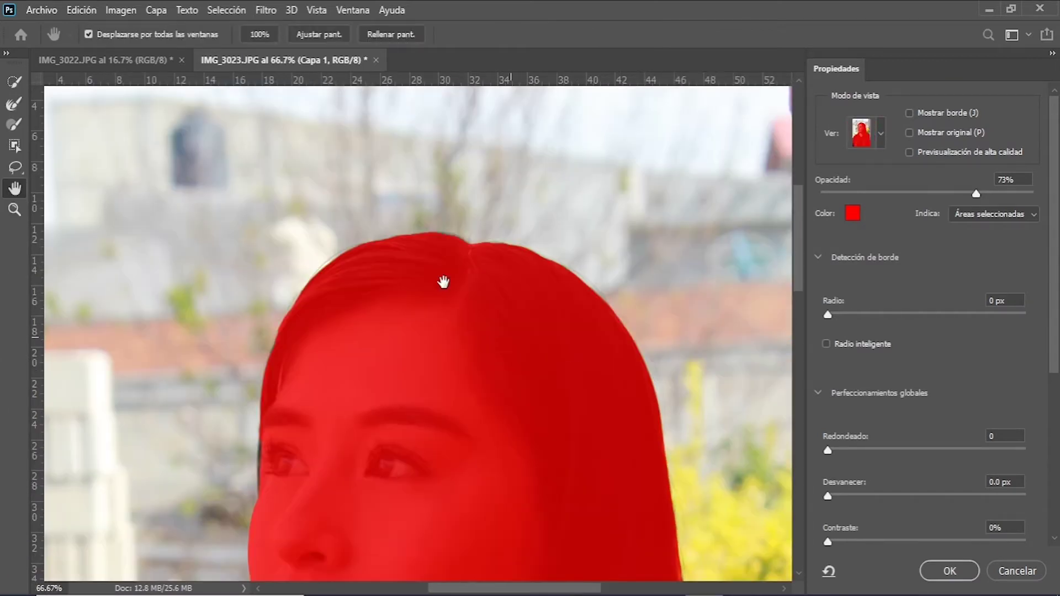
pyautogui.click(15, 105)
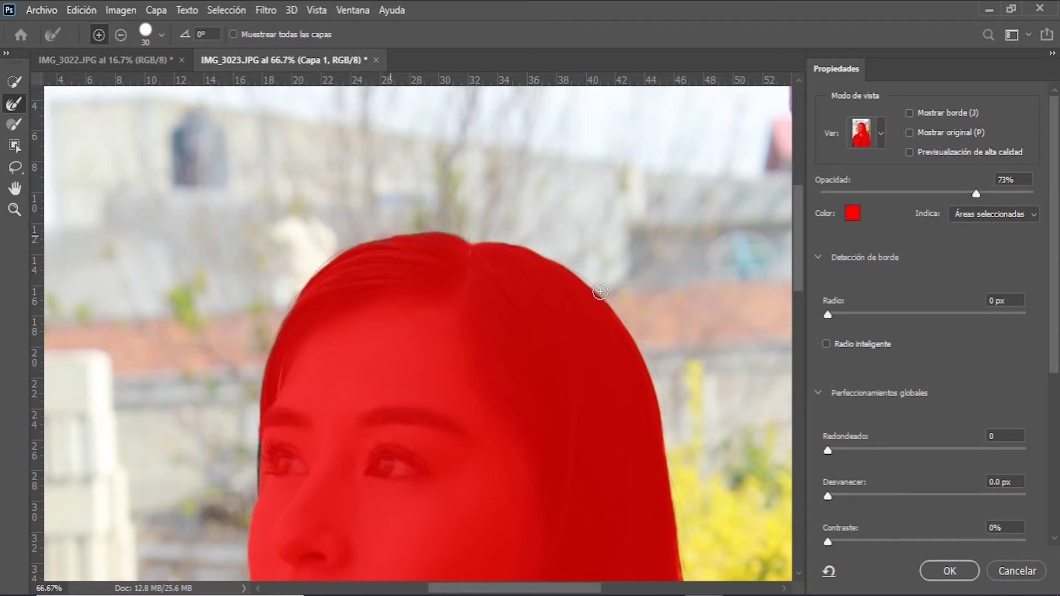
pyautogui.moveTo(673, 409); pyautogui.dragTo(529, 252)
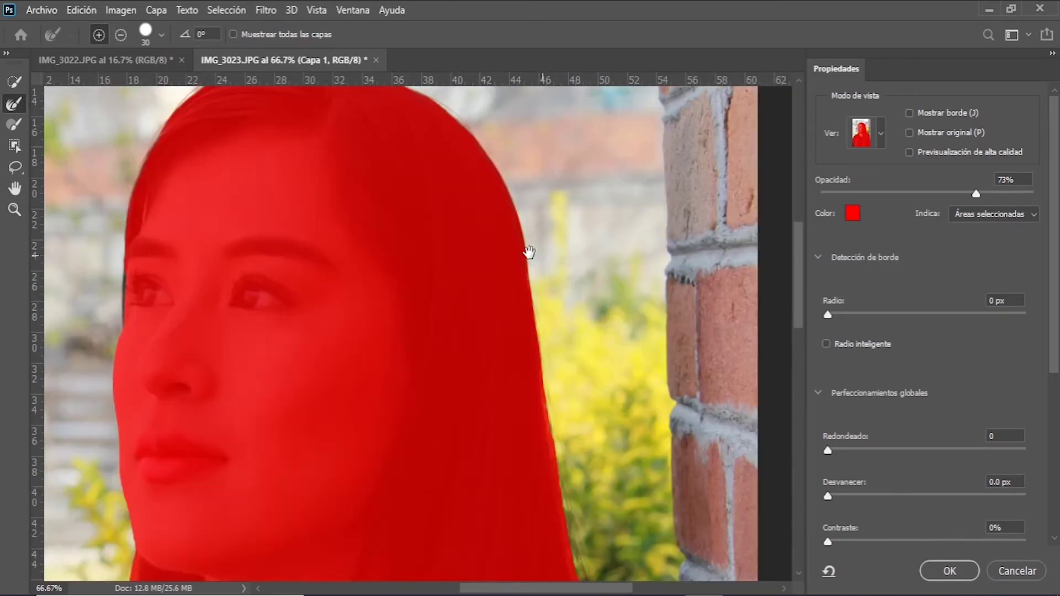
pyautogui.moveTo(596, 493); pyautogui.dragTo(522, 265)
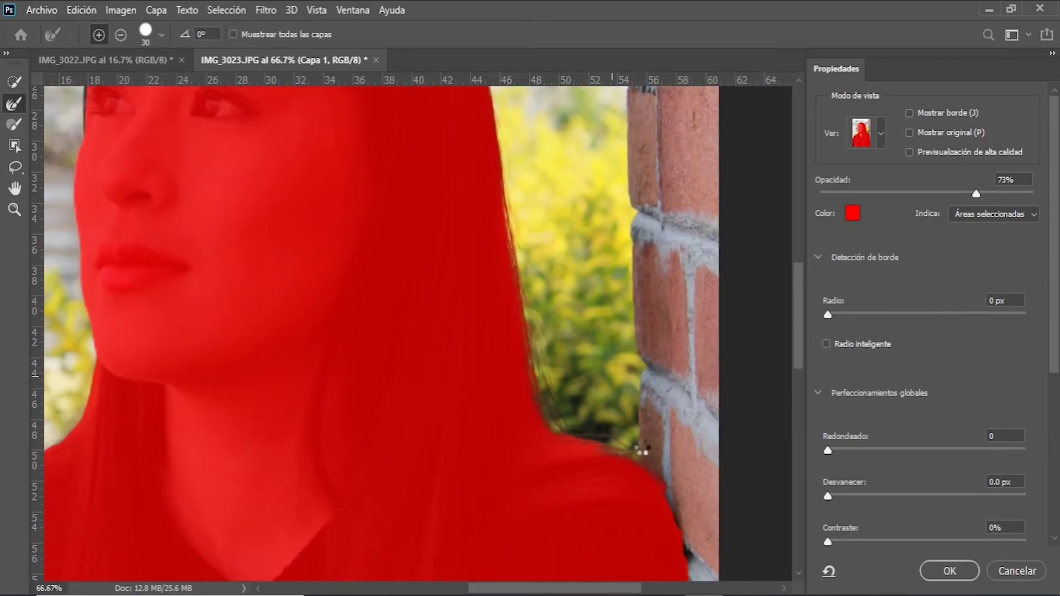
pyautogui.scroll(-3, 644, 448)
pyautogui.scroll(-3, 679, 367)
pyautogui.scroll(-2, 712, 386)
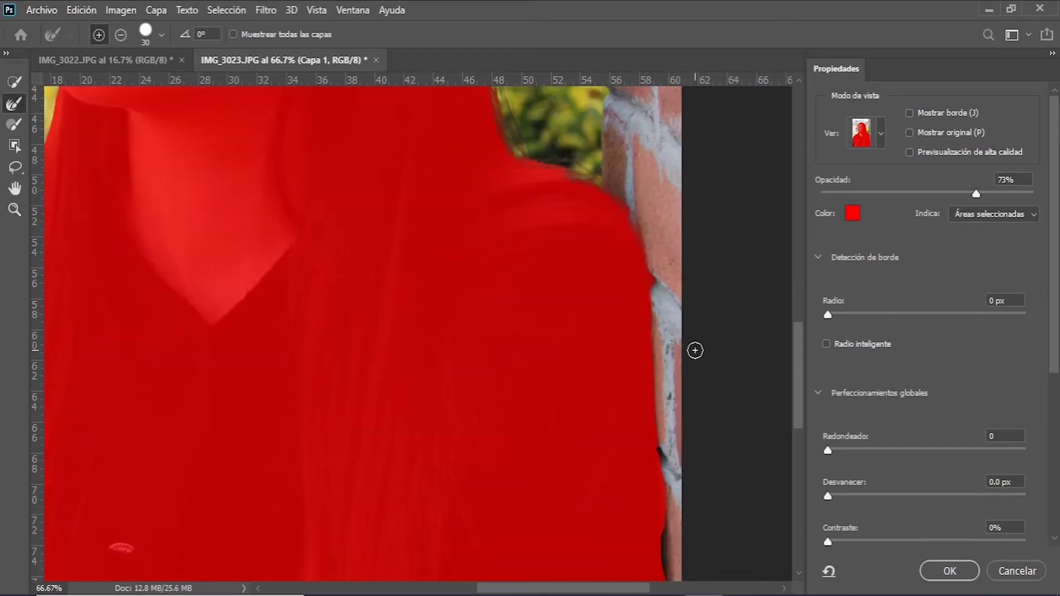
pyautogui.scroll(-5, 634, 342)
# Step: Brush the missed strips along the image's bottom and left edges into the selection
pyautogui.press('b')
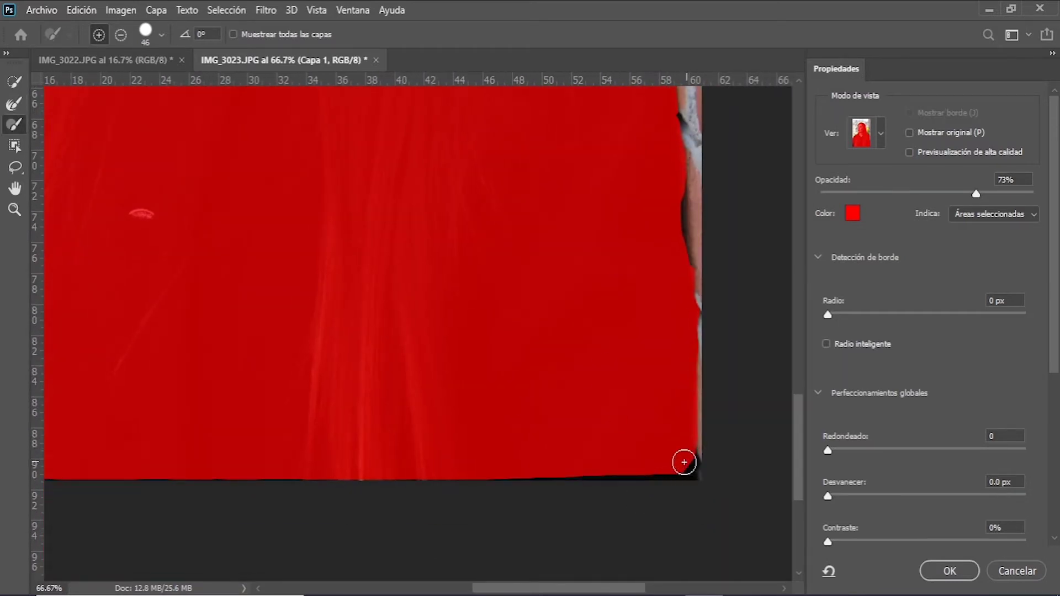
pyautogui.moveTo(683, 485); pyautogui.dragTo(432, 480)
pyautogui.hscroll(-3, 568, 385)
pyautogui.hscroll(-3, 541, 515)
pyautogui.moveTo(542, 515); pyautogui.dragTo(76, 512)
pyautogui.hscroll(-4, 402, 229)
pyautogui.moveTo(378, 244); pyautogui.dragTo(412, 506)
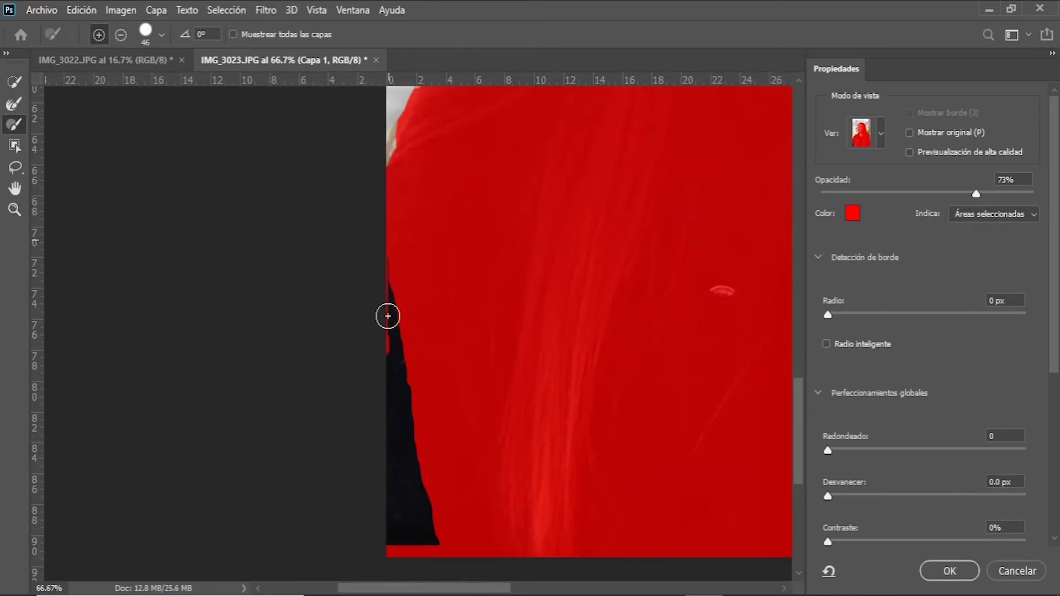
pyautogui.scroll(3, 412, 506)
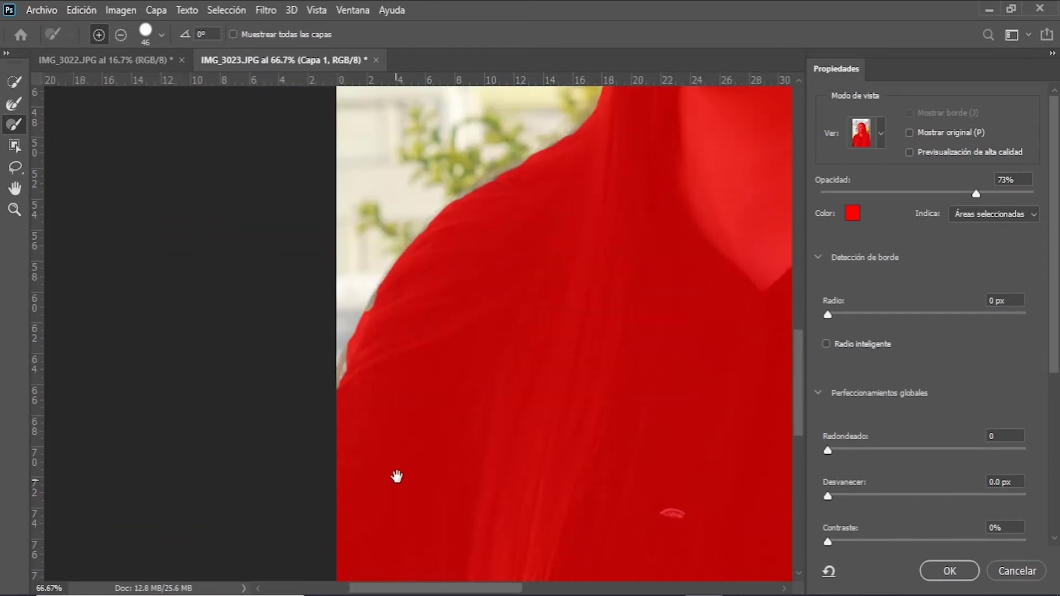
pyautogui.hscroll(-3, 398, 475)
pyautogui.scroll(2, 398, 475)
# Step: Refine the soft hair edges once more and apply the refined selection
pyautogui.press('r')
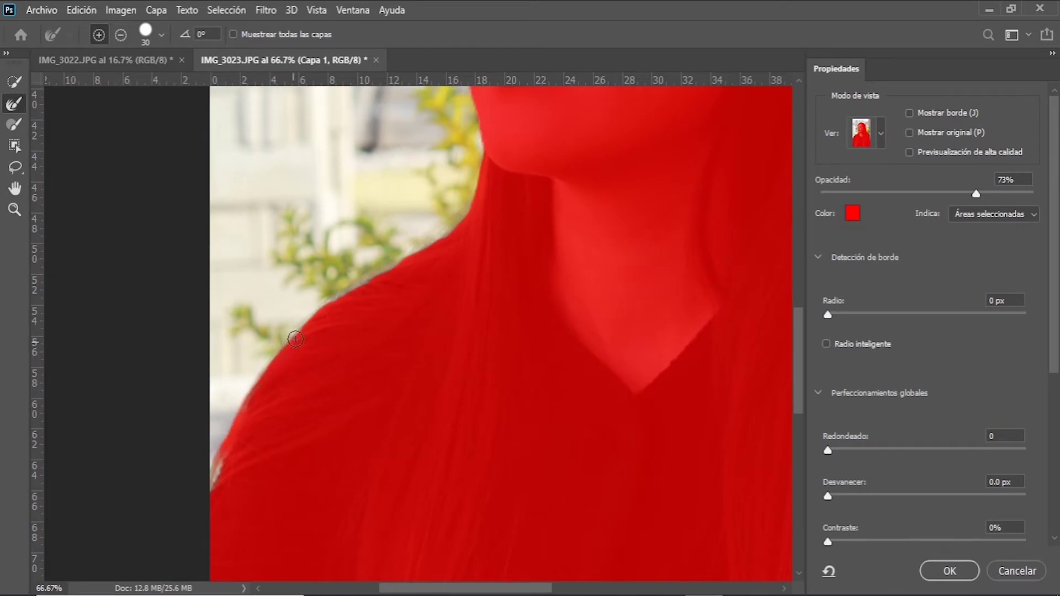
pyautogui.scroll(2, 413, 261)
pyautogui.hscroll(1, 400, 370)
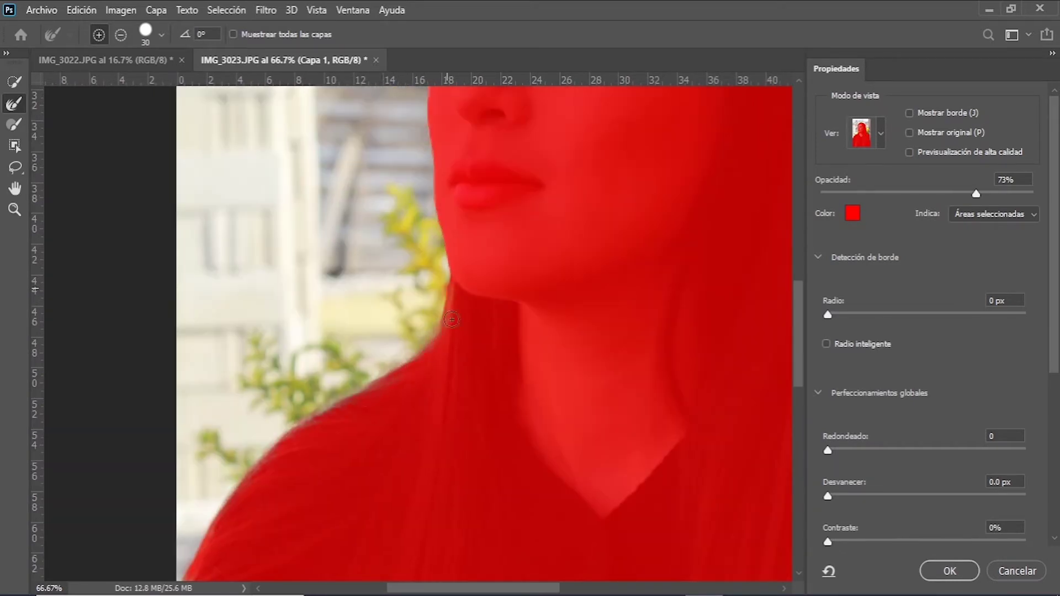
pyautogui.scroll(-2, 353, 397)
pyautogui.hscroll(-2, 262, 505)
pyautogui.scroll(3, 496, 313)
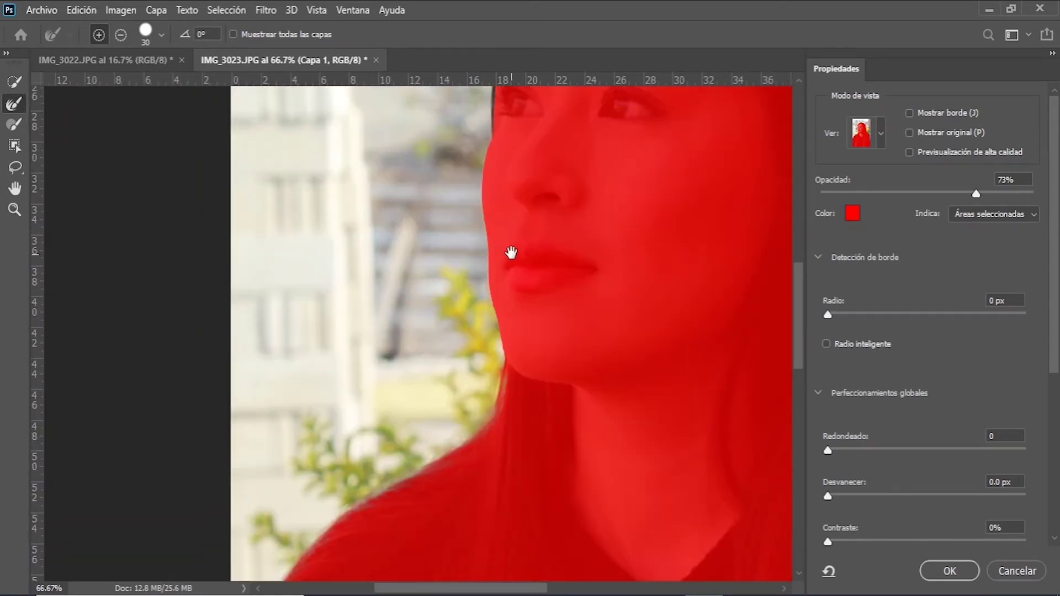
pyautogui.scroll(3, 509, 254)
pyautogui.hscroll(2, 436, 255)
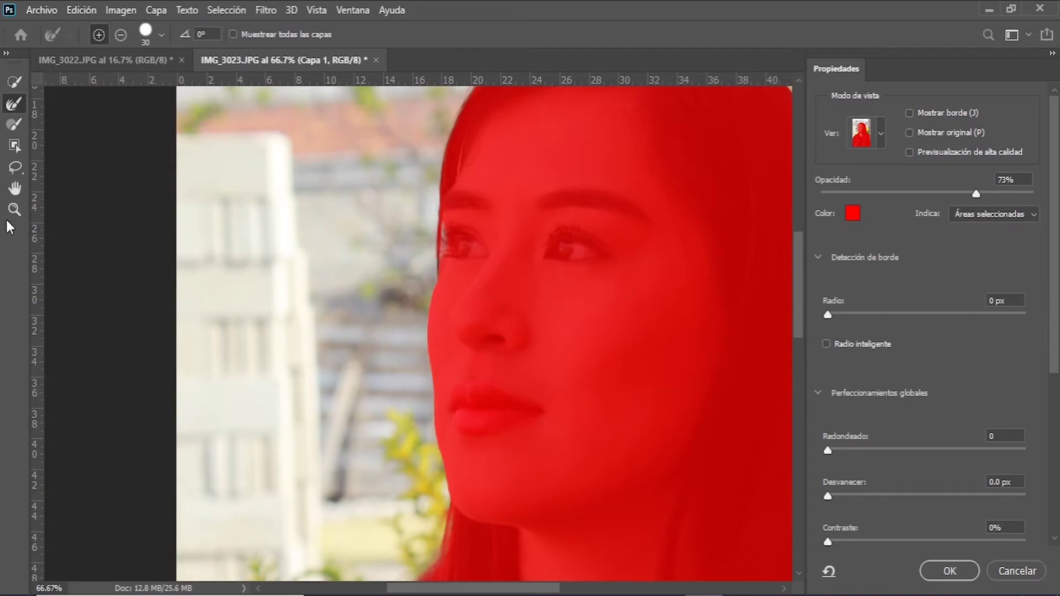
pyautogui.click(955, 569)
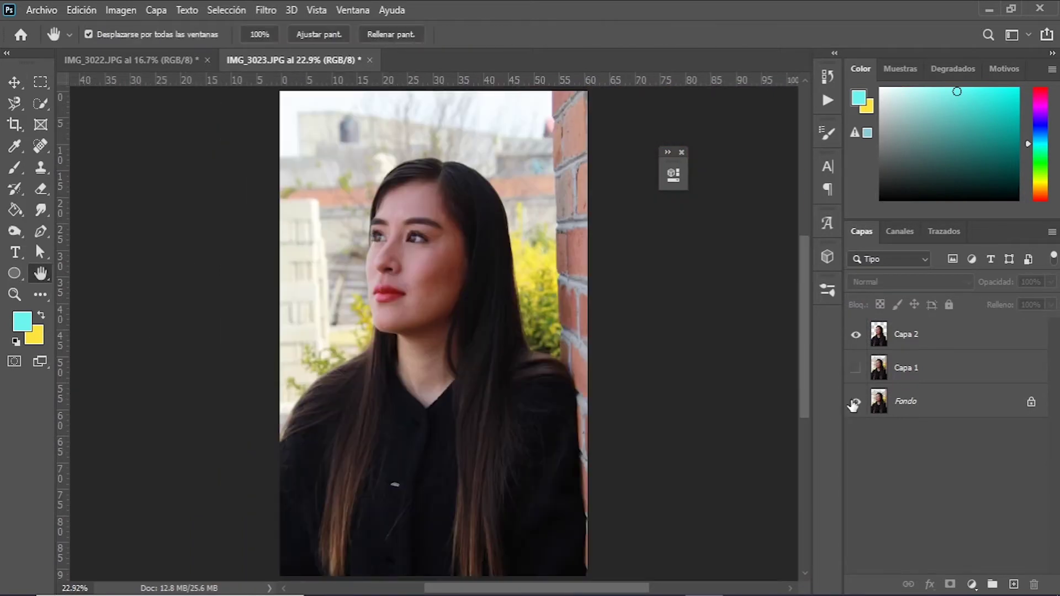
# Step: Add a Color Lookup adjustment layer using the NightFromDay 3DLUT night look
pyautogui.click(856, 401)
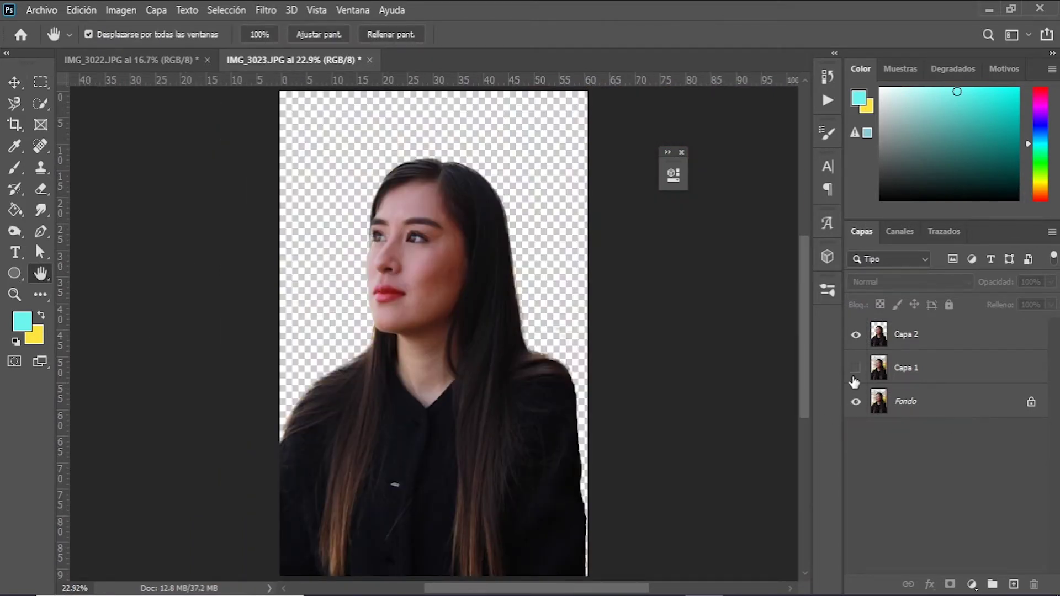
pyautogui.click(856, 402)
pyautogui.click(972, 584)
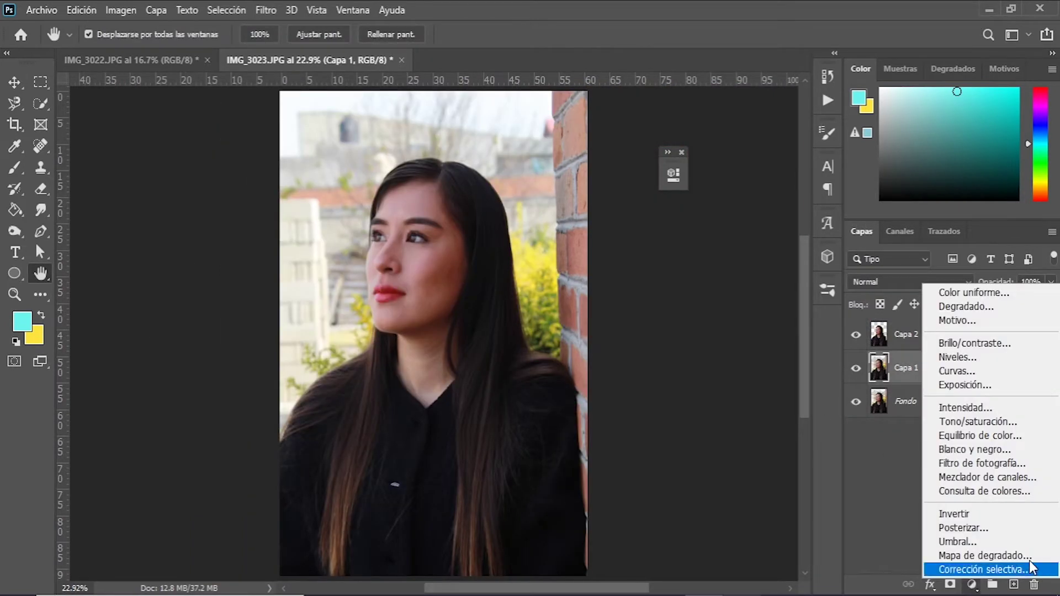
pyautogui.click(972, 491)
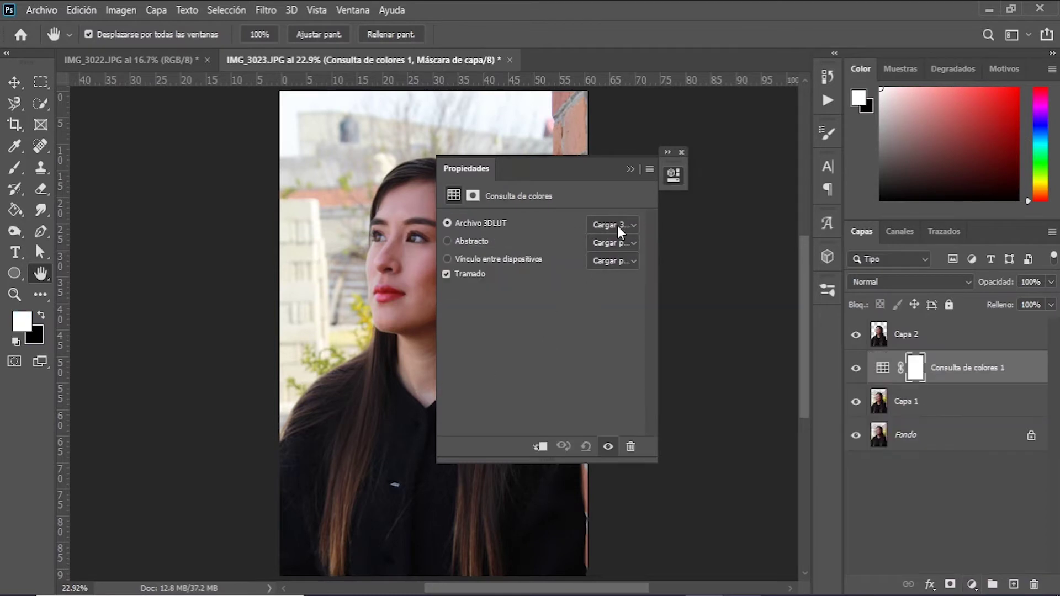
pyautogui.click(617, 222)
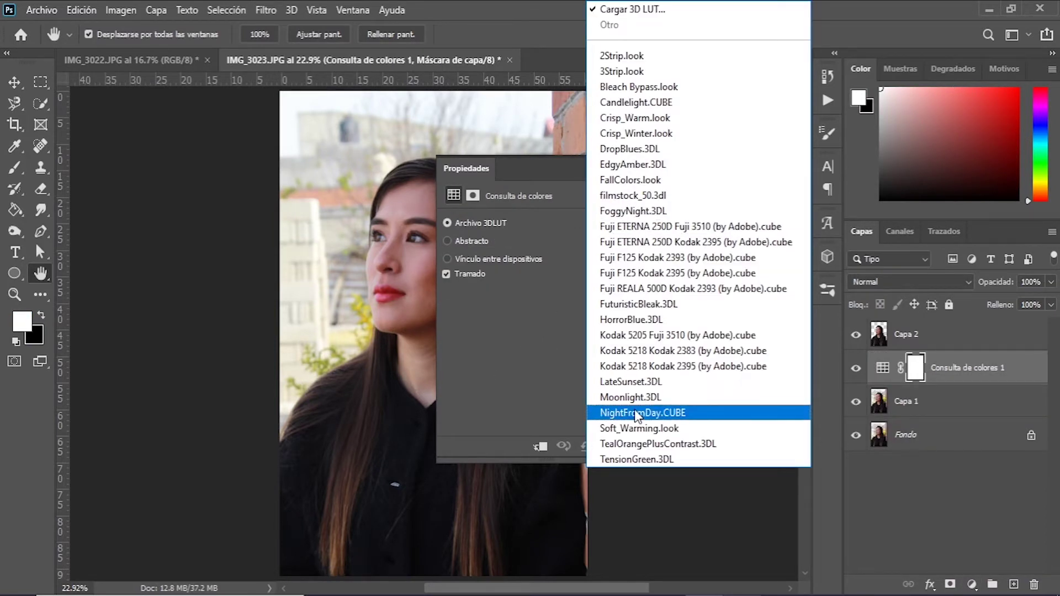
pyautogui.click(630, 413)
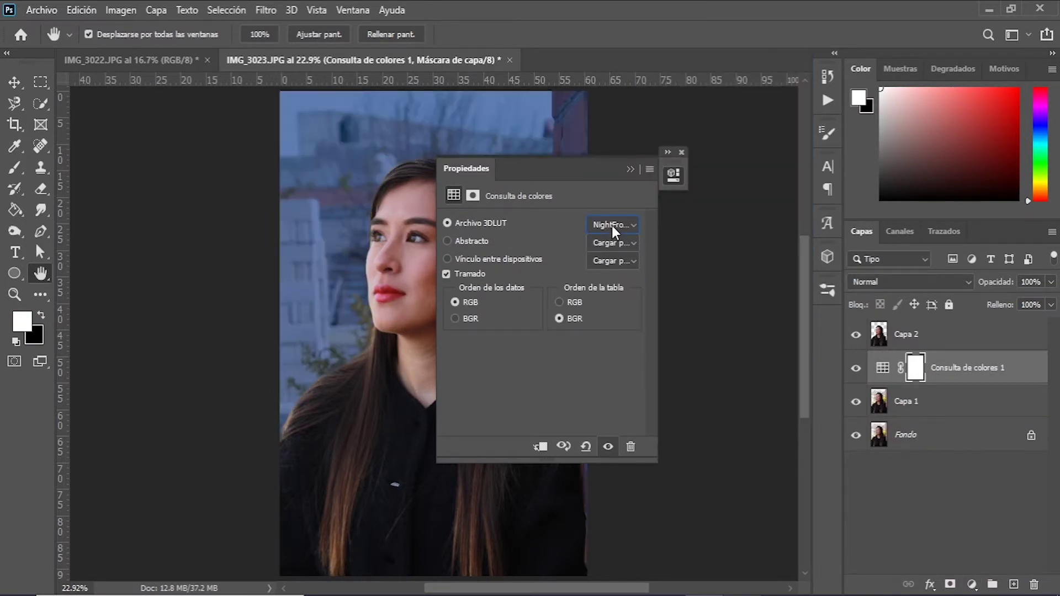
pyautogui.click(630, 168)
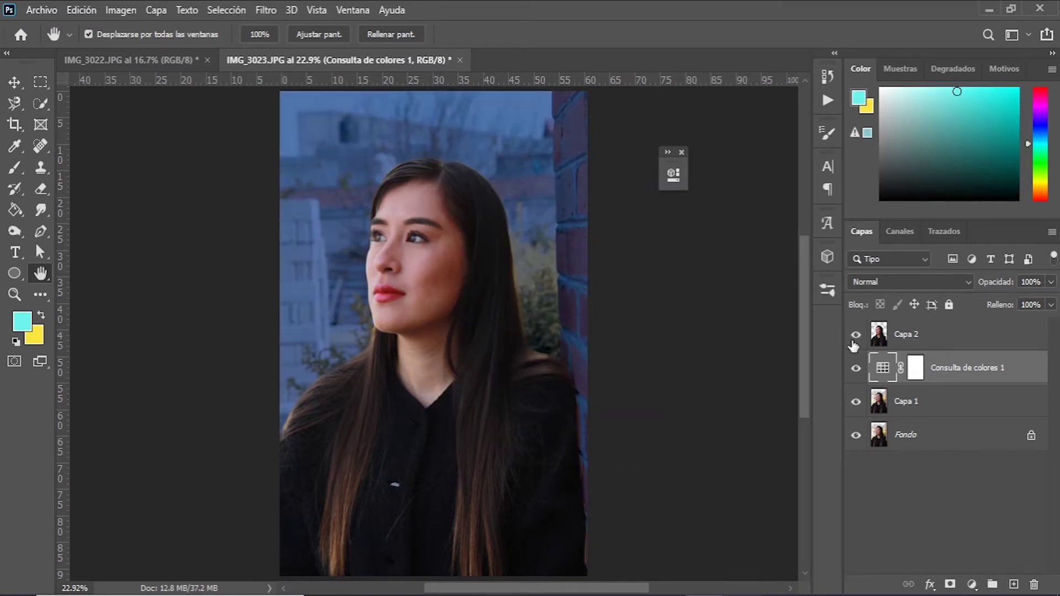
# Step: Revisit the Color Lookup settings and try the Moonlight night look
pyautogui.doubleClick(883, 366)
pyautogui.click(609, 225)
pyautogui.click(613, 402)
pyautogui.click(630, 168)
pyautogui.click(971, 585)
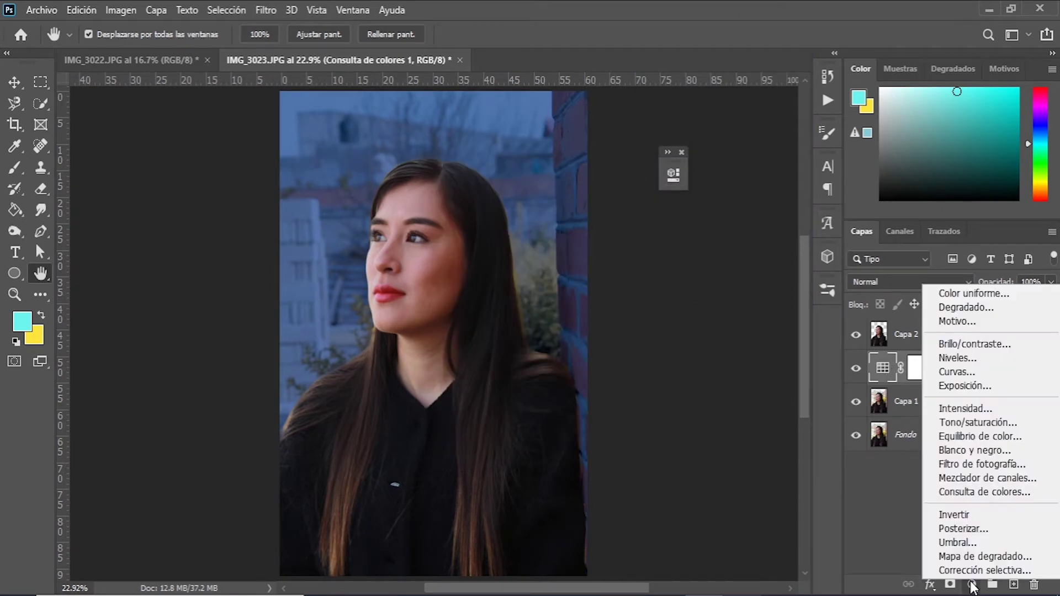
# Step: Add a Levels layer with a lowered output white level to darken the night grade
pyautogui.click(889, 356)
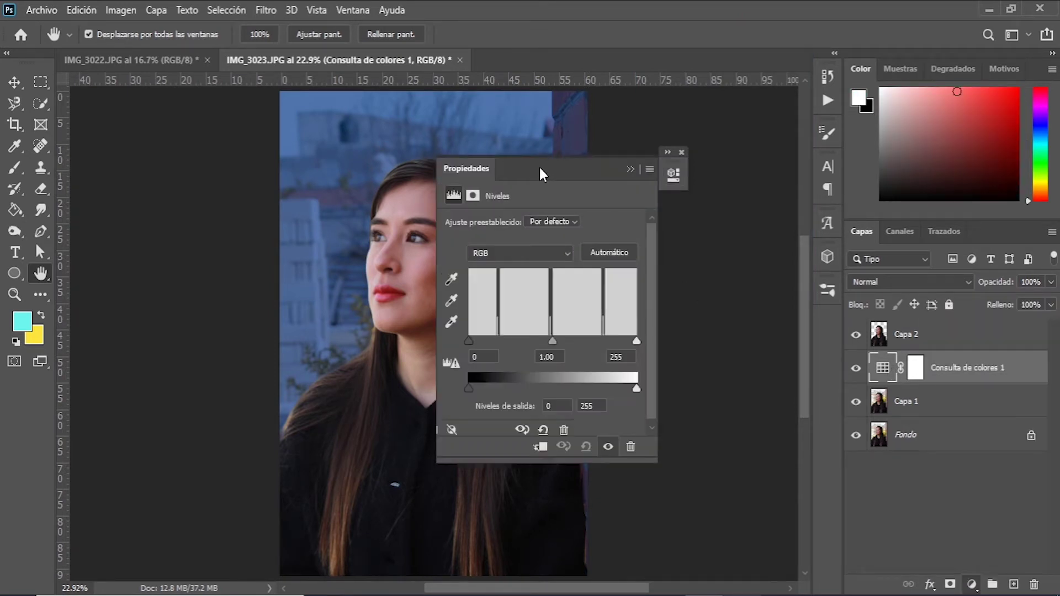
pyautogui.moveTo(539, 165); pyautogui.dragTo(652, 151)
pyautogui.moveTo(591, 368); pyautogui.dragTo(607, 369)
pyautogui.hotkey('ctrl', 'z')
pyautogui.moveTo(749, 373); pyautogui.dragTo(674, 371)
pyautogui.hotkey('ctrl', 'z')
pyautogui.moveTo(757, 369); pyautogui.dragTo(676, 369)
pyautogui.click(758, 133)
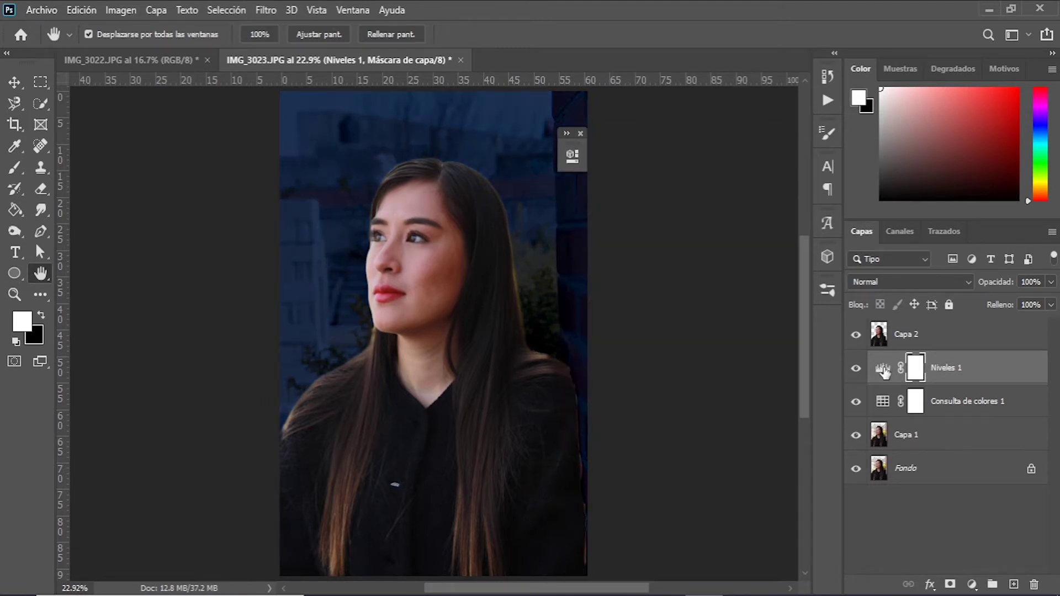
# Step: Copy the Levels and Color Lookup pair above Capa 2 and invert the top Levels mask
pyautogui.keyDown('shift'); pyautogui.click(881, 403); pyautogui.keyUp('shift')
pyautogui.moveTo(895, 371); pyautogui.dragTo(896, 342)
pyautogui.hotkey('ctrl', 'i')
# Step: Invert the top Color Lookup mask and paint the Levels effect onto neck, cheek and forehead at 20% opacity
pyautogui.click(916, 368)
pyautogui.hotkey('ctrl', 'i')
pyautogui.click(914, 344)
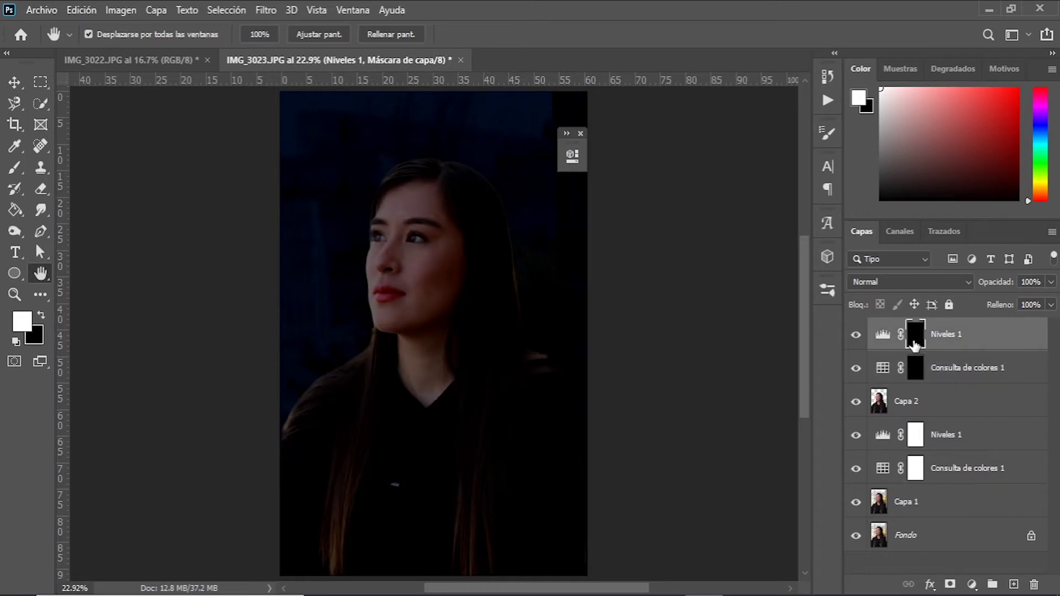
pyautogui.press('b')
pyautogui.rightClick(633, 265)
pyautogui.press('Return')
pyautogui.press('2')
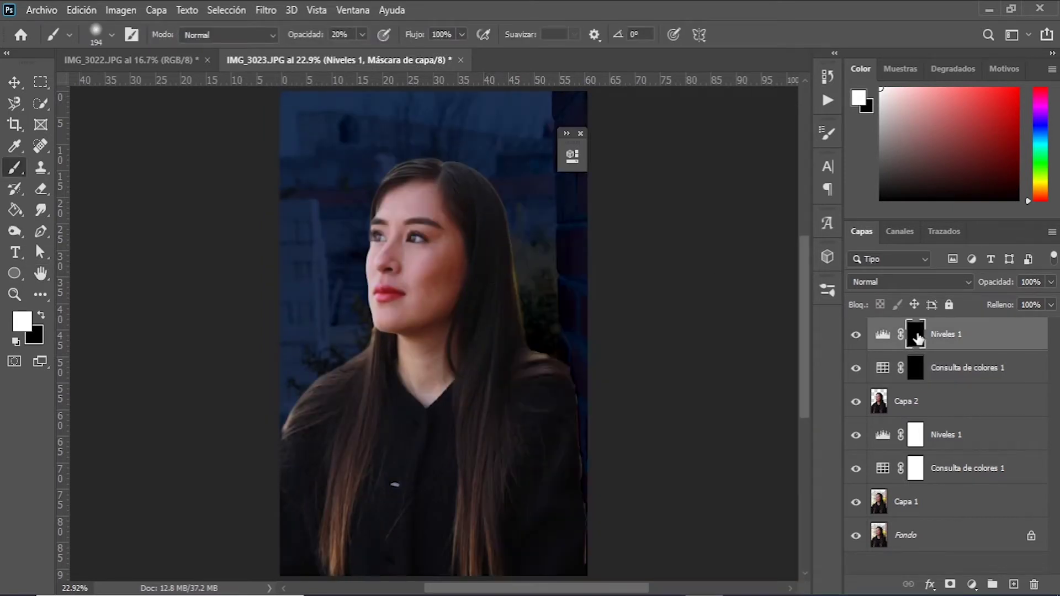
pyautogui.moveTo(407, 338); pyautogui.dragTo(463, 395)
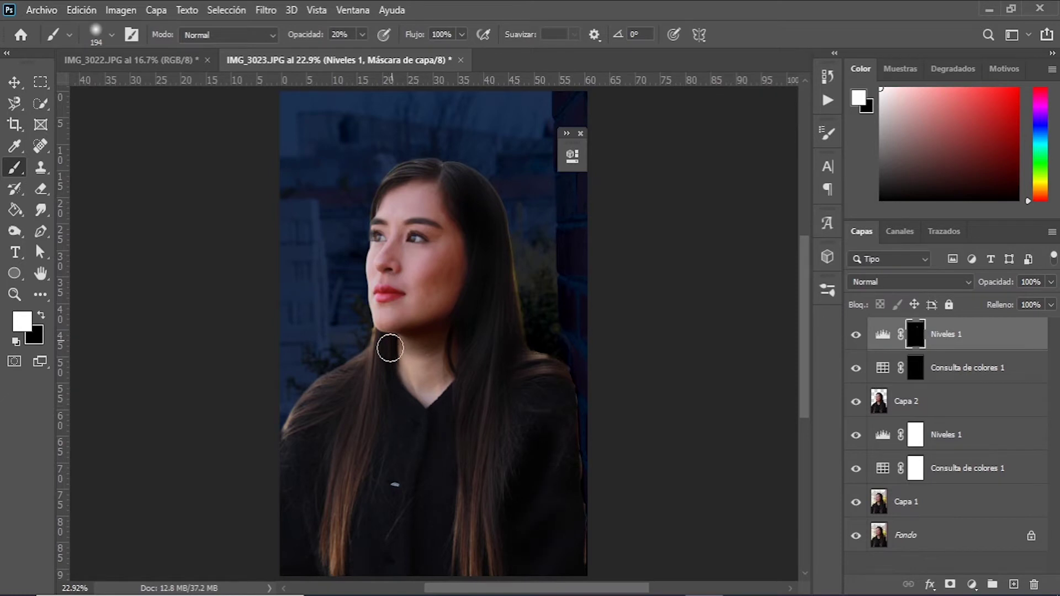
pyautogui.moveTo(394, 276); pyautogui.dragTo(358, 380)
pyautogui.moveTo(385, 267); pyautogui.dragTo(409, 202)
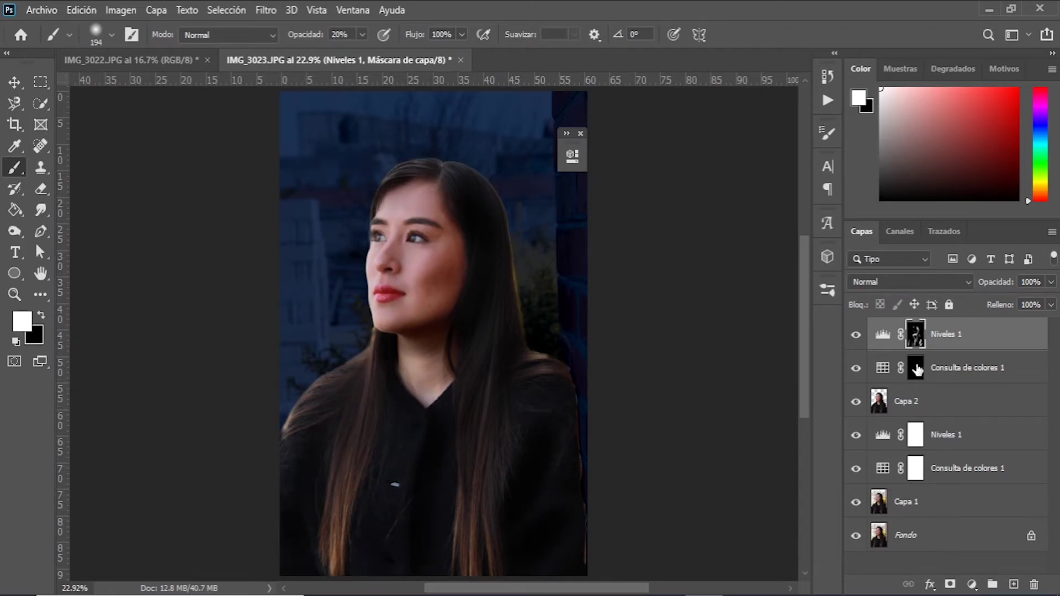
# Step: Paint the Color Lookup effect over the neck and chin, undoing the stroke across the face
pyautogui.hotkey('alt', '[')
pyautogui.moveTo(485, 325)
pyautogui.mouseDown()
pyautogui.moveTo(436, 383)
pyautogui.moveTo(499, 334)
pyautogui.mouseUp()
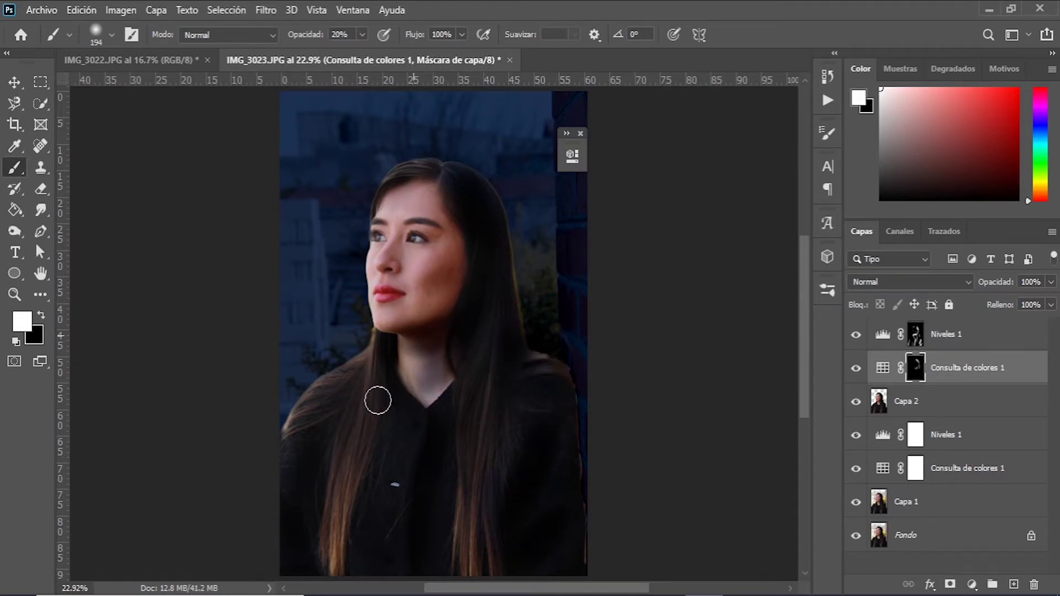
pyautogui.moveTo(449, 289)
pyautogui.mouseDown()
pyautogui.moveTo(414, 199)
pyautogui.moveTo(367, 304)
pyautogui.mouseUp()
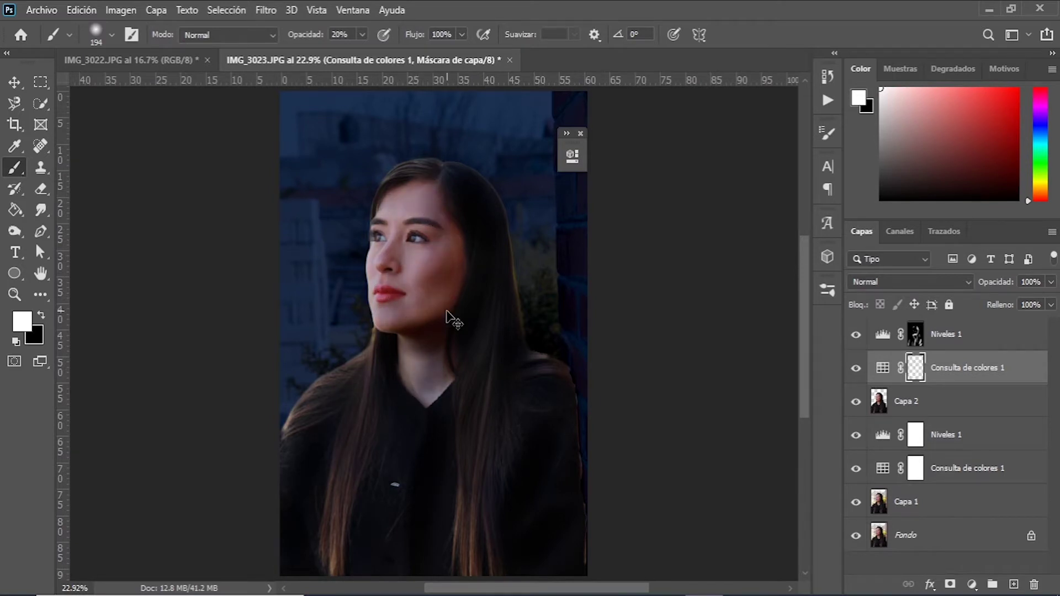
pyautogui.hotkey('ctrl', 'z')
pyautogui.hotkey('ctrl', 'z')
pyautogui.hotkey('ctrl', 'z')
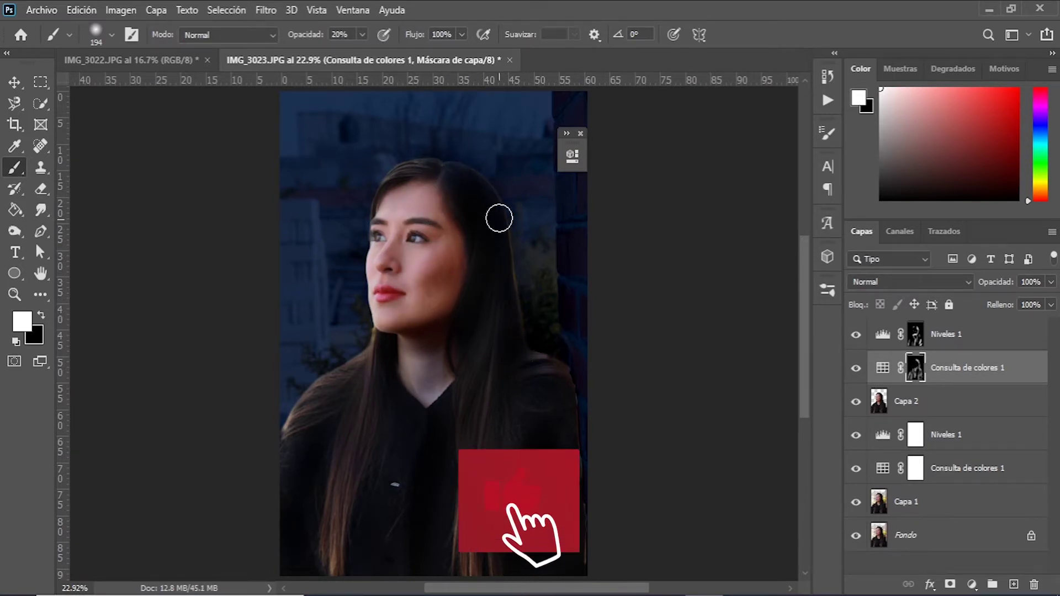
pyautogui.click(918, 334)
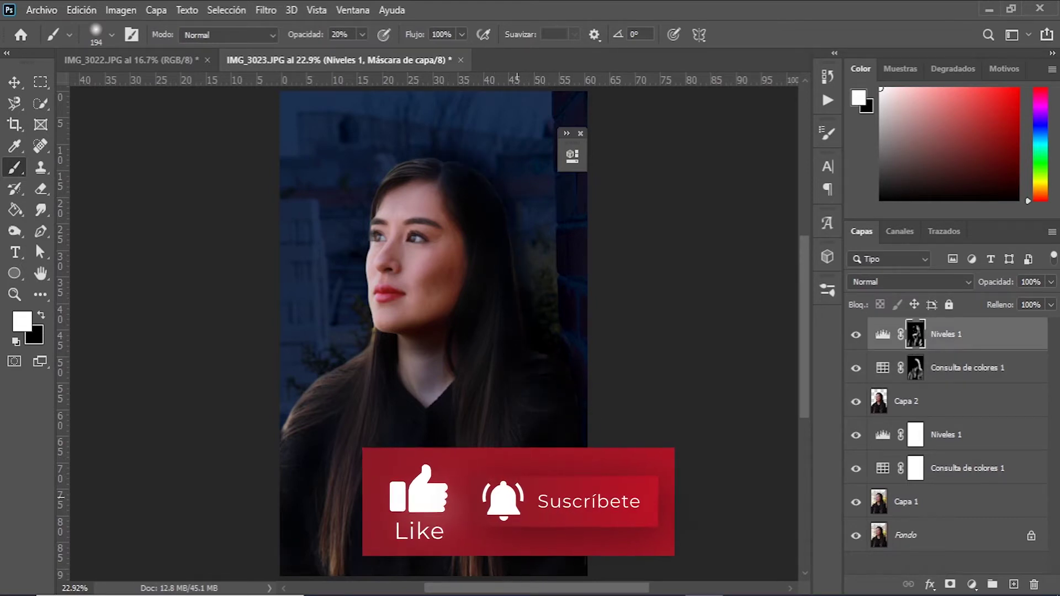
pyautogui.scroll(-2, 440, 415)
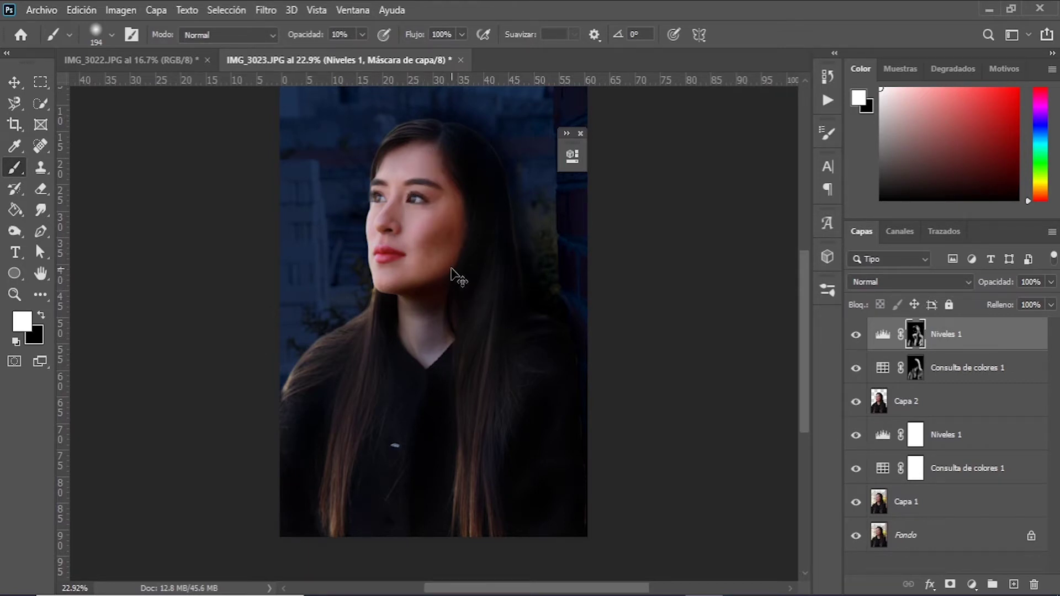
pyautogui.hotkey('alt', '[')
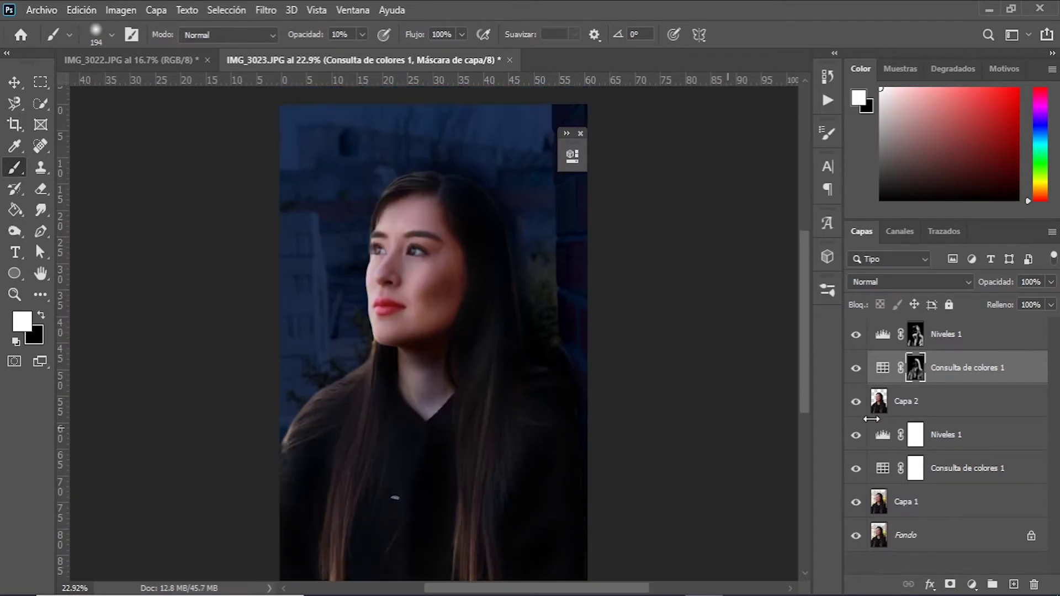
# Step: Review the lower Levels settings, then clip the top Color Lookup and Levels layers to Capa 2
pyautogui.doubleClick(883, 436)
pyautogui.moveTo(640, 139); pyautogui.dragTo(662, 119)
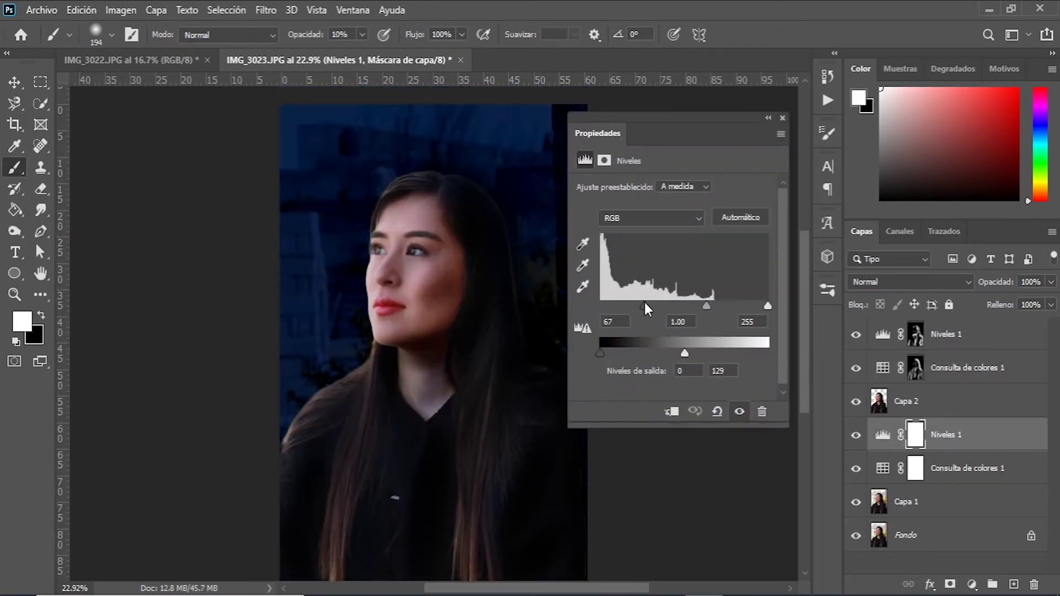
pyautogui.click(716, 502)
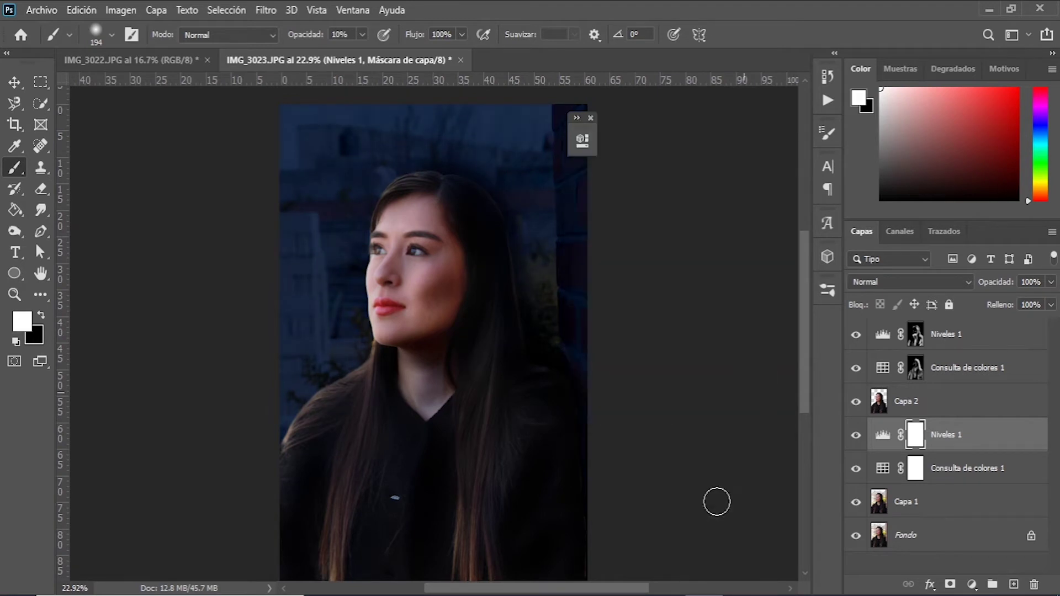
pyautogui.click(583, 141)
pyautogui.hotkey('ctrl', 'alt', 'g')
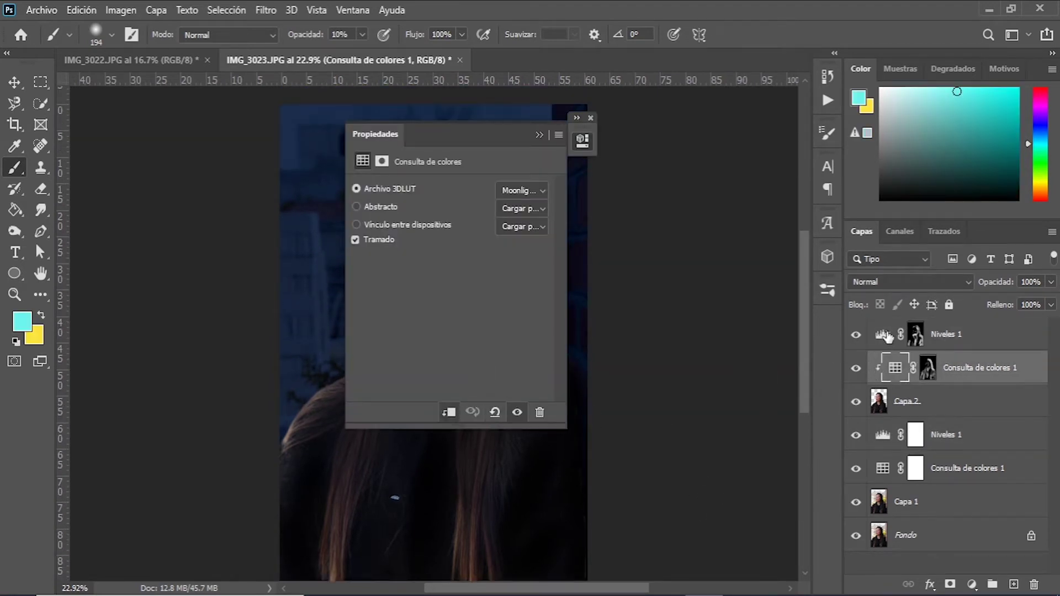
pyautogui.hotkey('alt', ']')
pyautogui.click(540, 135)
pyautogui.hotkey('ctrl', 'alt', 'g')
pyautogui.click(972, 584)
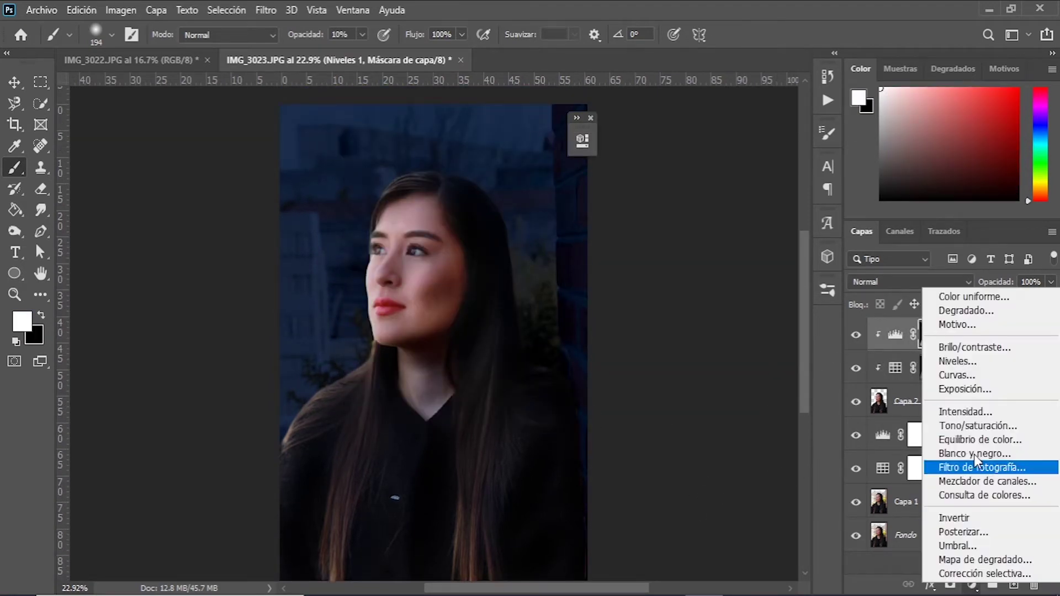
# Step: Add a clipped, colorized Hue/Saturation layer with saturation 68 and lightness about -30
pyautogui.click(979, 426)
pyautogui.moveTo(466, 134); pyautogui.dragTo(691, 130)
pyautogui.click(672, 409)
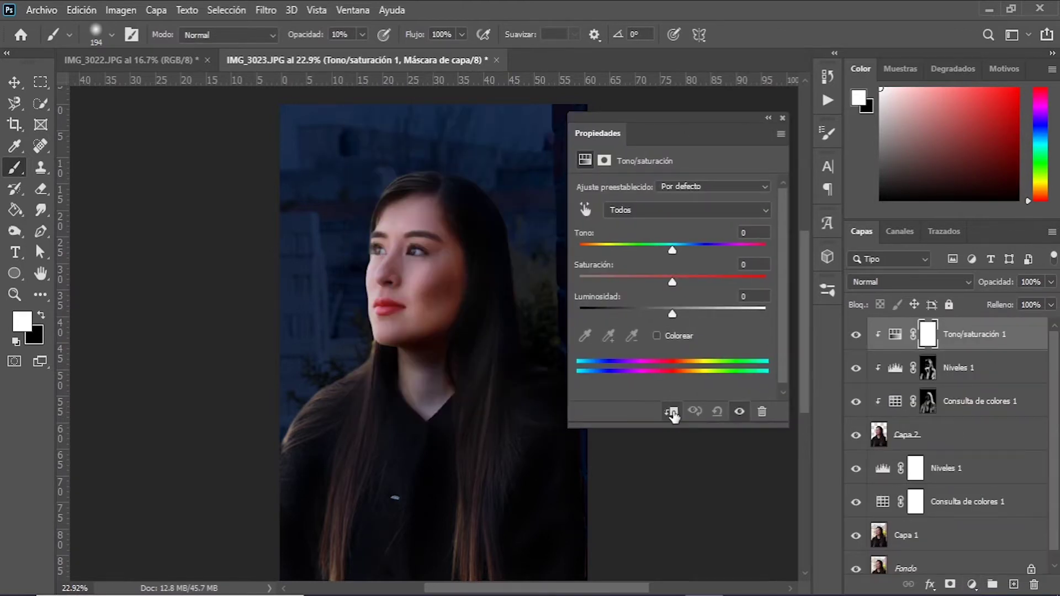
pyautogui.click(657, 335)
pyautogui.moveTo(581, 249); pyautogui.dragTo(602, 249)
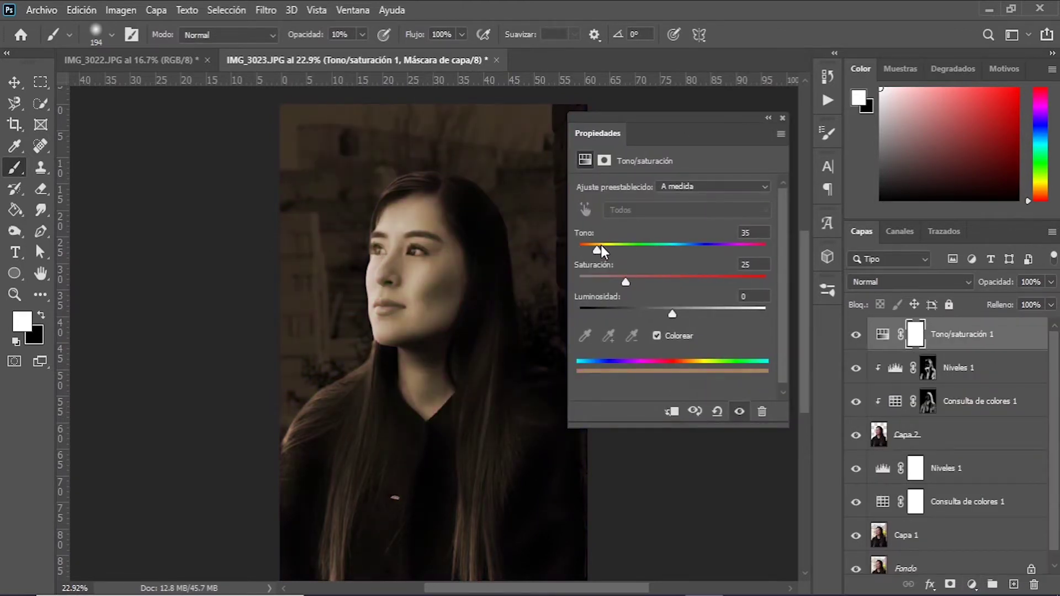
pyautogui.moveTo(625, 282); pyautogui.dragTo(705, 279)
pyautogui.moveTo(672, 313)
pyautogui.mouseDown()
pyautogui.moveTo(681, 313)
pyautogui.moveTo(644, 320)
pyautogui.mouseUp()
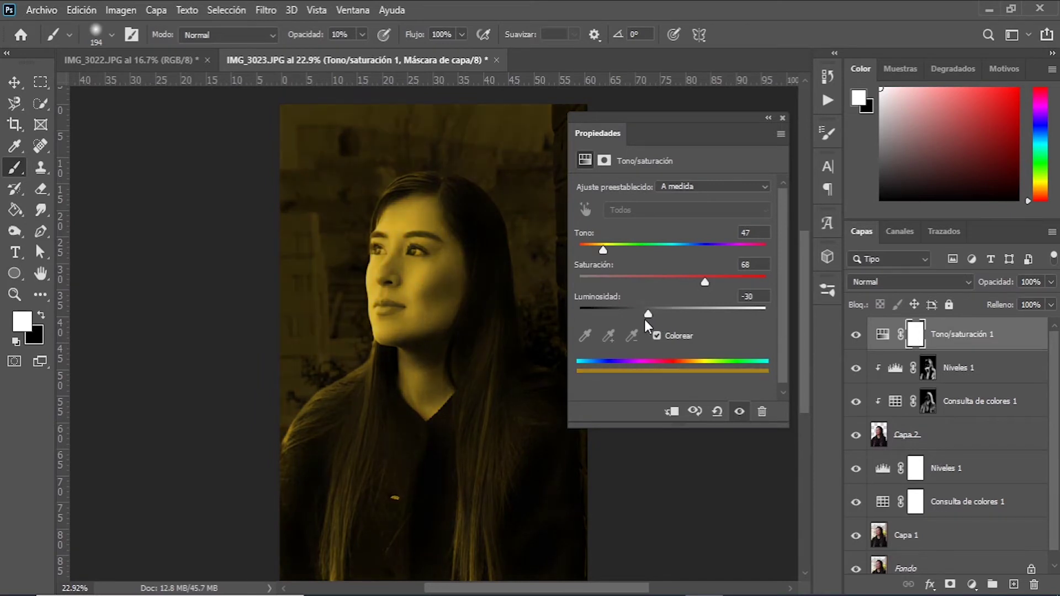
pyautogui.moveTo(601, 250); pyautogui.dragTo(578, 252)
pyautogui.click(768, 117)
# Step: Invert the tint mask and paint it onto forehead, cheek, chin, brows and nose with a 90 px brush
pyautogui.hotkey('ctrl', 'i')
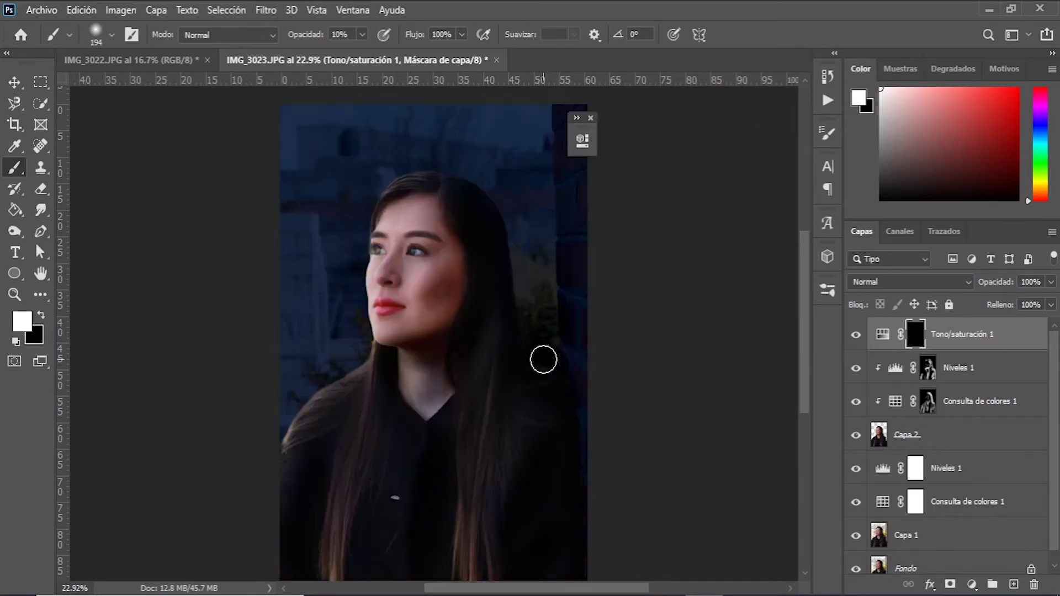
pyautogui.hotkey('ctrl', '+')
pyautogui.hotkey('ctrl', '+')
pyautogui.hotkey('ctrl', '+')
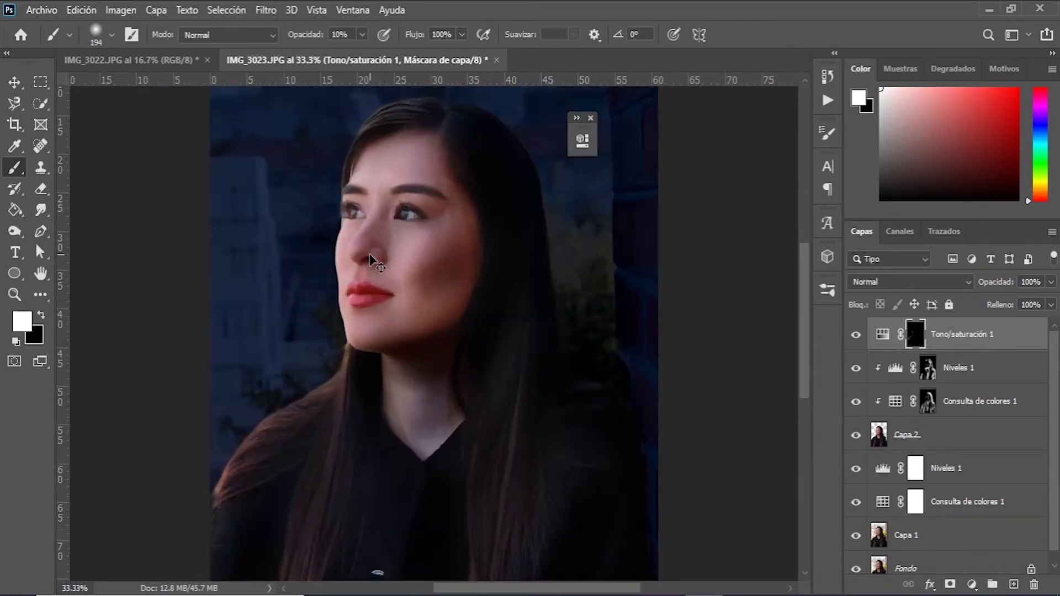
pyautogui.rightClick(678, 395)
pyautogui.moveTo(483, 265); pyautogui.dragTo(518, 275)
pyautogui.rightClick(505, 276)
pyautogui.press('Return')
pyautogui.moveTo(463, 360)
pyautogui.mouseDown()
pyautogui.moveTo(457, 392)
pyautogui.moveTo(470, 477)
pyautogui.mouseUp()
pyautogui.moveTo(503, 520); pyautogui.dragTo(477, 505)
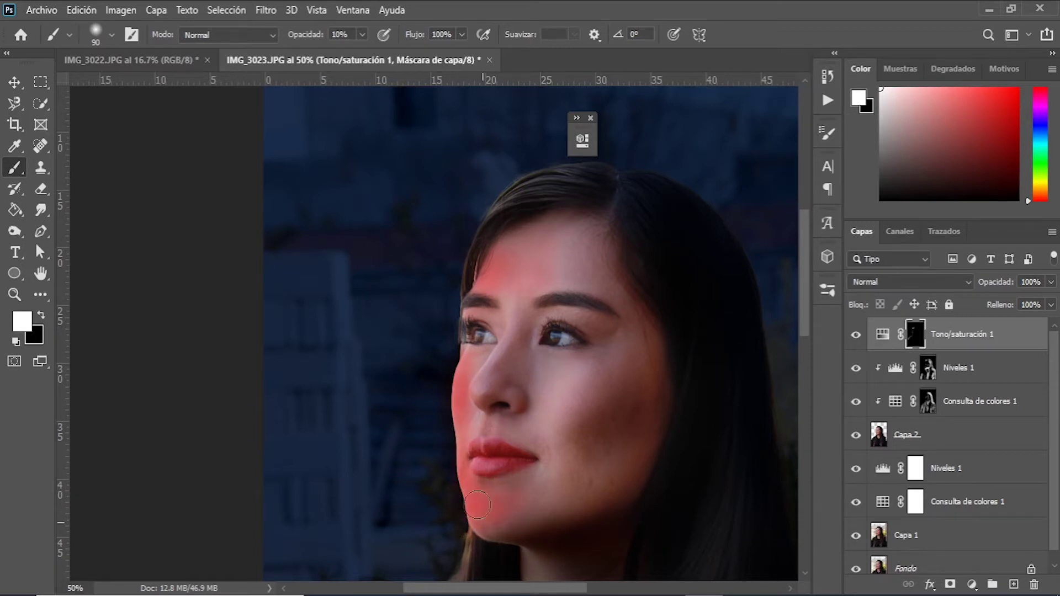
pyautogui.moveTo(506, 332); pyautogui.dragTo(497, 355)
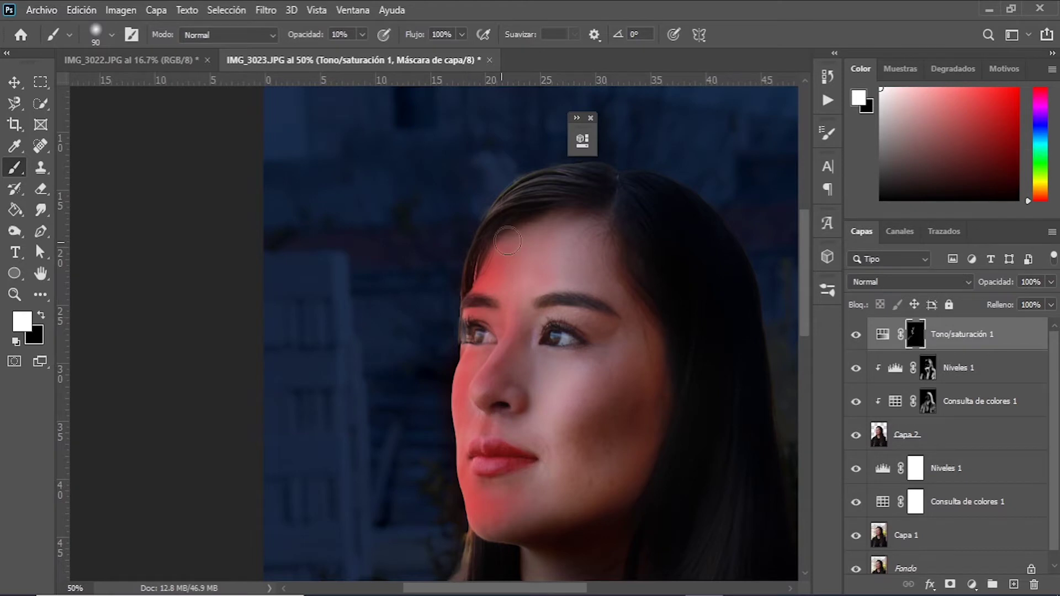
pyautogui.moveTo(569, 370); pyautogui.dragTo(552, 397)
pyautogui.scroll(-2, 552, 396)
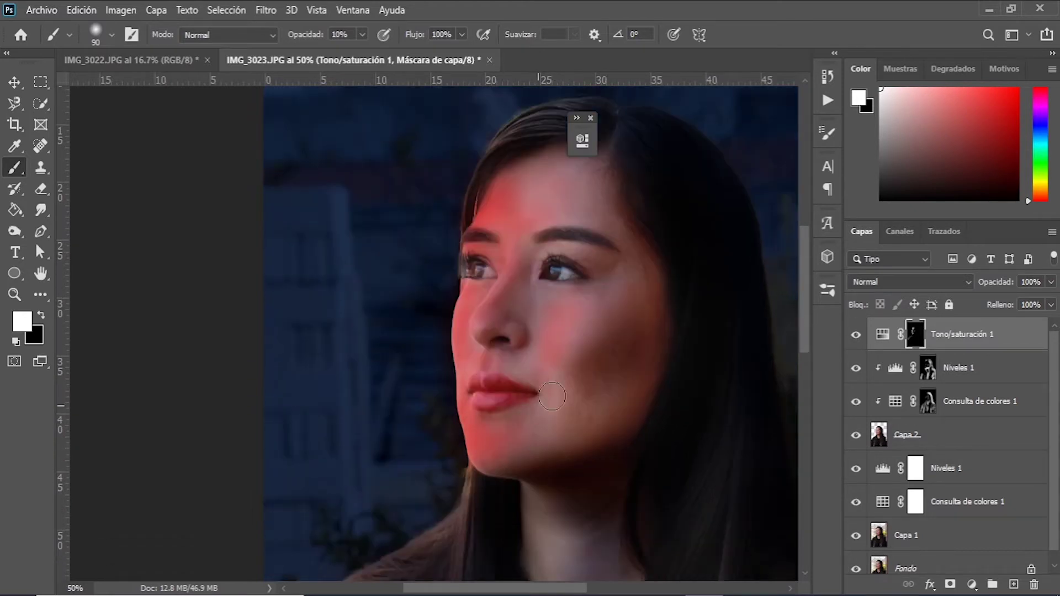
# Step: Shift the Hue/Saturation tint's hue from red to golden orange, about 42
pyautogui.doubleClick(882, 334)
pyautogui.moveTo(450, 251); pyautogui.dragTo(384, 251)
pyautogui.moveTo(459, 132); pyautogui.dragTo(235, 122)
pyautogui.moveTo(161, 253); pyautogui.dragTo(157, 254)
pyautogui.click(322, 115)
pyautogui.press('d')
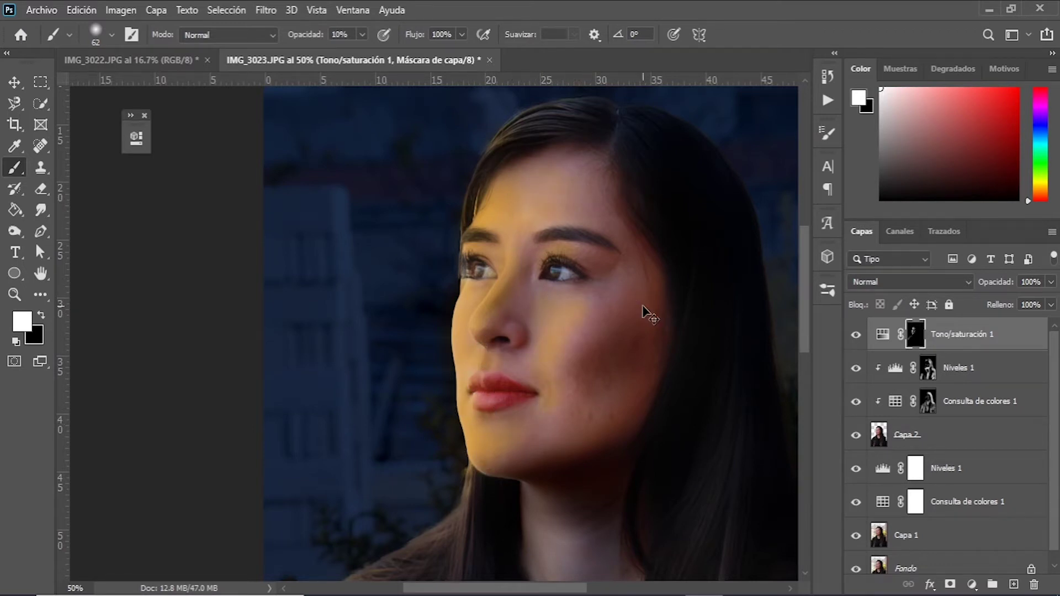
# Step: Set the Hue/Saturation light layer's blend mode to Color más oscuro
pyautogui.hotkey('ctrl', '-')
pyautogui.click(946, 281)
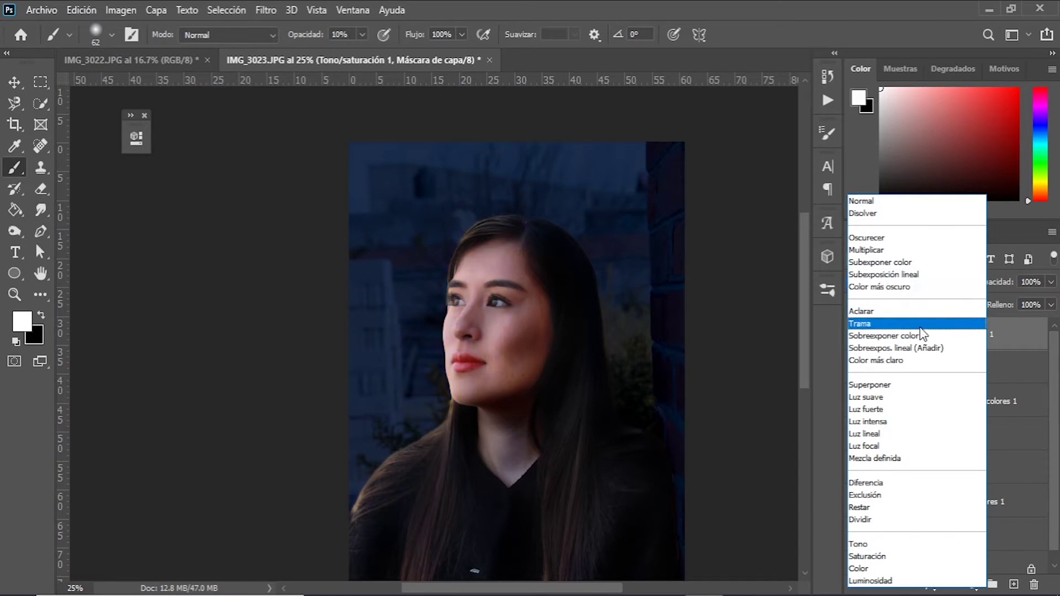
pyautogui.click(886, 292)
# Step: Paint the warm light onto the neck and V-neck
pyautogui.press('z')
pyautogui.click(503, 454)
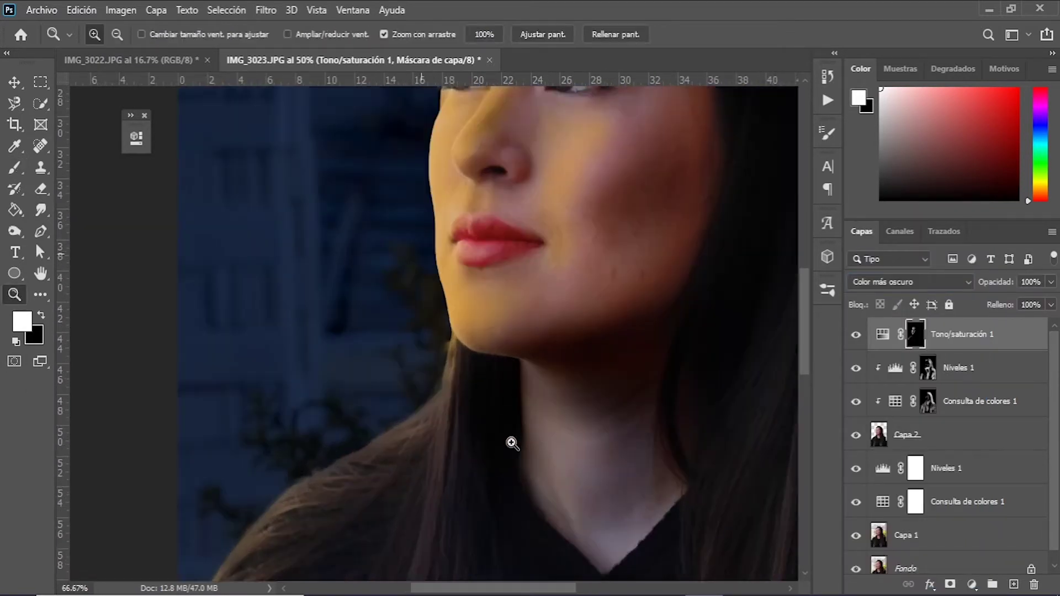
pyautogui.press('b')
pyautogui.moveTo(543, 347); pyautogui.dragTo(490, 293)
pyautogui.moveTo(526, 332)
pyautogui.mouseDown()
pyautogui.moveTo(547, 418)
pyautogui.moveTo(535, 418)
pyautogui.moveTo(509, 362)
pyautogui.mouseUp()
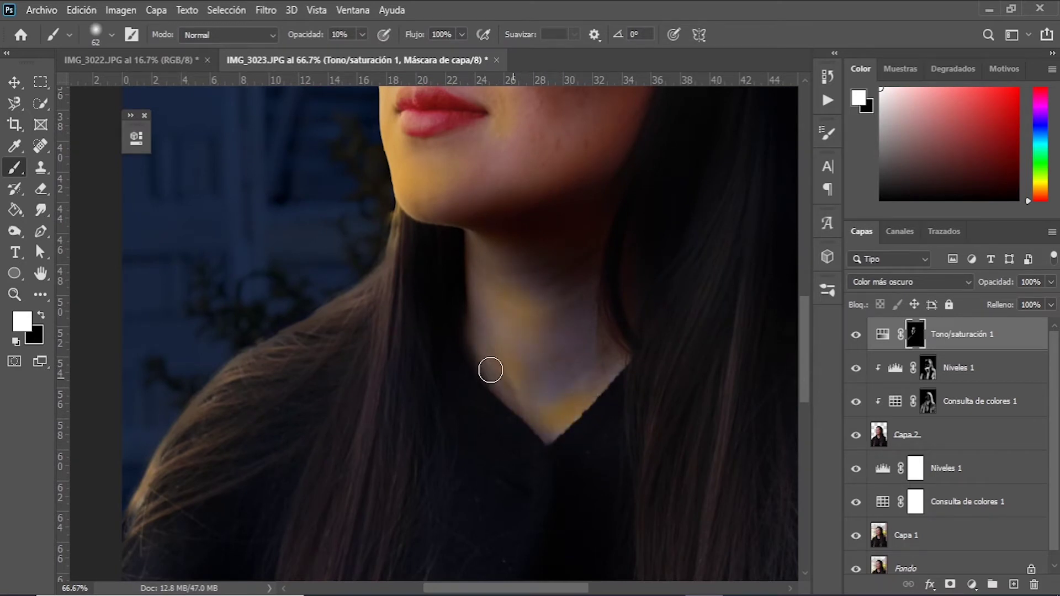
# Step: Extend the golden light along the hair over the shoulder
pyautogui.hscroll(-3, 473, 296)
pyautogui.moveTo(467, 277); pyautogui.dragTo(596, 279)
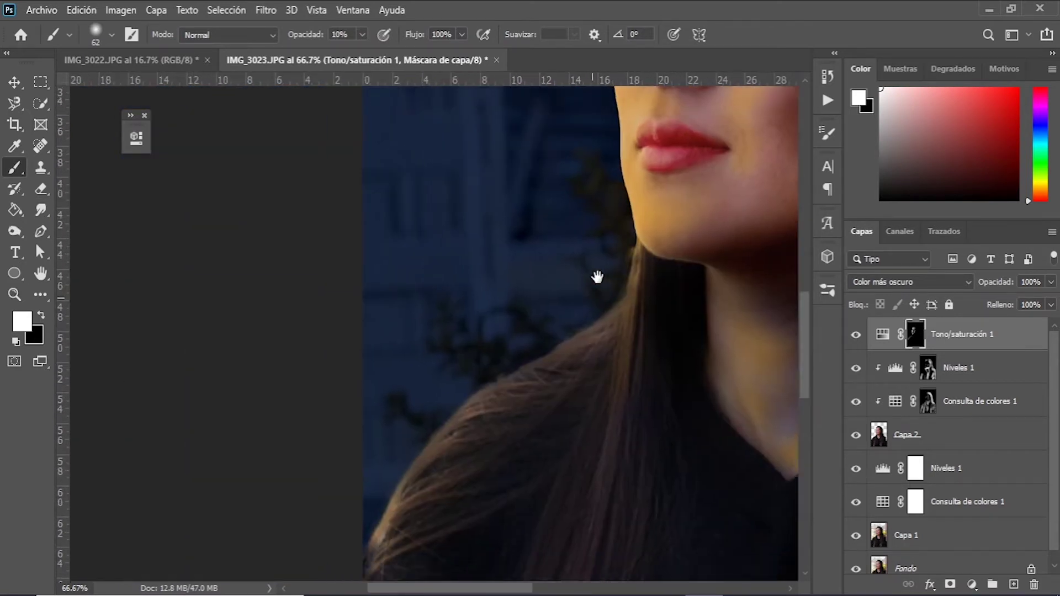
pyautogui.scroll(-1, 607, 290)
pyautogui.moveTo(393, 495); pyautogui.dragTo(506, 355)
pyautogui.moveTo(376, 471); pyautogui.dragTo(644, 279)
pyautogui.scroll(-2, 528, 272)
pyautogui.scroll(-2, 535, 466)
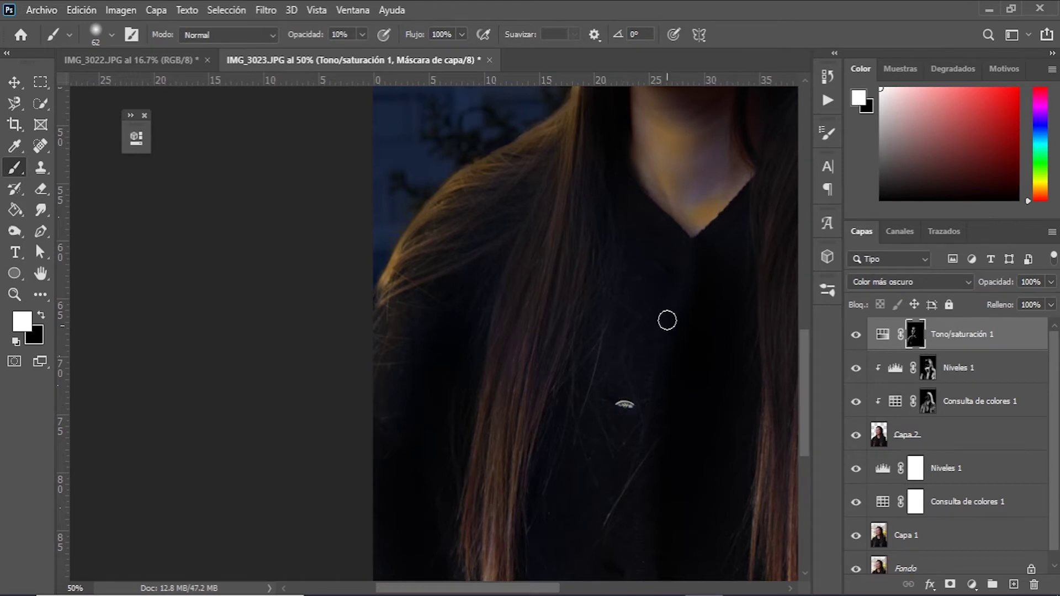
pyautogui.scroll(-3, 485, 356)
pyautogui.scroll(2, 448, 344)
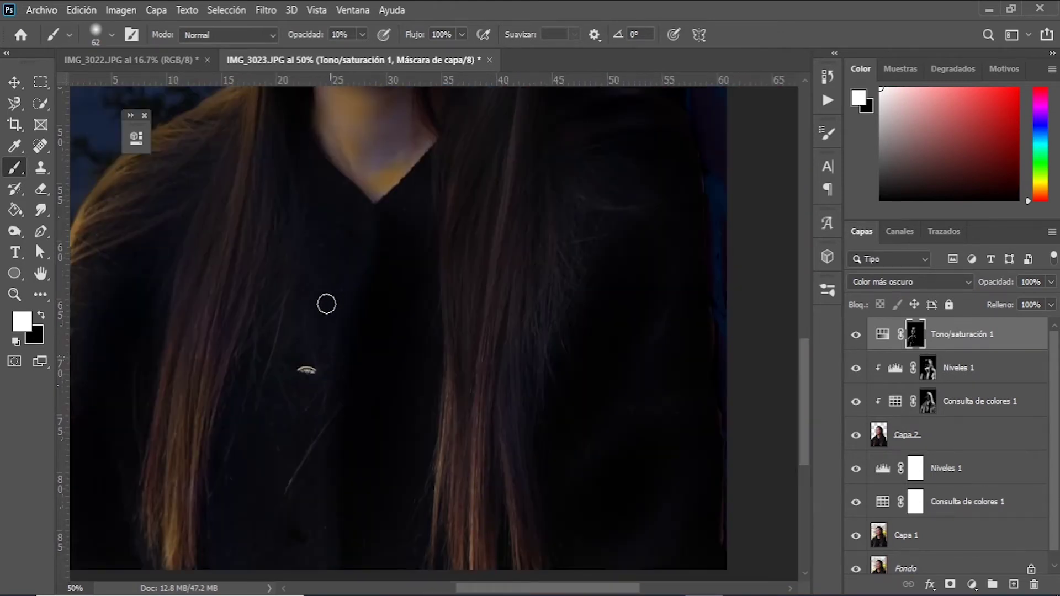
pyautogui.scroll(-3, 376, 367)
pyautogui.hscroll(2, 375, 331)
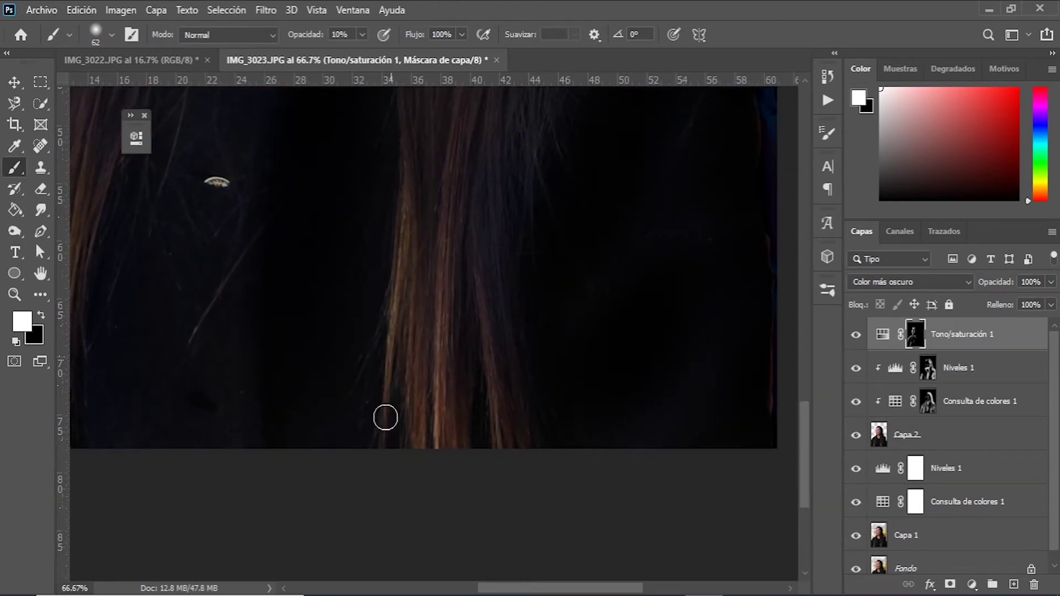
pyautogui.scroll(5, 475, 387)
pyautogui.scroll(-1, 479, 311)
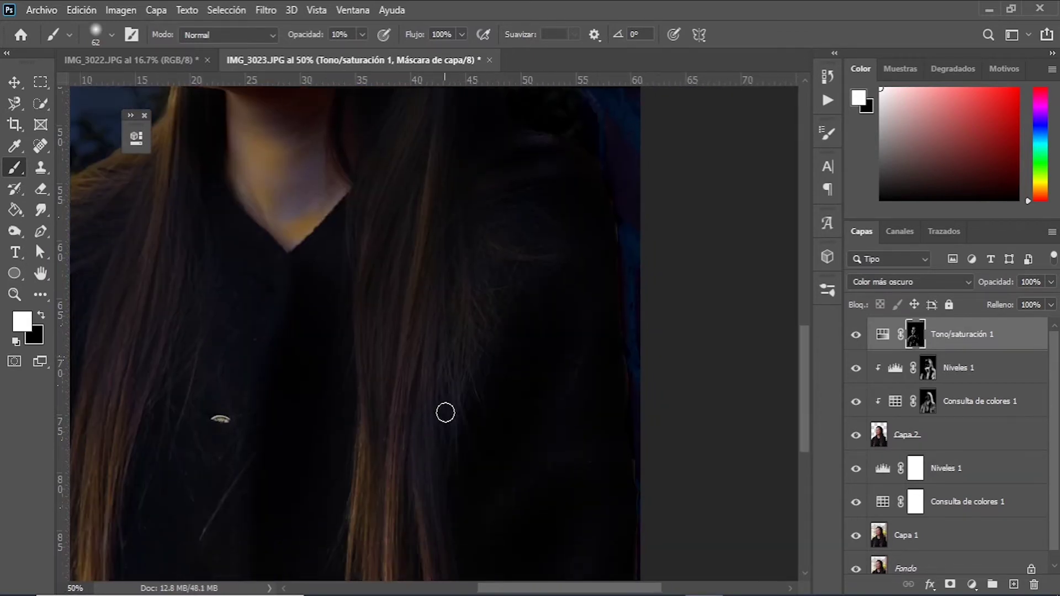
pyautogui.scroll(5, 500, 422)
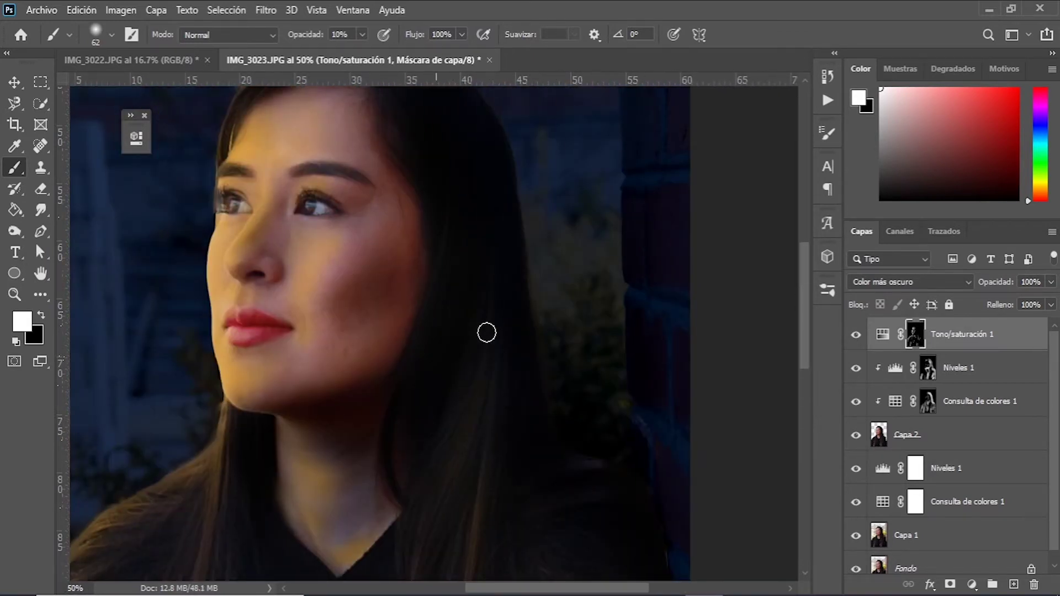
pyautogui.scroll(-3, 498, 450)
pyautogui.scroll(2, 516, 440)
pyautogui.scroll(1, 440, 395)
pyautogui.scroll(2, 420, 309)
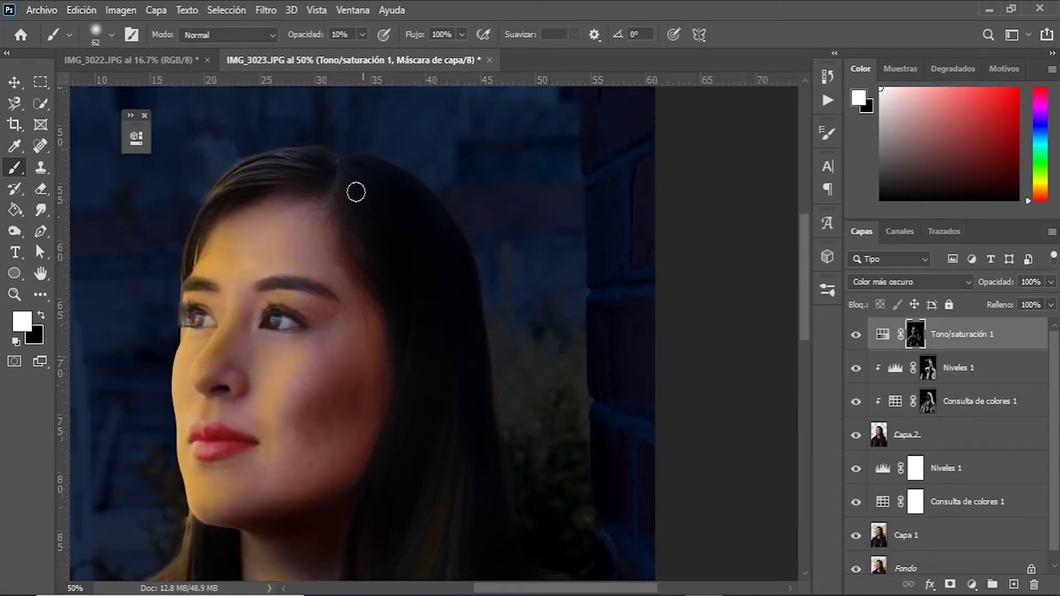
pyautogui.scroll(1, 362, 217)
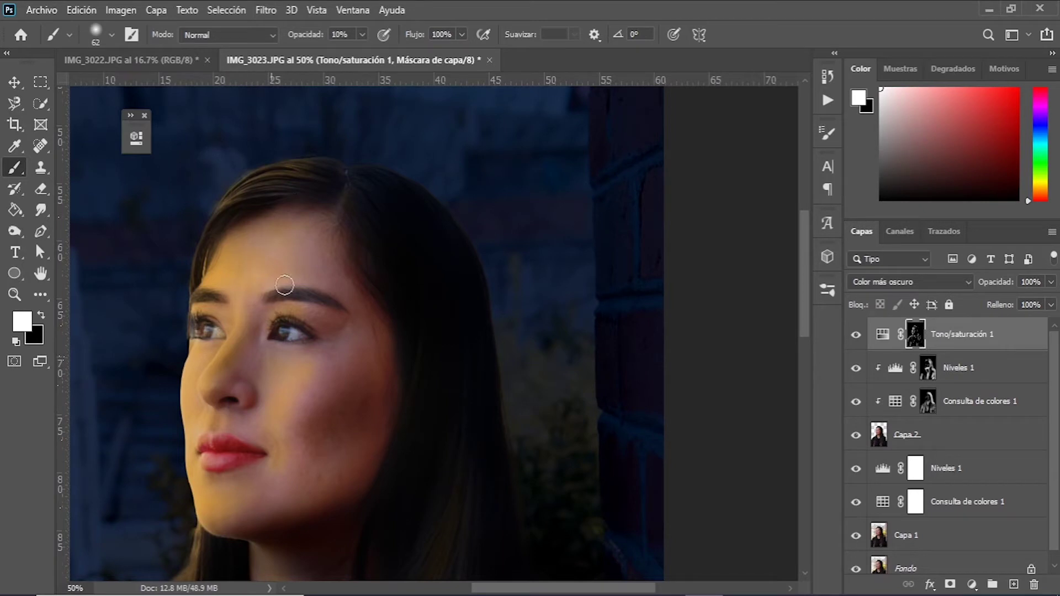
pyautogui.scroll(-2, 373, 360)
pyautogui.hscroll(-2, 342, 326)
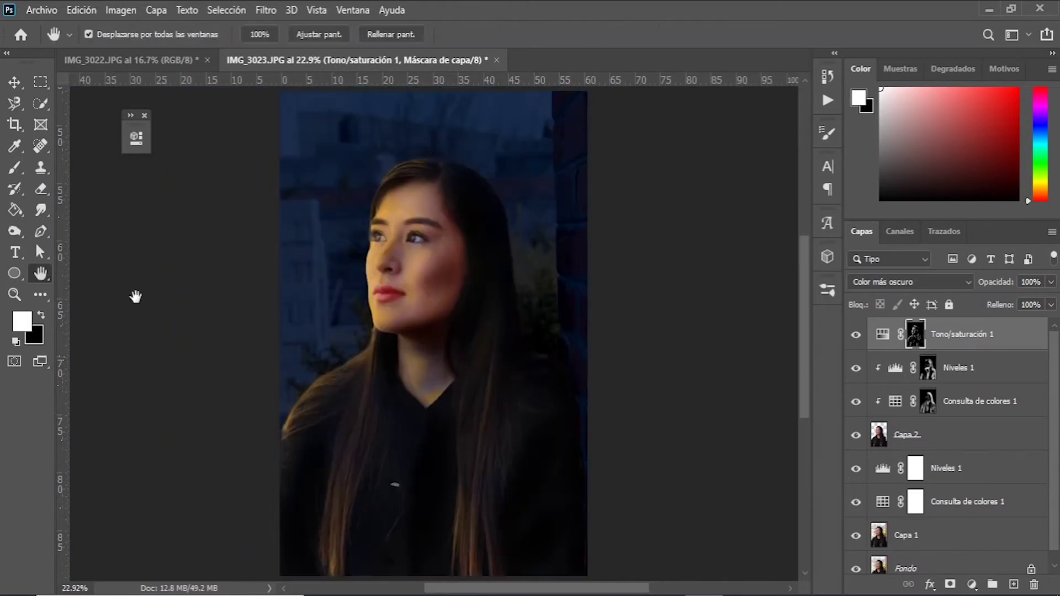
# Step: Toggle Consulta de colores 1 off and on to compare its effect
pyautogui.click(933, 329)
pyautogui.click(908, 282)
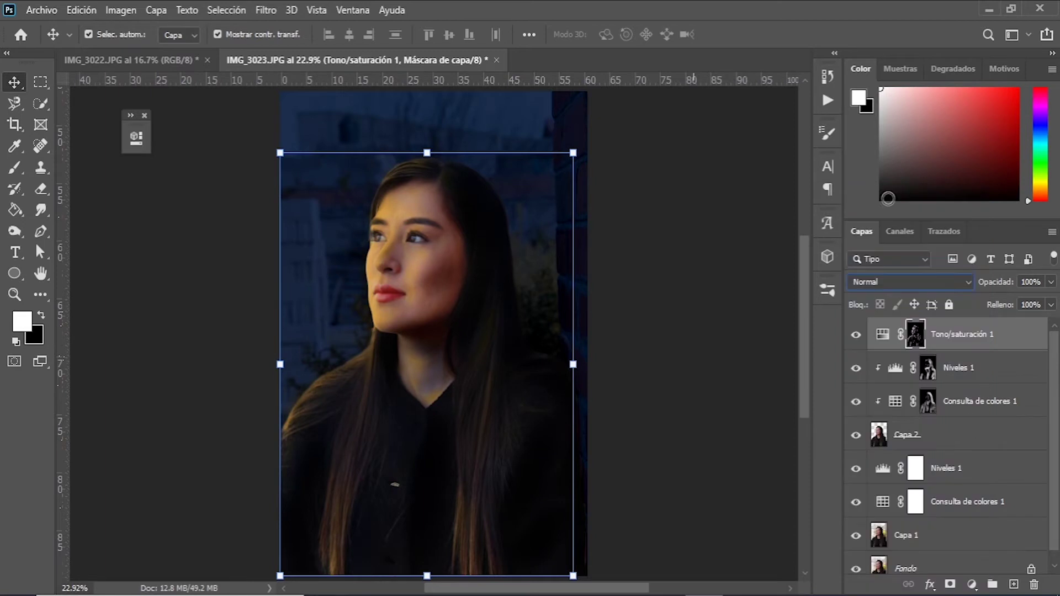
pyautogui.scroll(1, 678, 389)
pyautogui.click(857, 402)
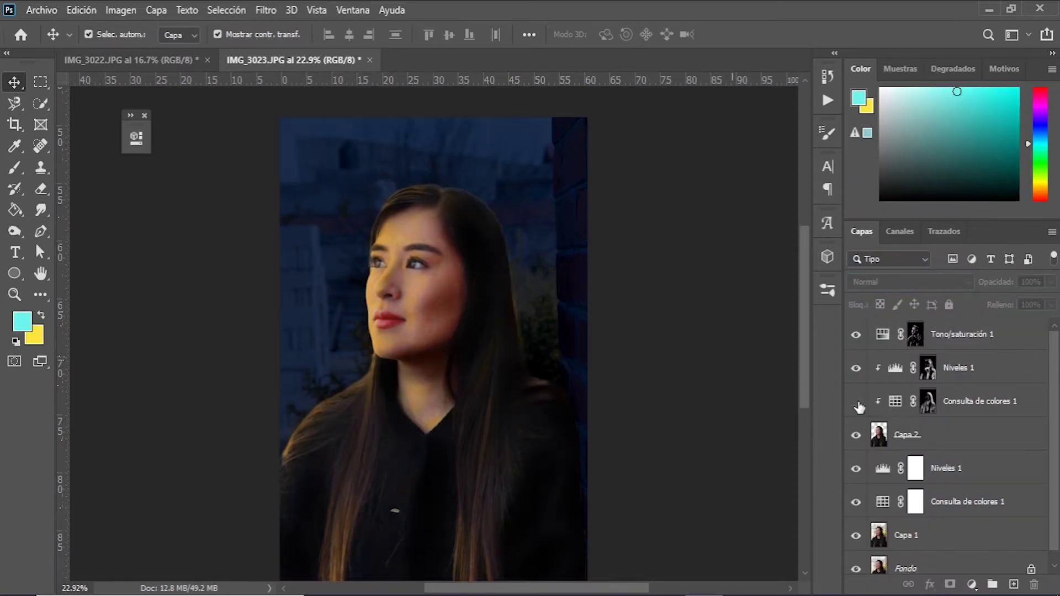
pyautogui.click(856, 401)
# Step: Set up a black 20% opacity brush on Consulta de colores 1's mask and check Niveles 1
pyautogui.click(900, 406)
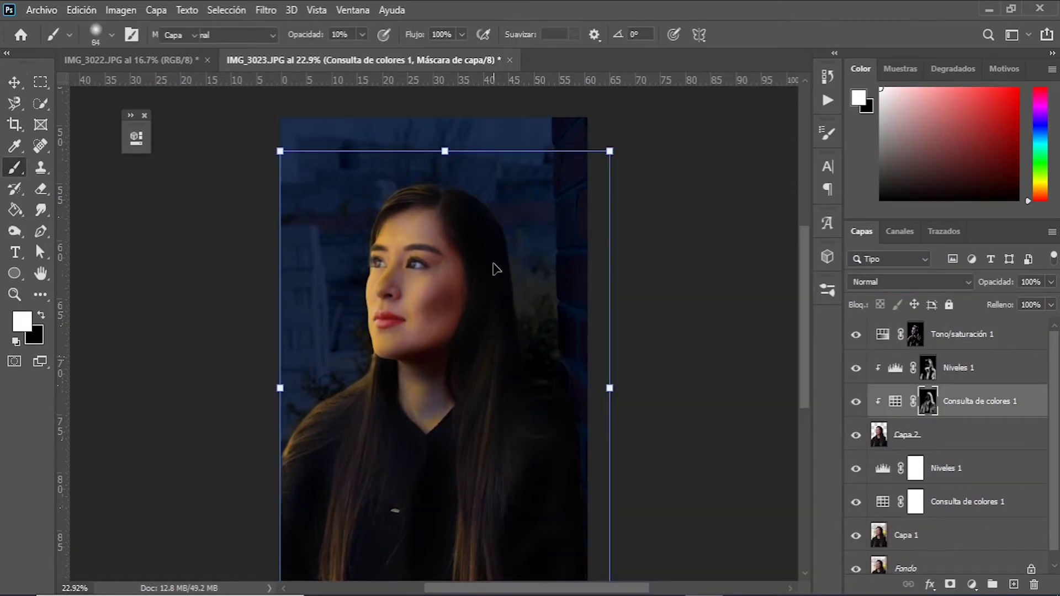
pyautogui.press('b')
pyautogui.press('x')
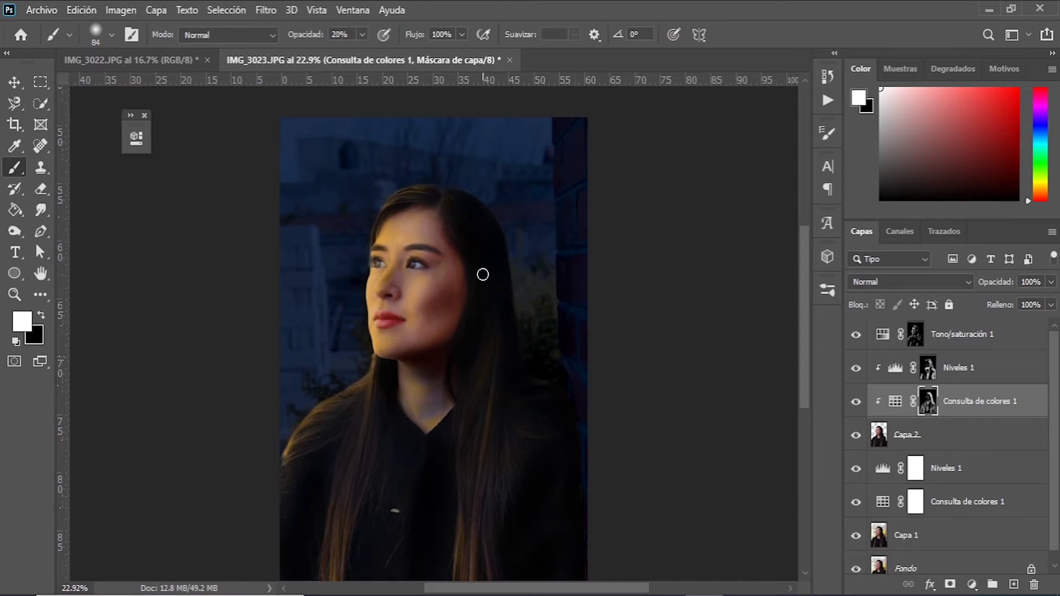
pyautogui.press('x')
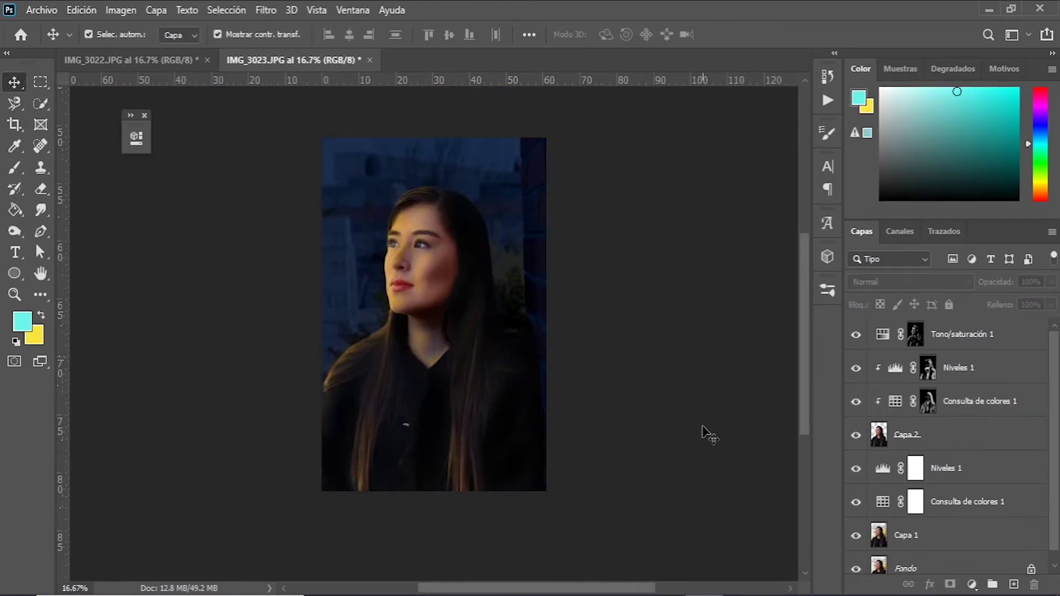
pyautogui.doubleClick(883, 469)
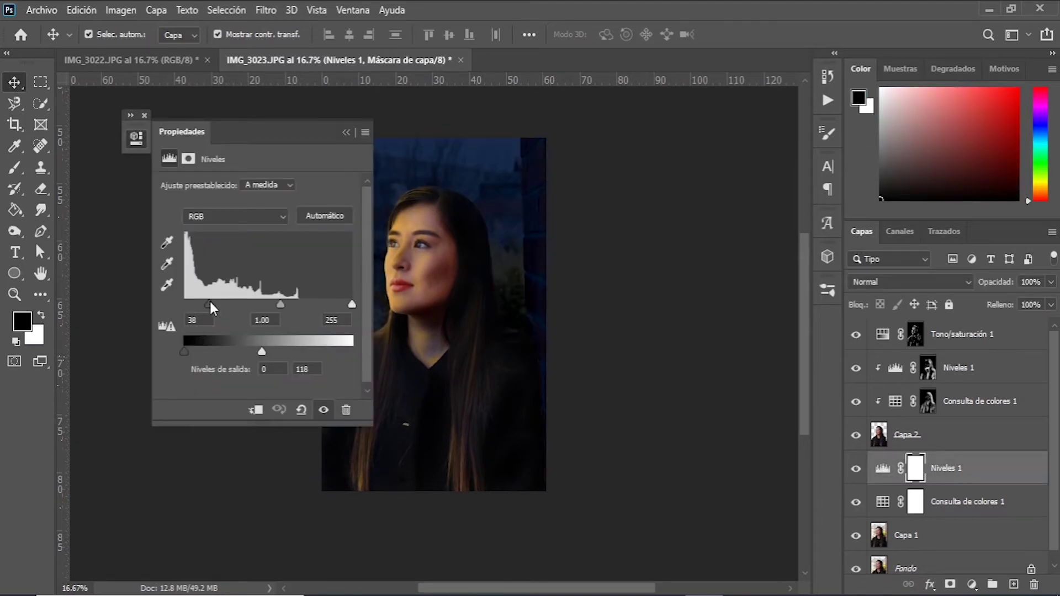
pyautogui.click(346, 133)
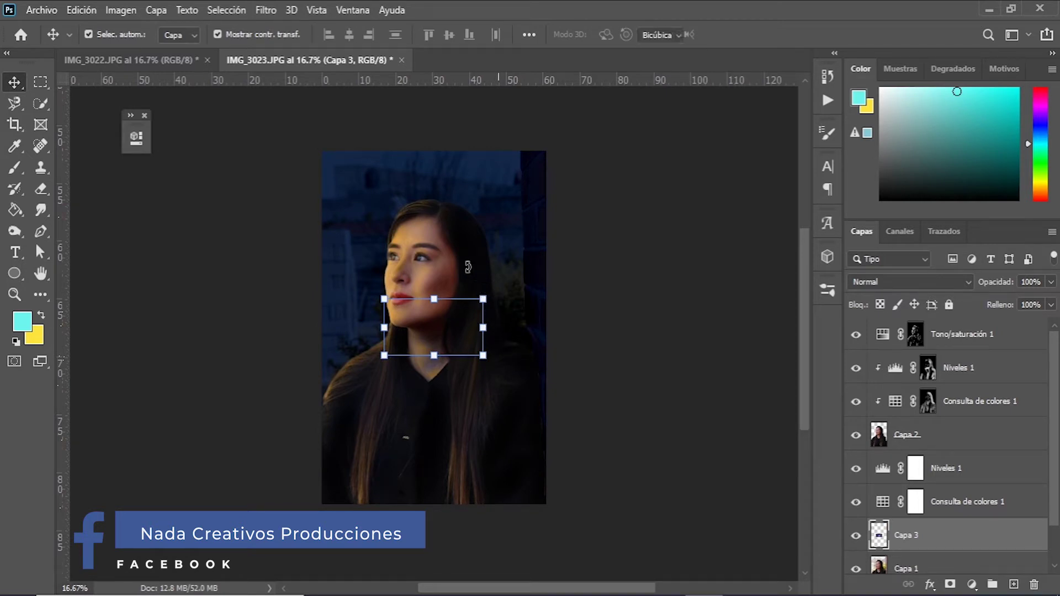
# Step: Rotate Capa 3 by -90 degrees and scale it to cover the canvas
pyautogui.moveTo(498, 320); pyautogui.dragTo(421, 250)
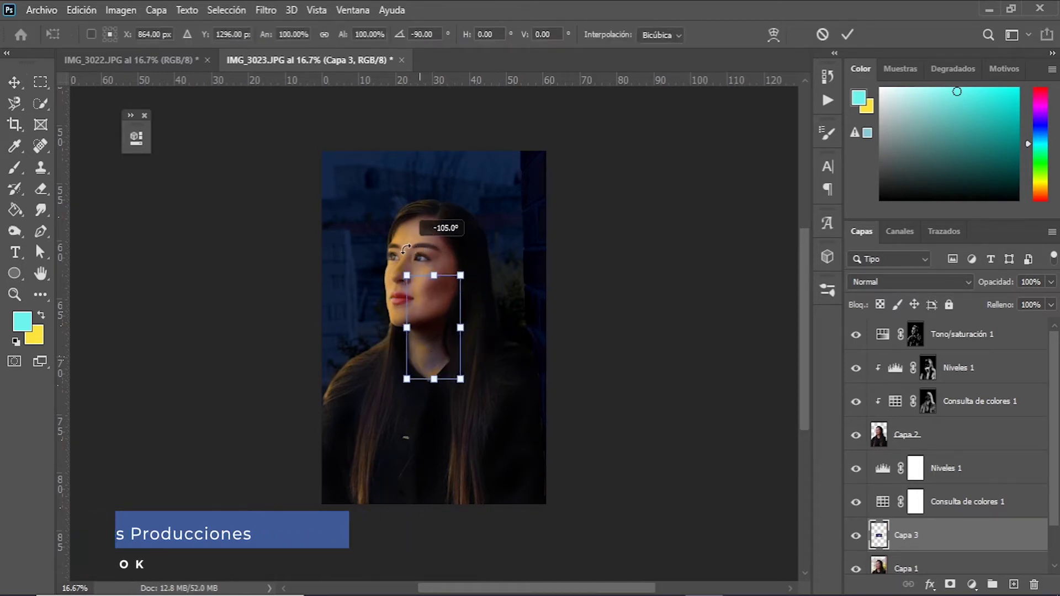
pyautogui.moveTo(421, 250); pyautogui.dragTo(436, 254)
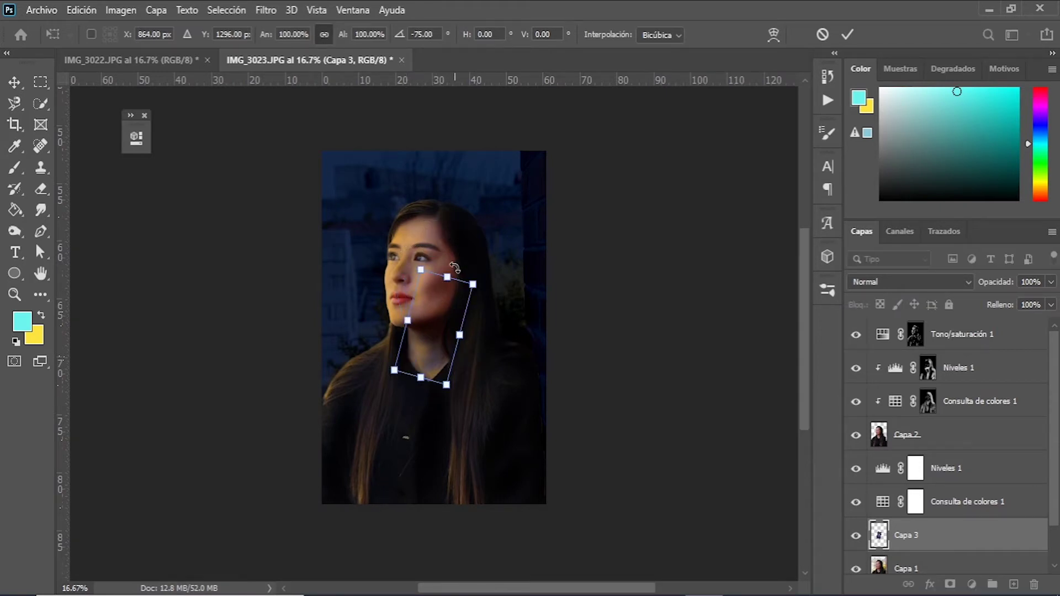
pyautogui.hotkey('ctrl', 'z')
pyautogui.moveTo(500, 328)
pyautogui.mouseDown()
pyautogui.moveTo(431, 255)
pyautogui.moveTo(319, 169)
pyautogui.mouseUp()
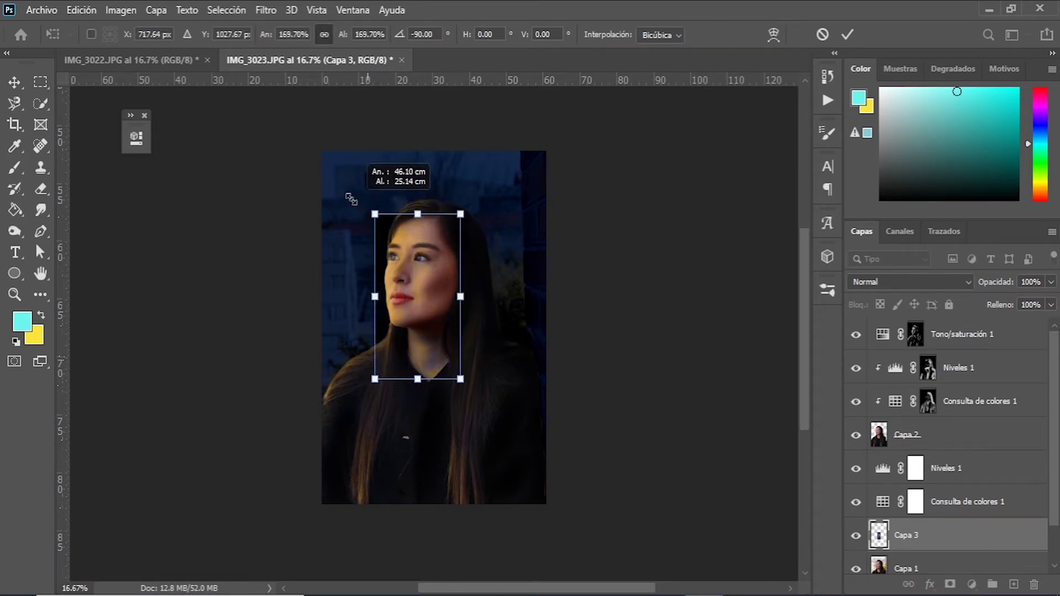
pyautogui.moveTo(320, 168); pyautogui.dragTo(295, 161)
pyautogui.moveTo(375, 199); pyautogui.dragTo(448, 339)
pyautogui.moveTo(393, 286)
pyautogui.mouseDown()
pyautogui.moveTo(350, 279)
pyautogui.moveTo(348, 237)
pyautogui.moveTo(337, 257)
pyautogui.mouseUp()
pyautogui.moveTo(499, 454)
pyautogui.mouseDown()
pyautogui.moveTo(540, 492)
pyautogui.moveTo(548, 535)
pyautogui.moveTo(638, 529)
pyautogui.moveTo(515, 440)
pyautogui.mouseUp()
pyautogui.press('Return')
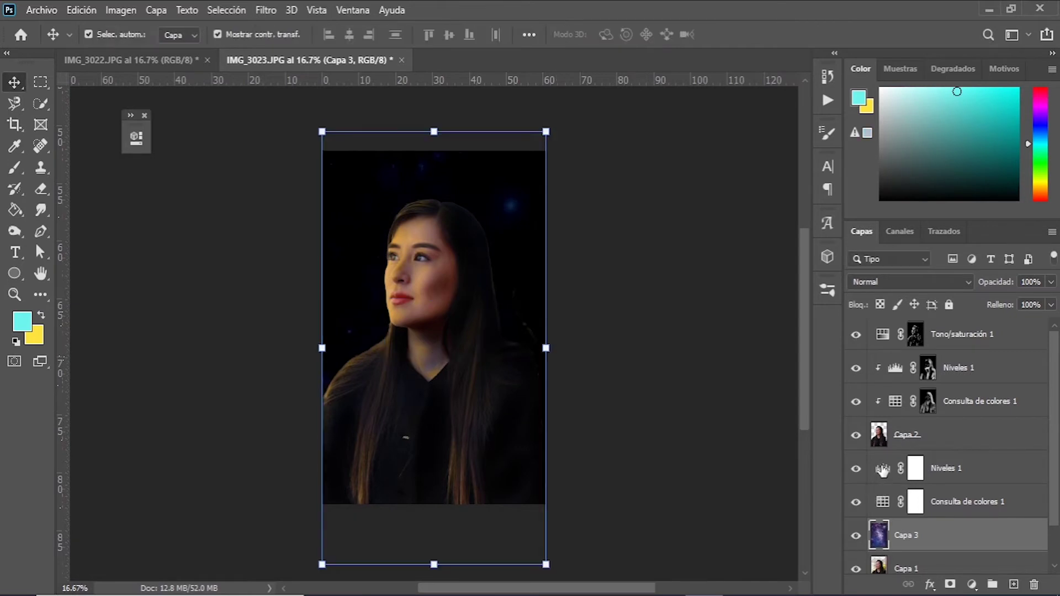
# Step: Bring Niveles 1's black point down to 0, show the lower Niveles 1, and mask Capa 3
pyautogui.doubleClick(883, 468)
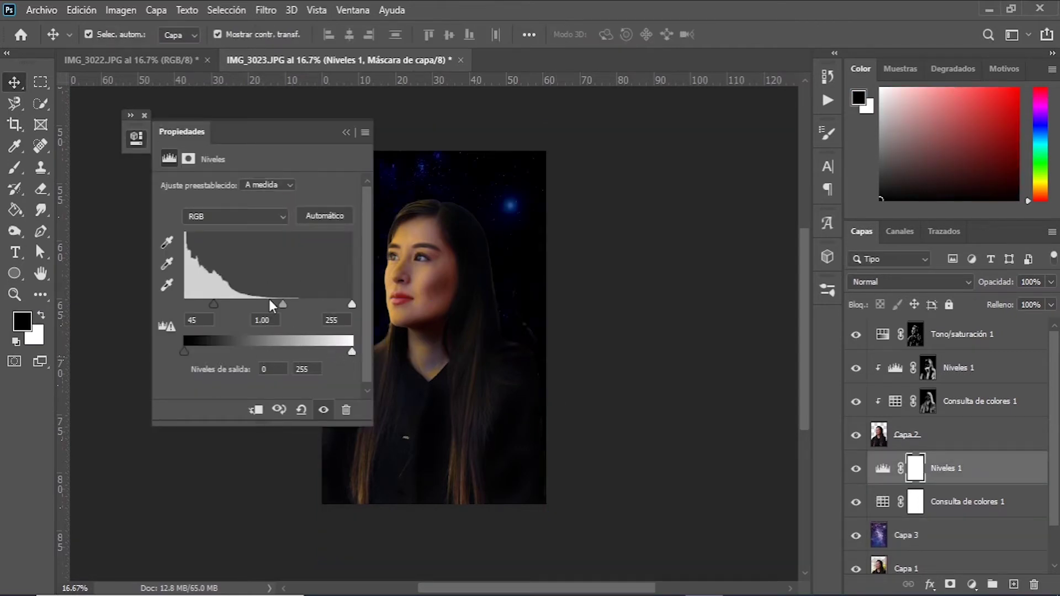
pyautogui.moveTo(205, 308)
pyautogui.mouseDown()
pyautogui.moveTo(177, 307)
pyautogui.moveTo(199, 305)
pyautogui.mouseUp()
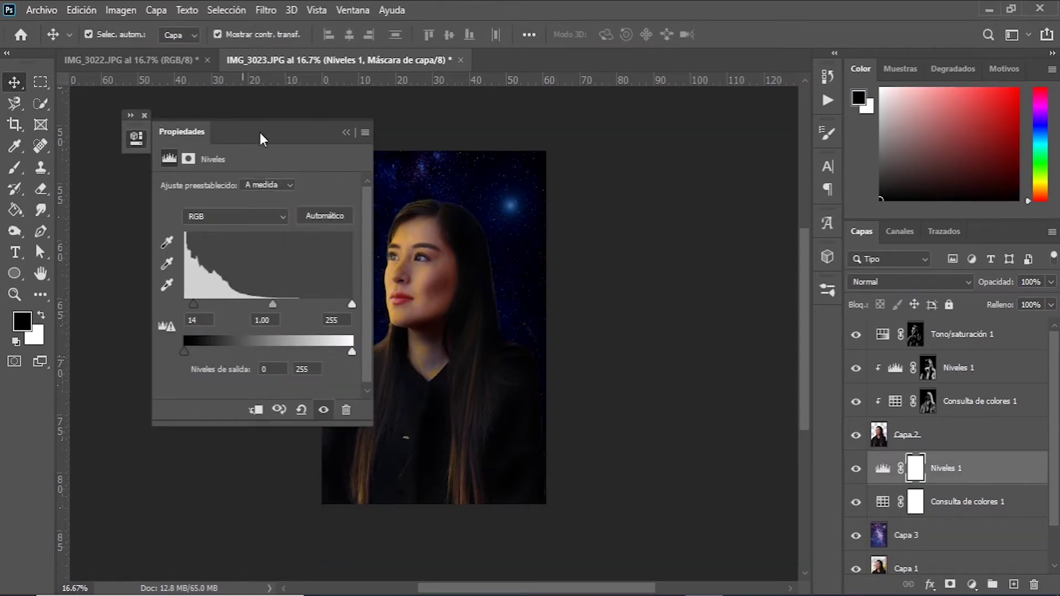
pyautogui.moveTo(256, 130); pyautogui.dragTo(679, 135)
pyautogui.moveTo(614, 305)
pyautogui.mouseDown()
pyautogui.moveTo(624, 303)
pyautogui.moveTo(588, 305)
pyautogui.moveTo(610, 310)
pyautogui.mouseUp()
pyautogui.click(776, 119)
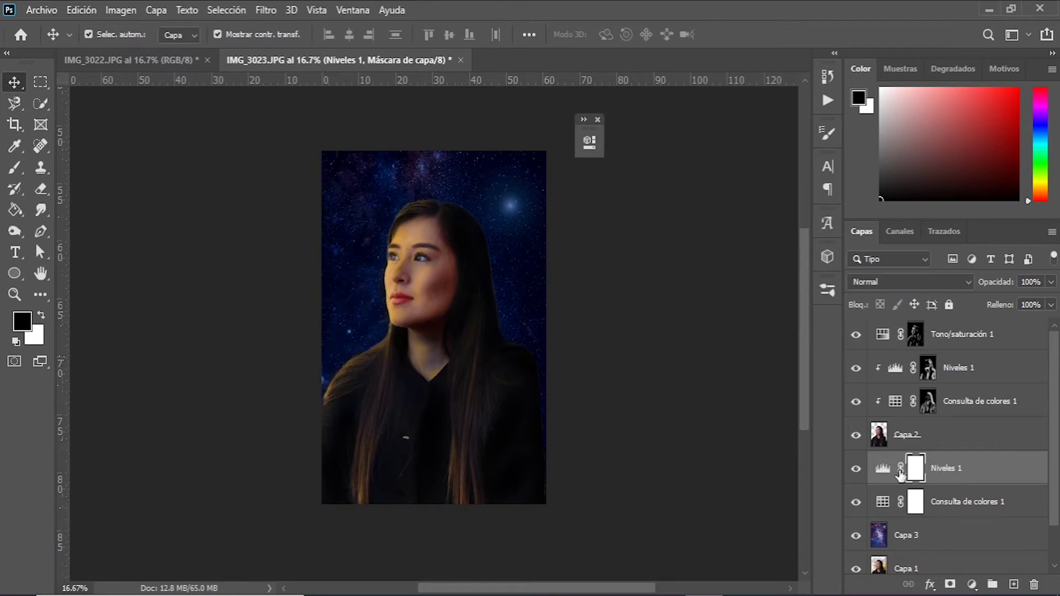
pyautogui.click(856, 469)
pyautogui.click(879, 538)
# Step: Hide the stars and trace the right brick strip with the Magnetic Lasso
pyautogui.click(951, 584)
pyautogui.press('l')
pyautogui.hotkey('alt', '[')
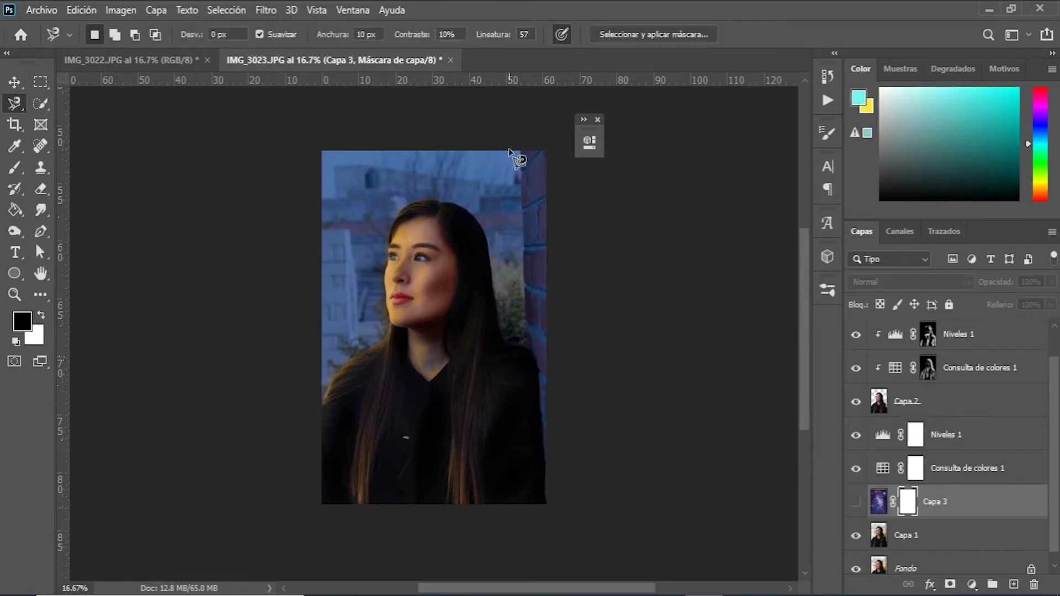
pyautogui.click(522, 150)
pyautogui.click(546, 504)
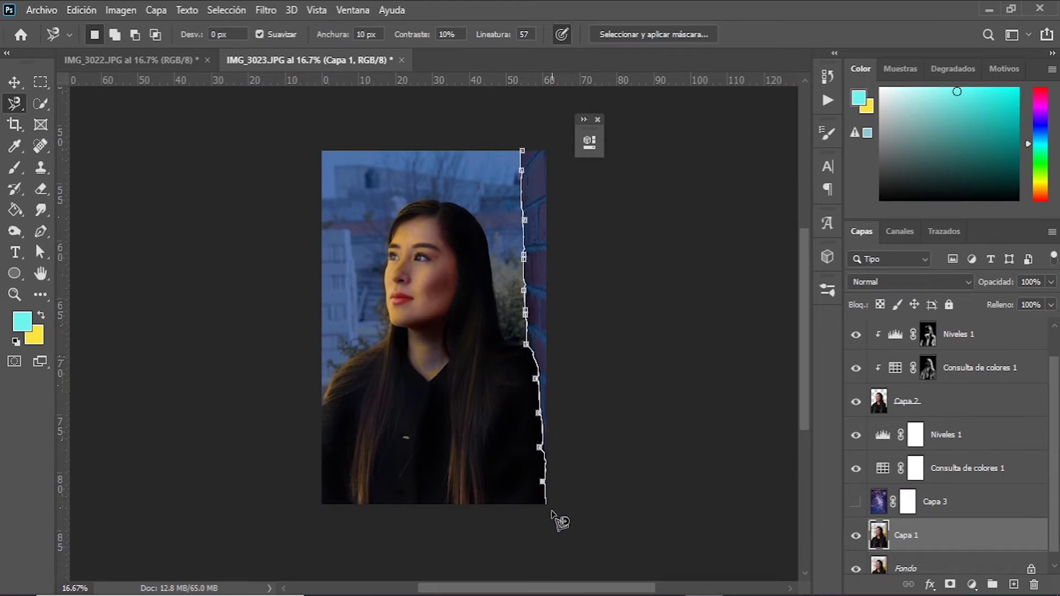
pyautogui.click(522, 150)
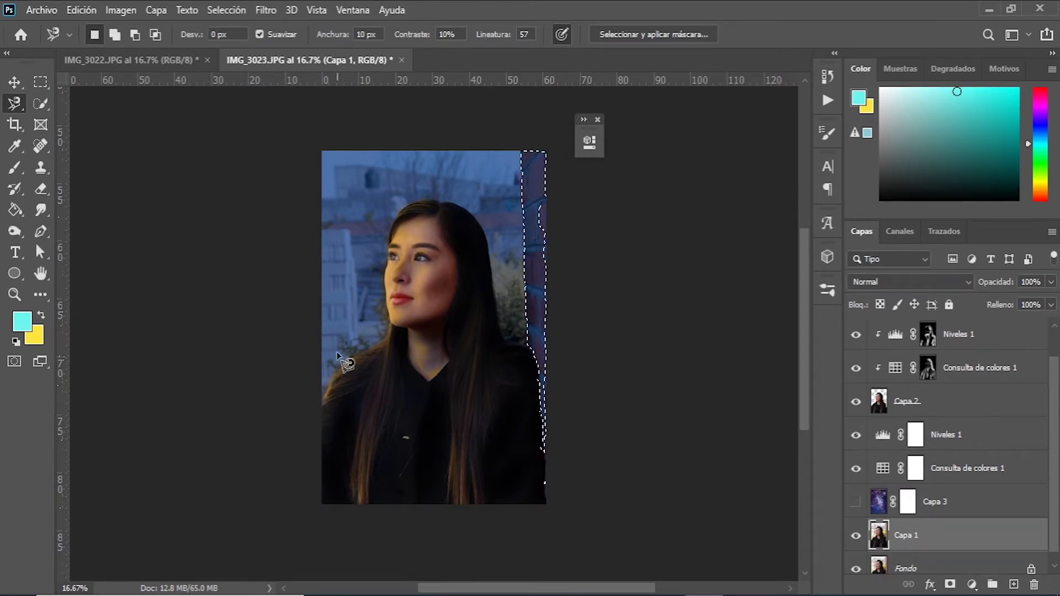
# Step: Refine the selection in Quick Mask, then delete the stars over the brick strip
pyautogui.press('d')
pyautogui.press('q')
pyautogui.press('b')
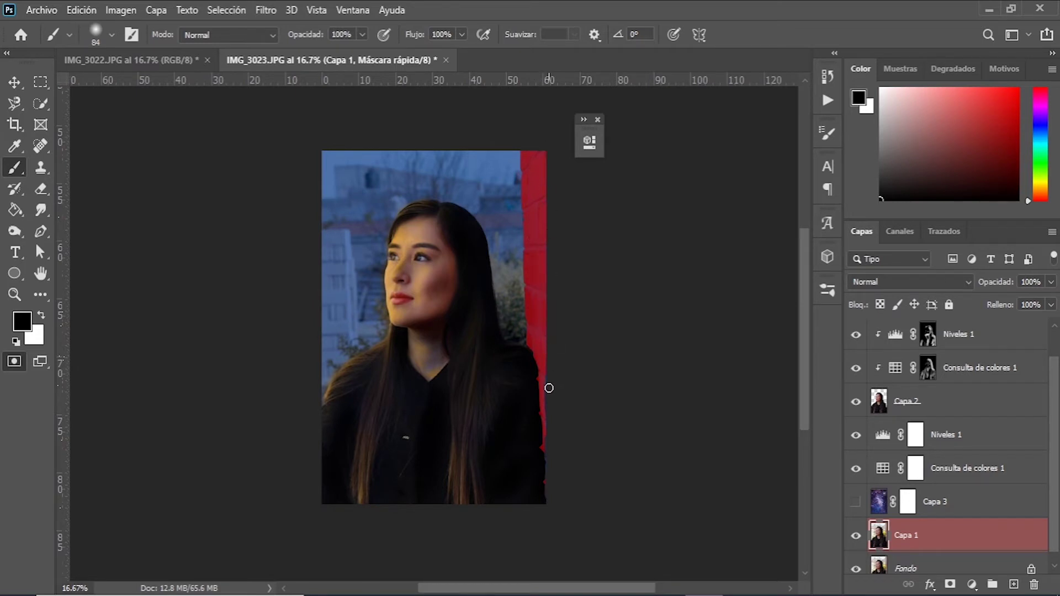
pyautogui.press('q')
pyautogui.click(855, 502)
pyautogui.click(906, 502)
pyautogui.press('Delete')
# Step: Soften the stars' edge along the brick wall on Capa 3's mask with a 10% brush
pyautogui.hotkey('ctrl', 'd')
pyautogui.press('v')
pyautogui.click(624, 345)
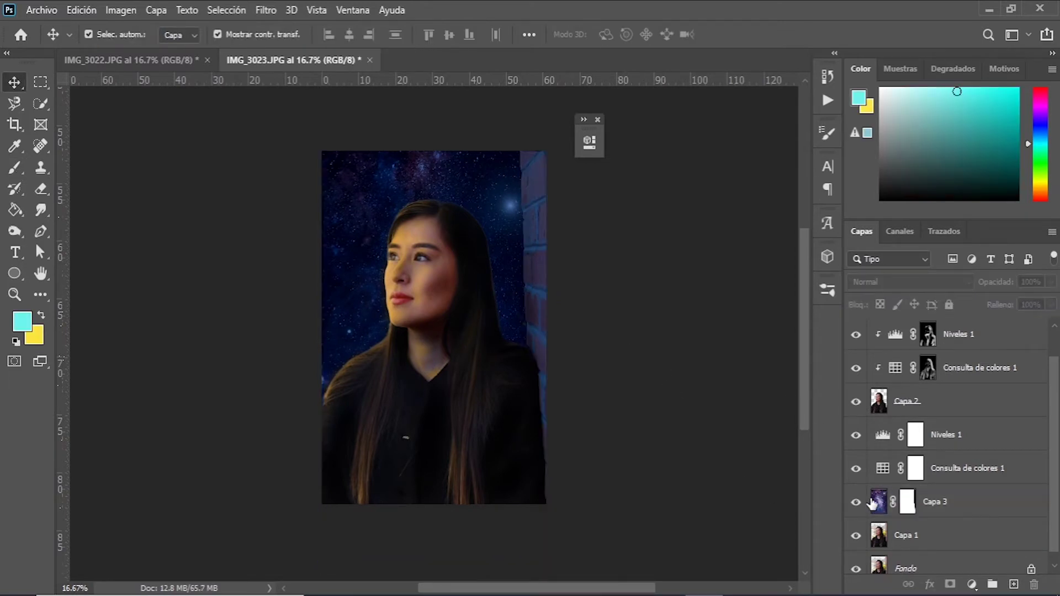
pyautogui.click(901, 504)
pyautogui.click(879, 501)
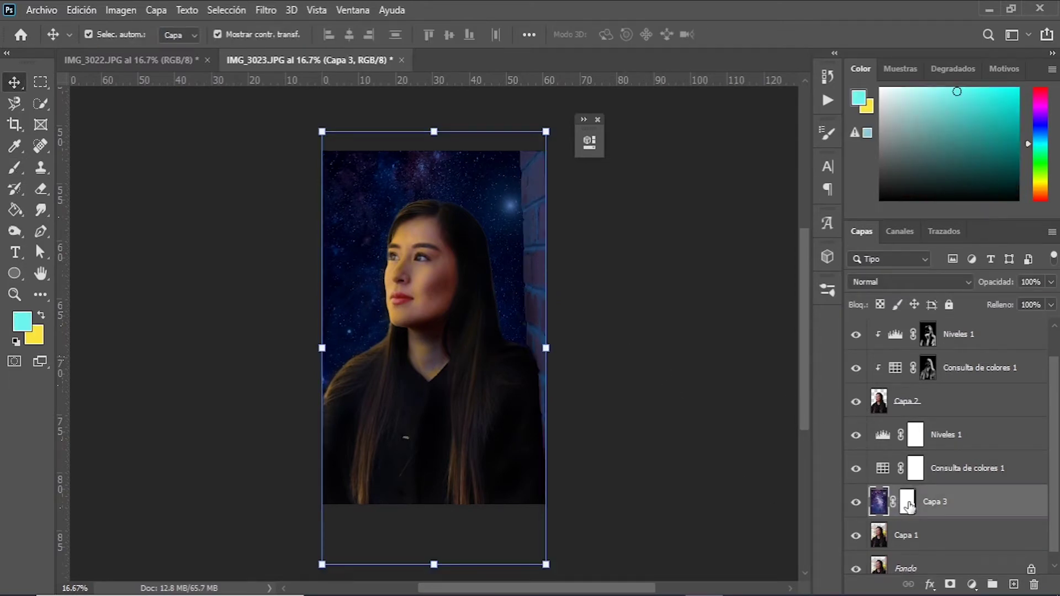
pyautogui.press('b')
pyautogui.rightClick(514, 178)
pyautogui.press('Escape')
pyautogui.moveTo(517, 155); pyautogui.dragTo(520, 166)
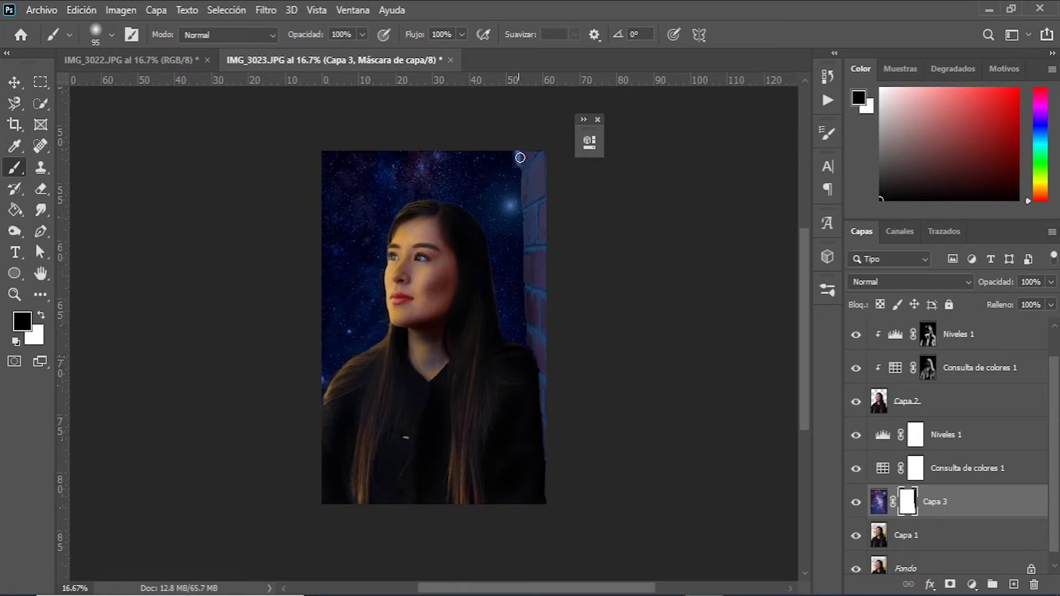
pyautogui.hotkey('ctrl', 'z')
pyautogui.press('1')
pyautogui.press('x')
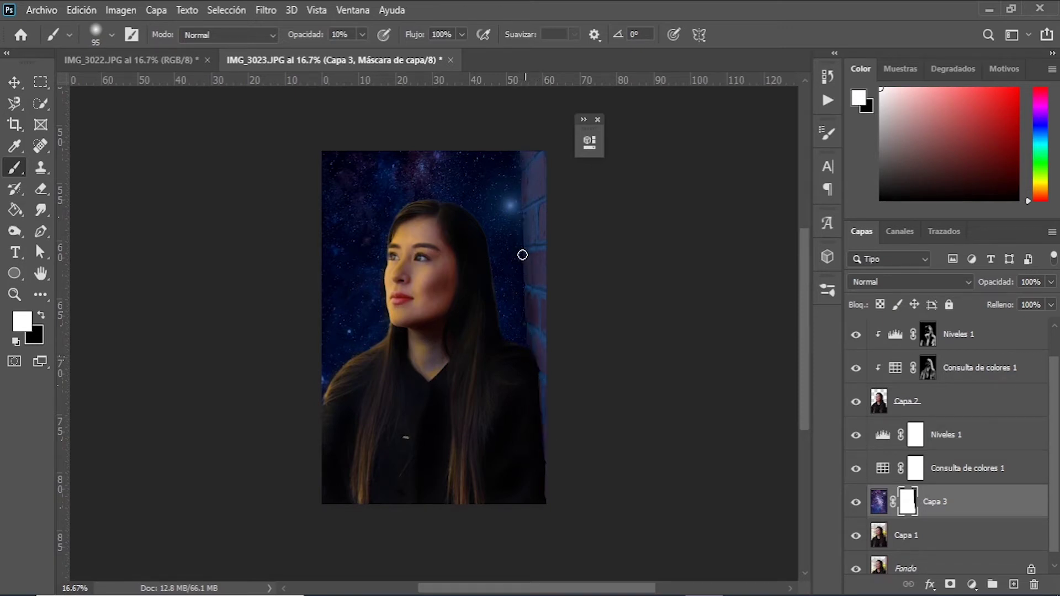
# Step: Set the starry Capa 3 layer's opacity to 75% and review the blend
pyautogui.press('v')
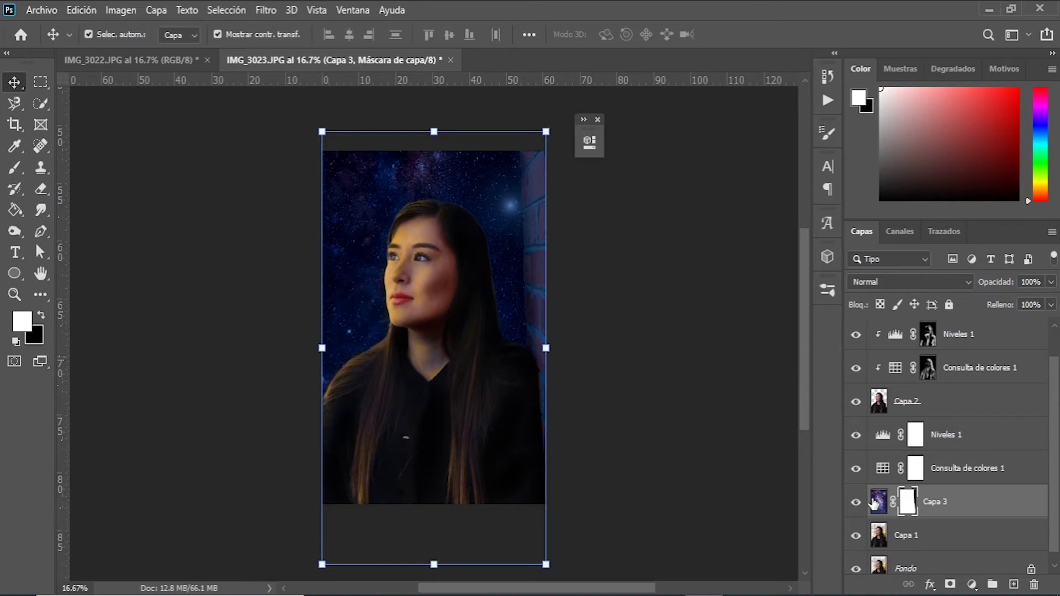
pyautogui.hotkey('ctrl', '2')
pyautogui.write('0')
pyautogui.press('Return')
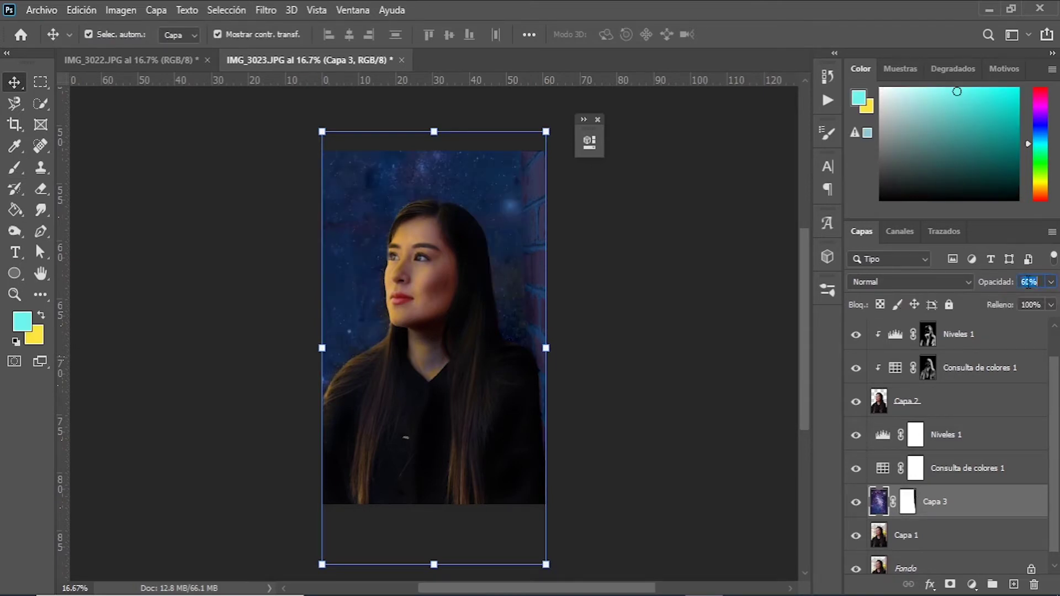
pyautogui.write('80')
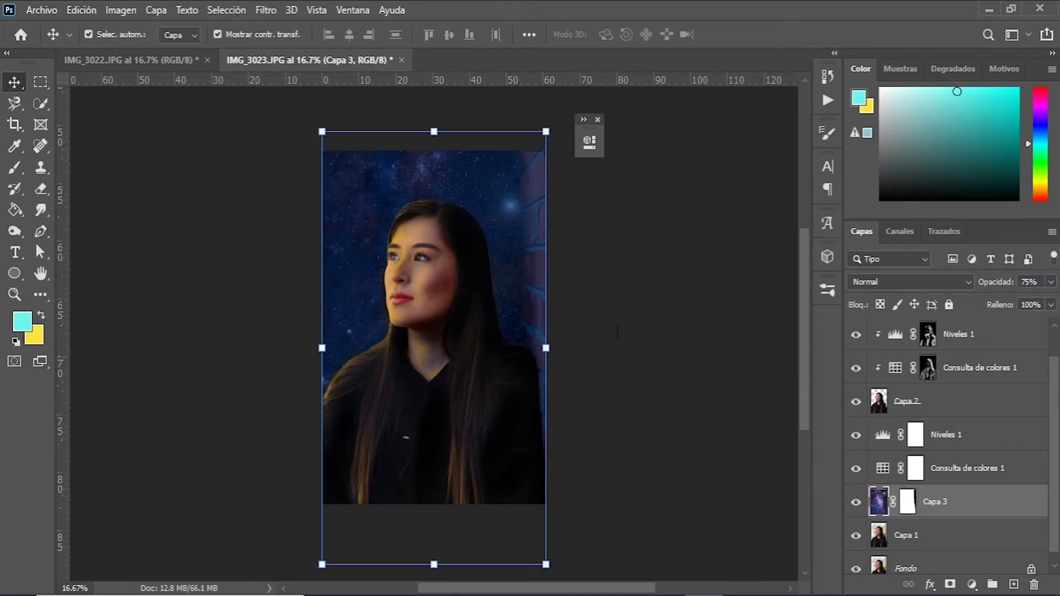
pyautogui.click(617, 331)
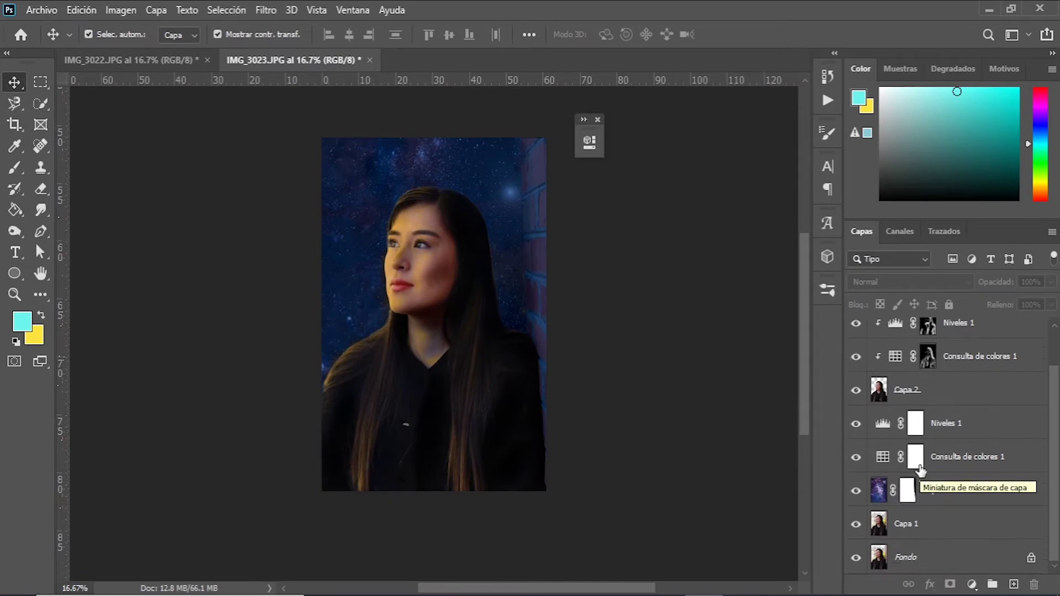
pyautogui.scroll(-1, 938, 469)
pyautogui.click(872, 494)
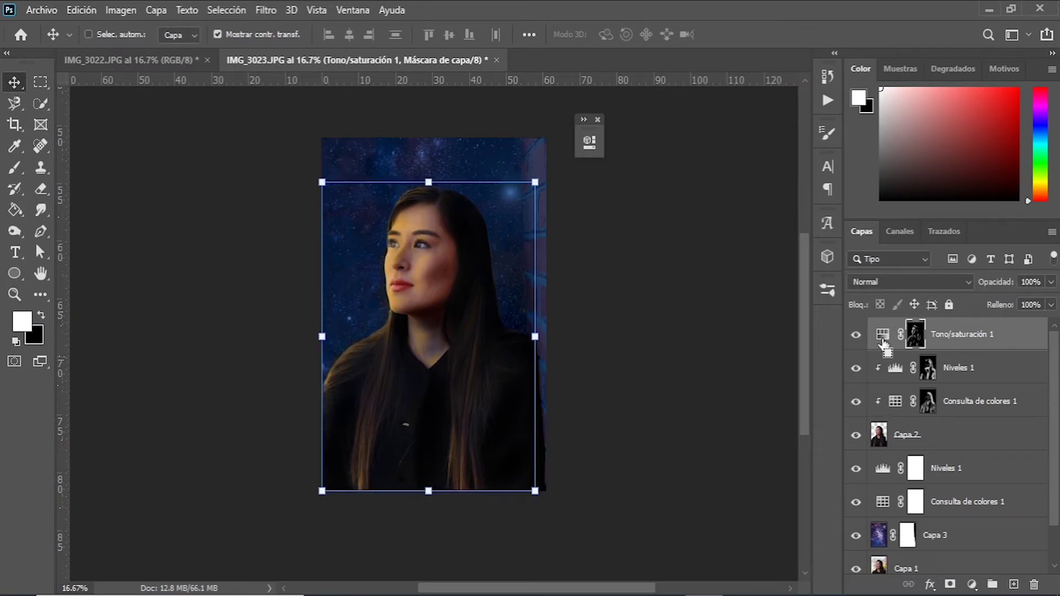
pyautogui.hotkey('ctrl', 'j')
pyautogui.keyDown('shift'); pyautogui.click(914, 345); pyautogui.keyUp('shift')
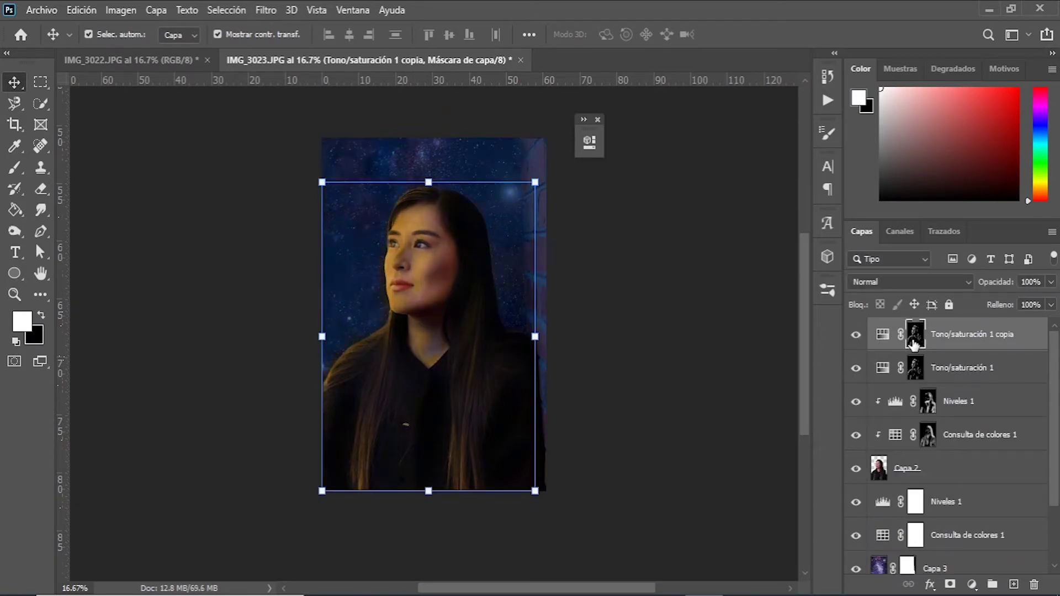
pyautogui.hotkey('ctrl', 'i')
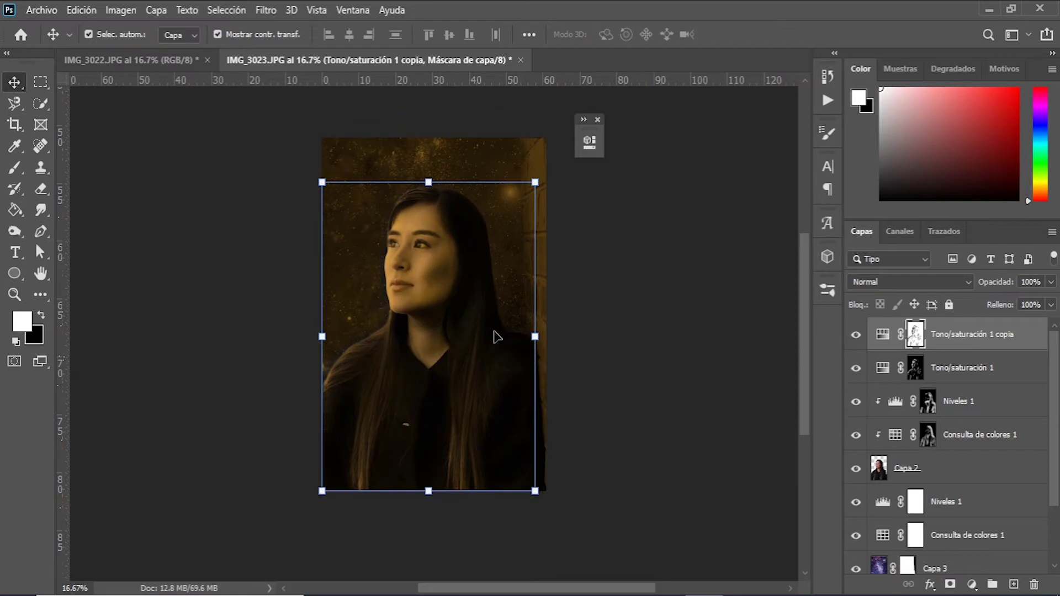
pyautogui.hotkey('ctrl', 'i')
pyautogui.press('Delete')
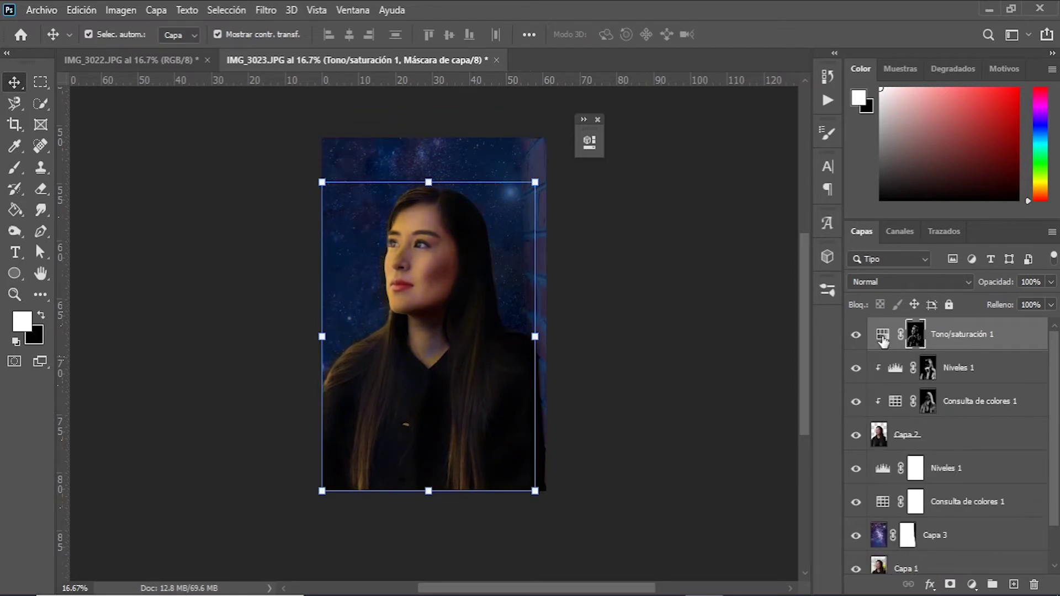
pyautogui.click(971, 587)
pyautogui.click(949, 425)
pyautogui.click(441, 338)
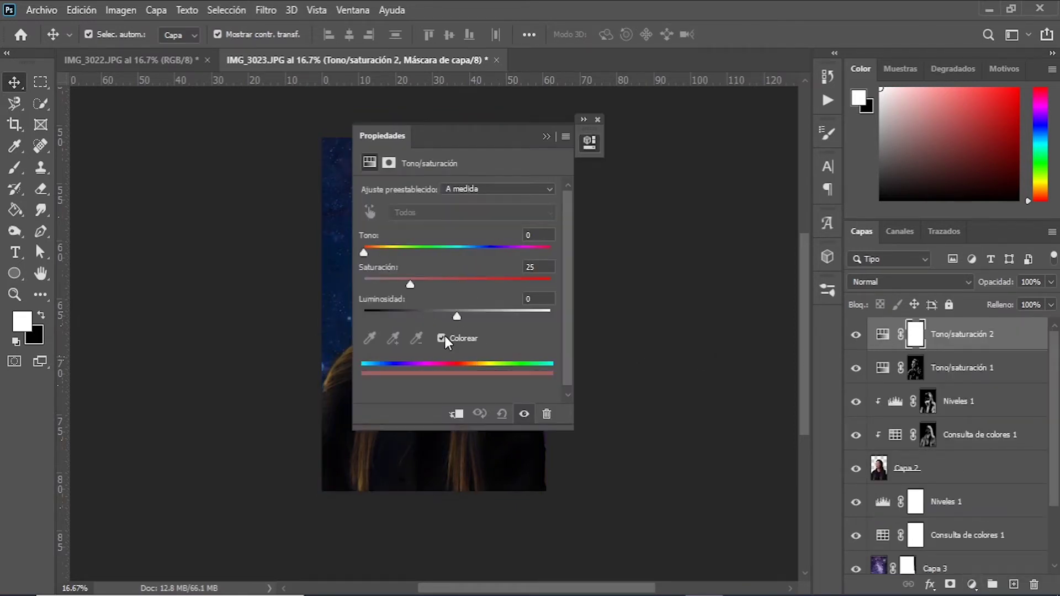
pyautogui.click(546, 137)
pyautogui.doubleClick(883, 367)
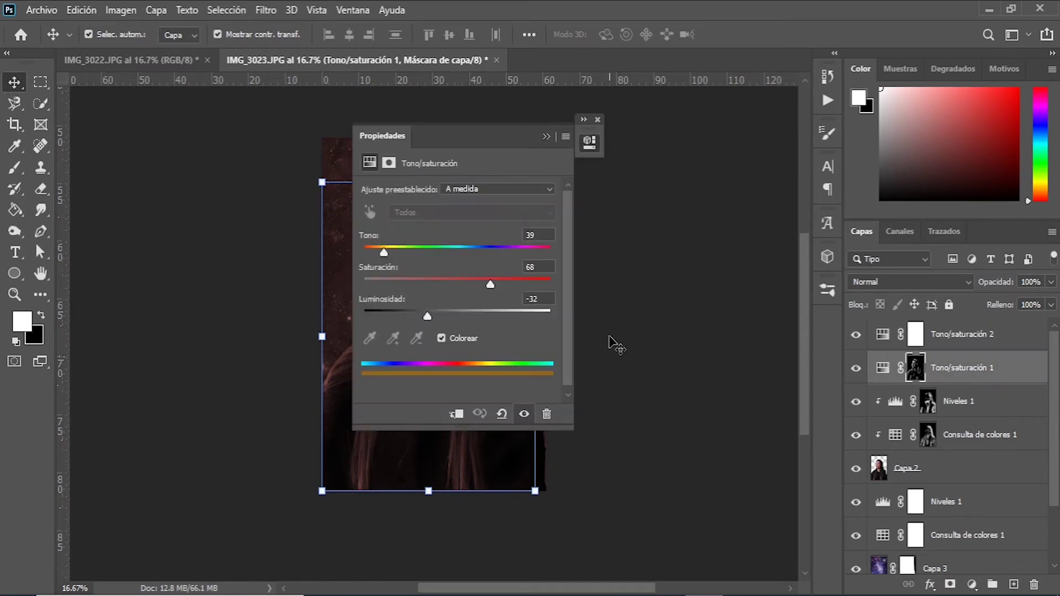
pyautogui.click(880, 338)
pyautogui.write('8')
pyautogui.press('Tab')
pyautogui.write('-32')
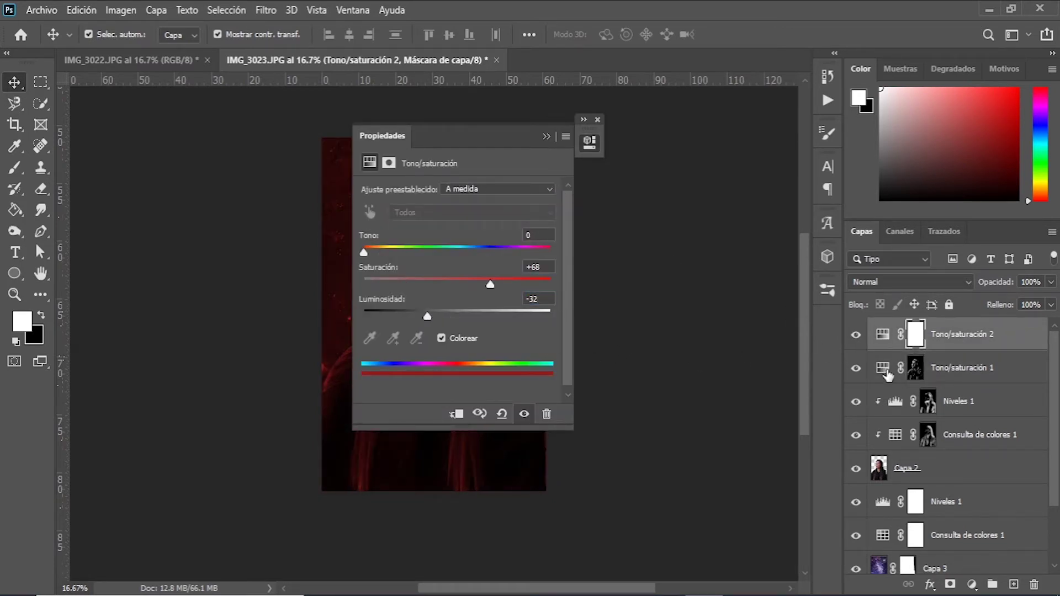
pyautogui.press('Tab')
pyautogui.write('35')
pyautogui.click(662, 431)
pyautogui.hotkey('ctrl', 'i')
pyautogui.press('b')
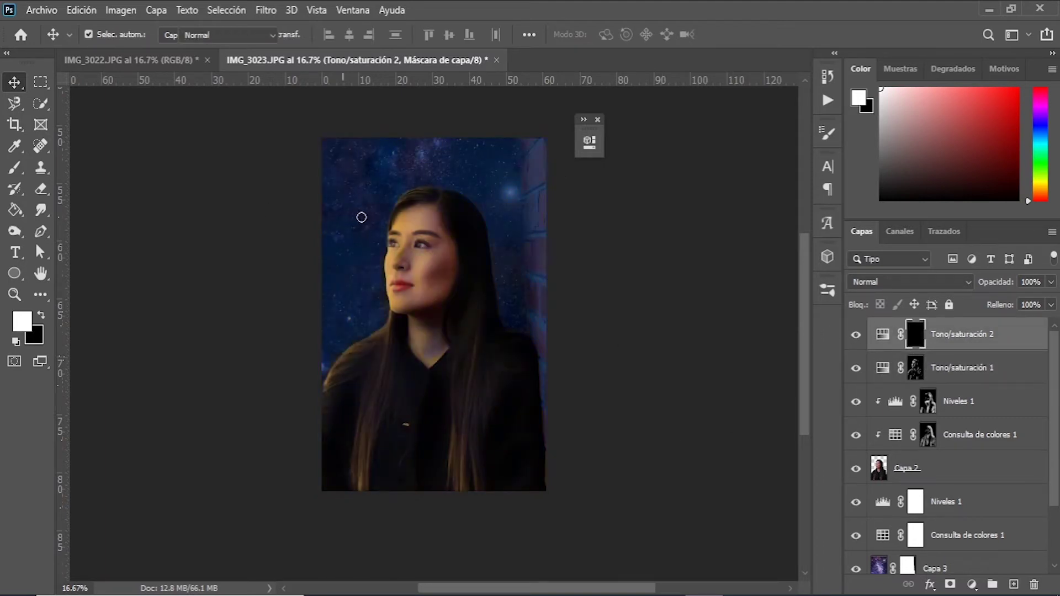
pyautogui.rightClick(359, 218)
pyautogui.press('Escape')
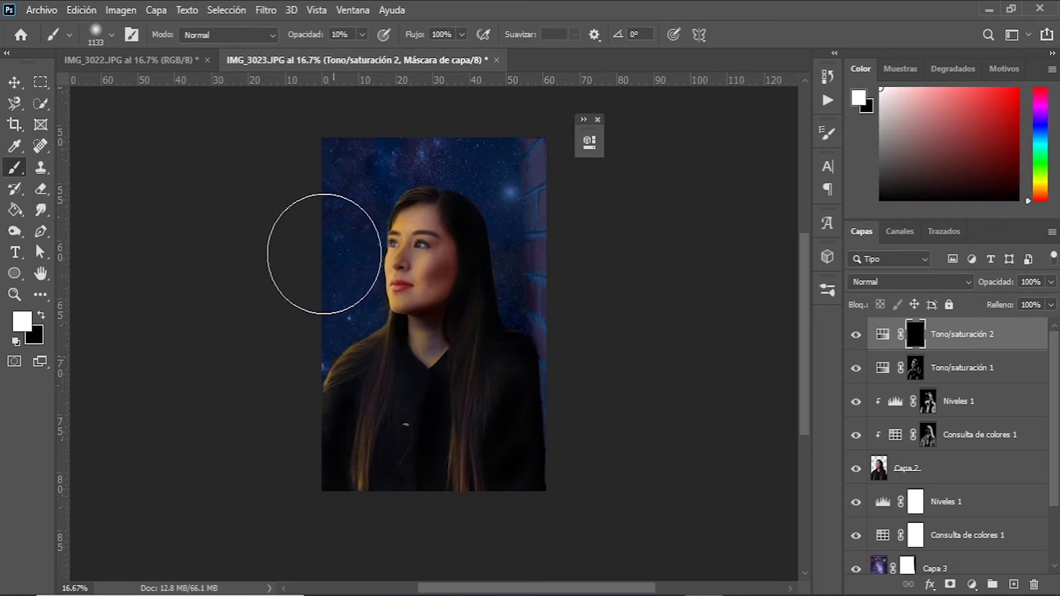
pyautogui.hotkey('ctrl', '-')
pyautogui.doubleClick(882, 334)
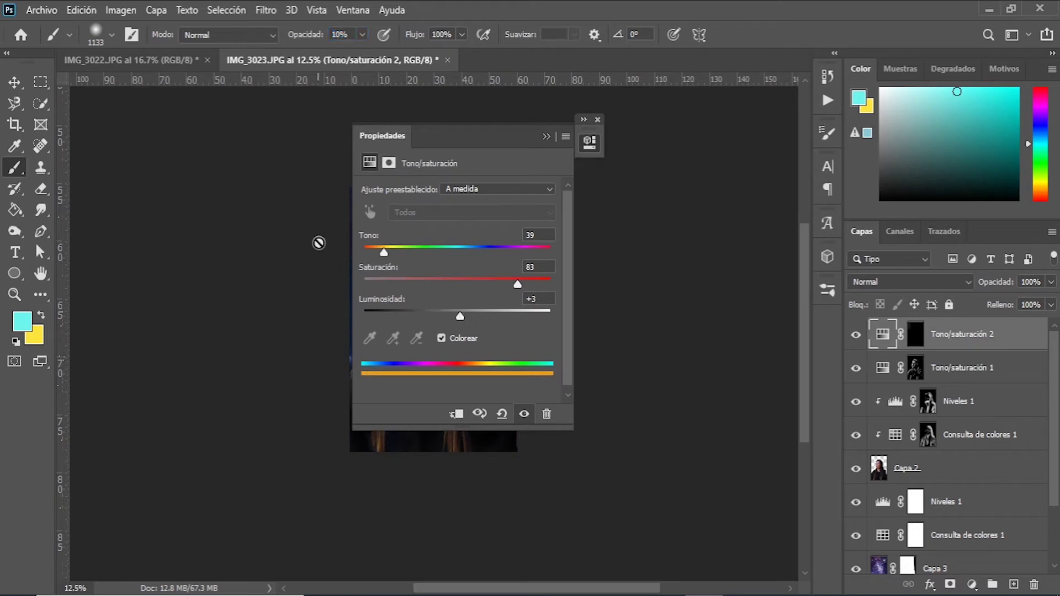
pyautogui.click(914, 336)
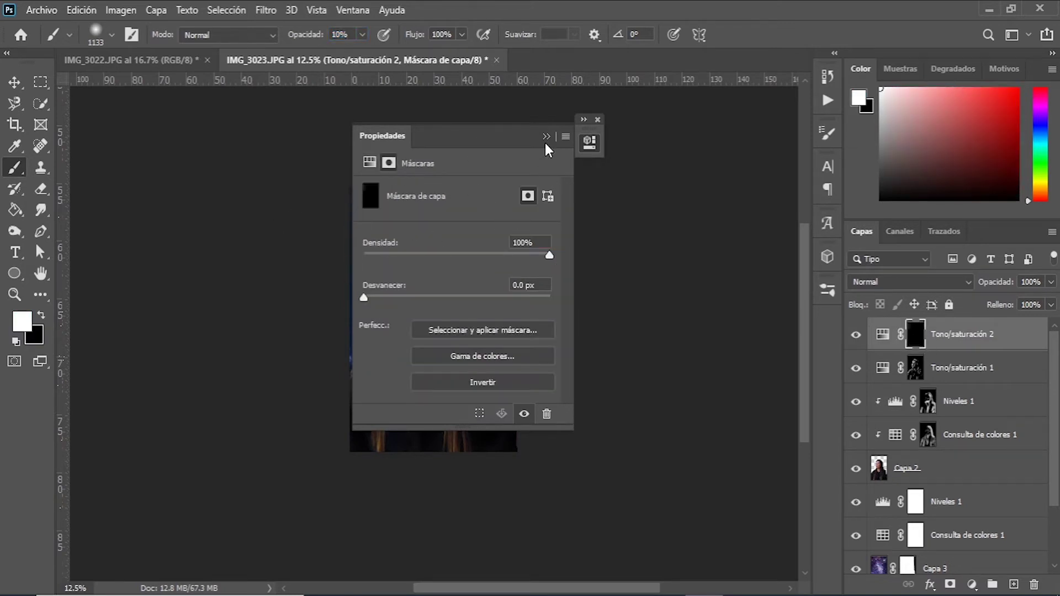
pyautogui.click(546, 137)
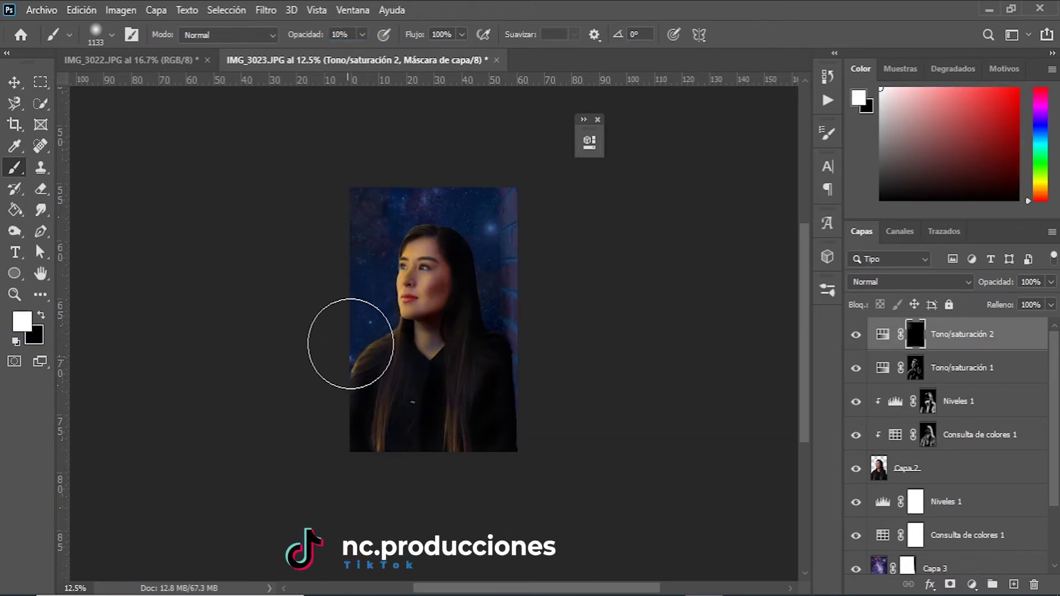
pyautogui.click(882, 334)
pyautogui.press('Delete')
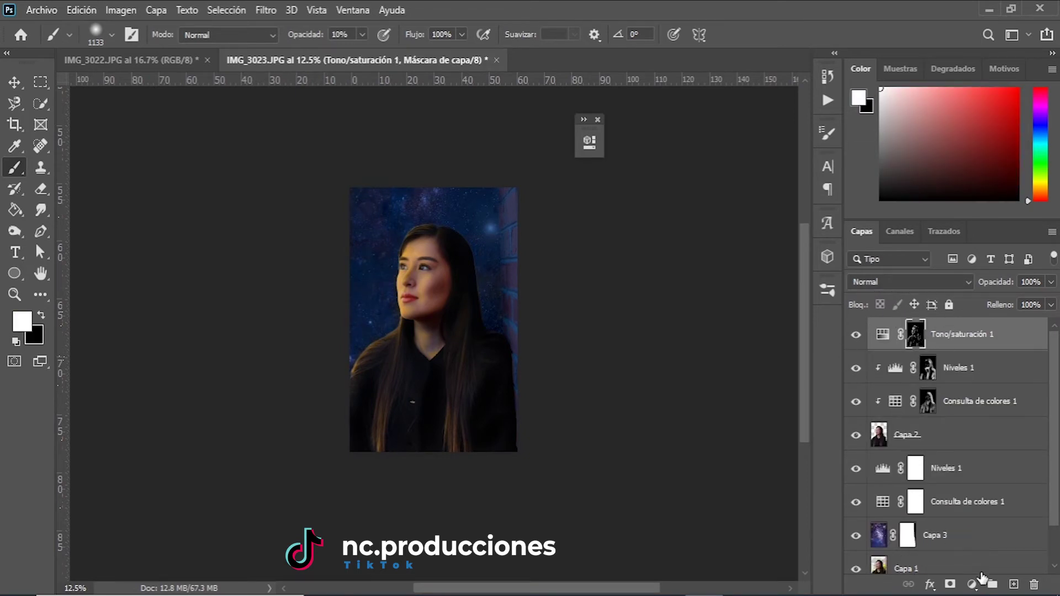
# Step: Paint a soft yellow glow on the upper-left sky of Capa 4 with a 2000 px brush
pyautogui.click(1014, 584)
pyautogui.press('x')
pyautogui.moveTo(355, 213); pyautogui.dragTo(383, 201)
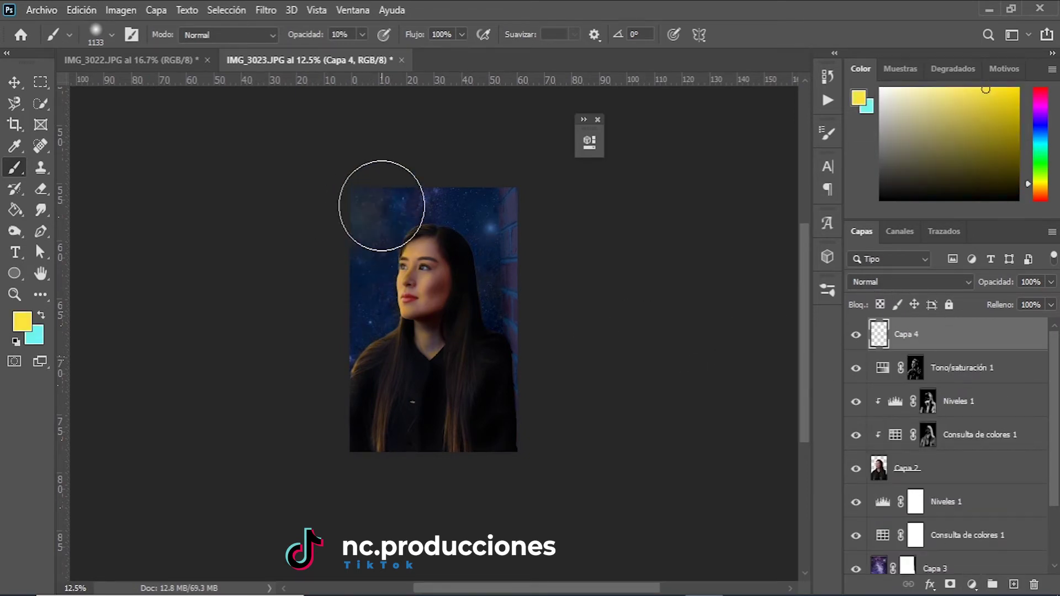
pyautogui.rightClick(384, 290)
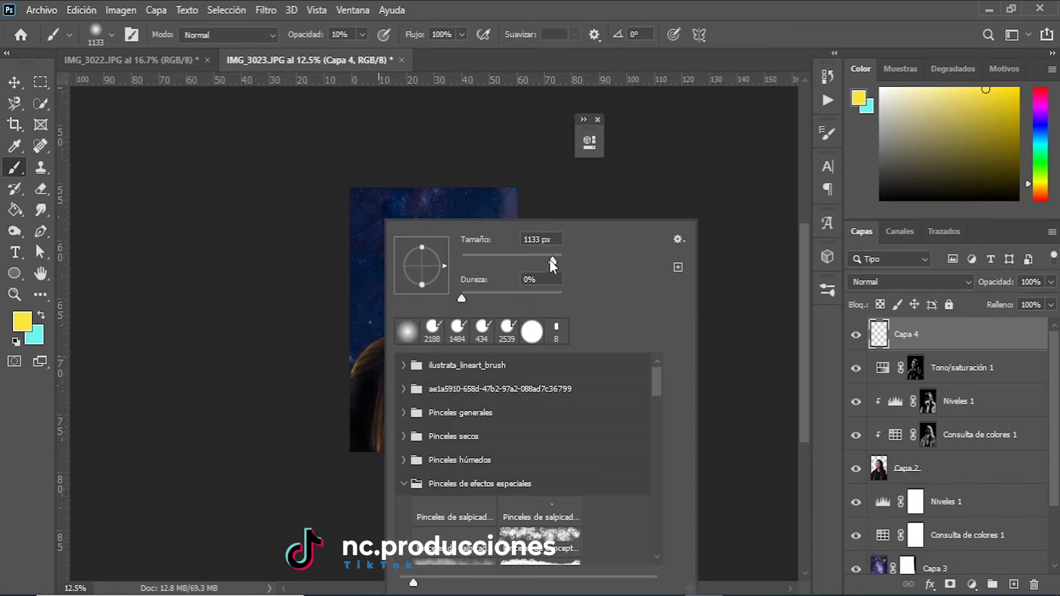
pyautogui.write('2000')
pyautogui.press('Return')
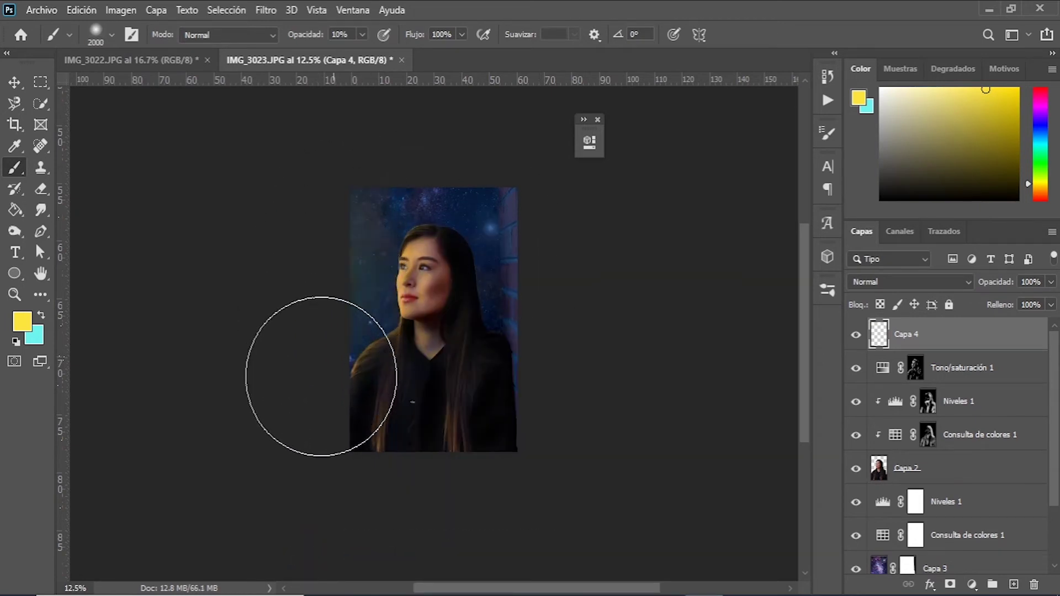
pyautogui.click(355, 191)
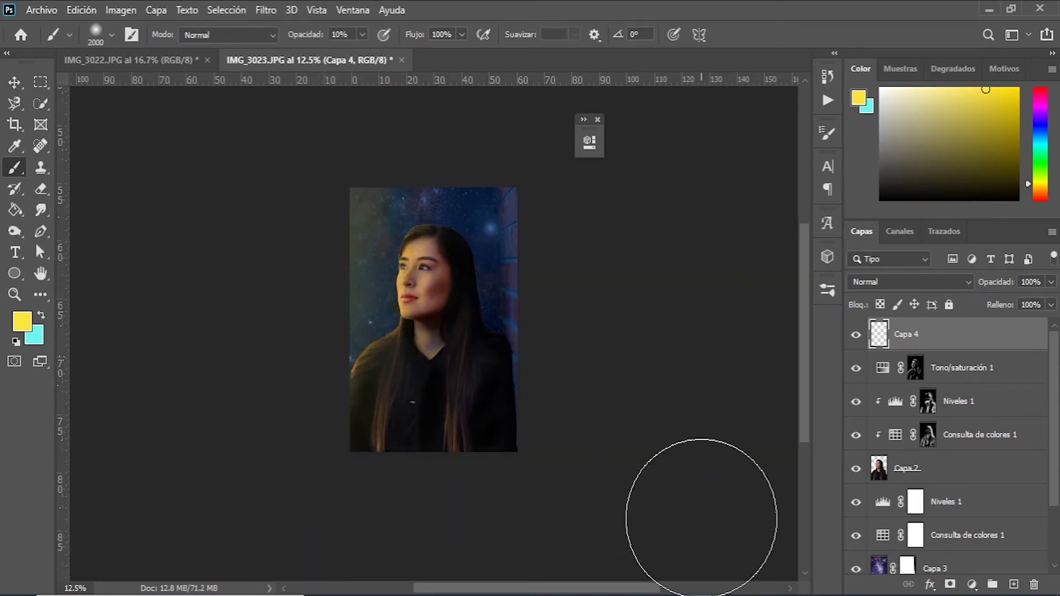
# Step: Fit the photo in view and toggle the light and galaxy layers to compare
pyautogui.hotkey('ctrl', '0')
pyautogui.press('v')
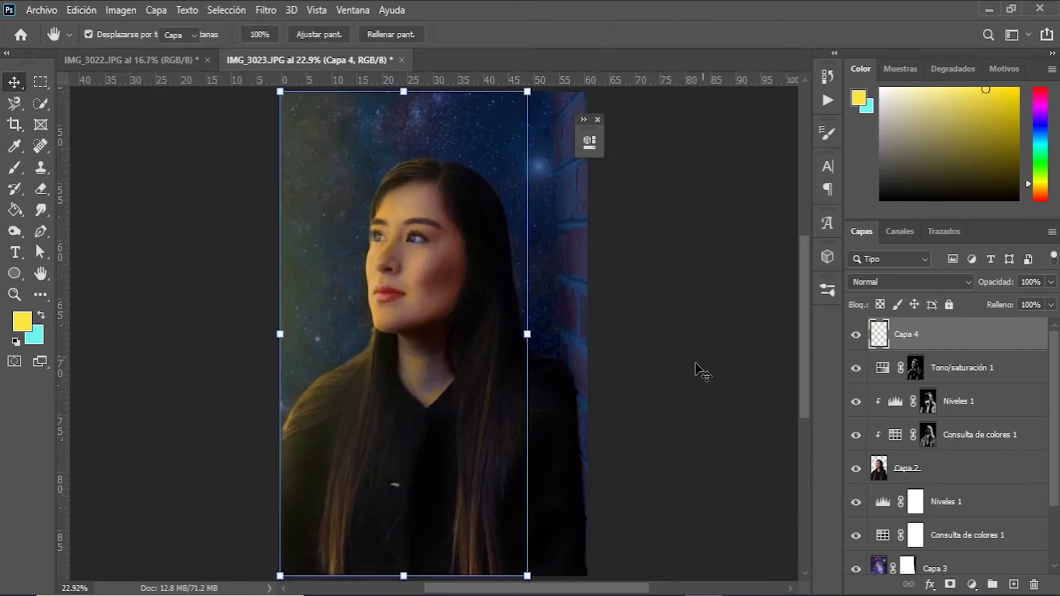
pyautogui.click(738, 386)
pyautogui.click(856, 337)
pyautogui.hotkey('ctrl', '-')
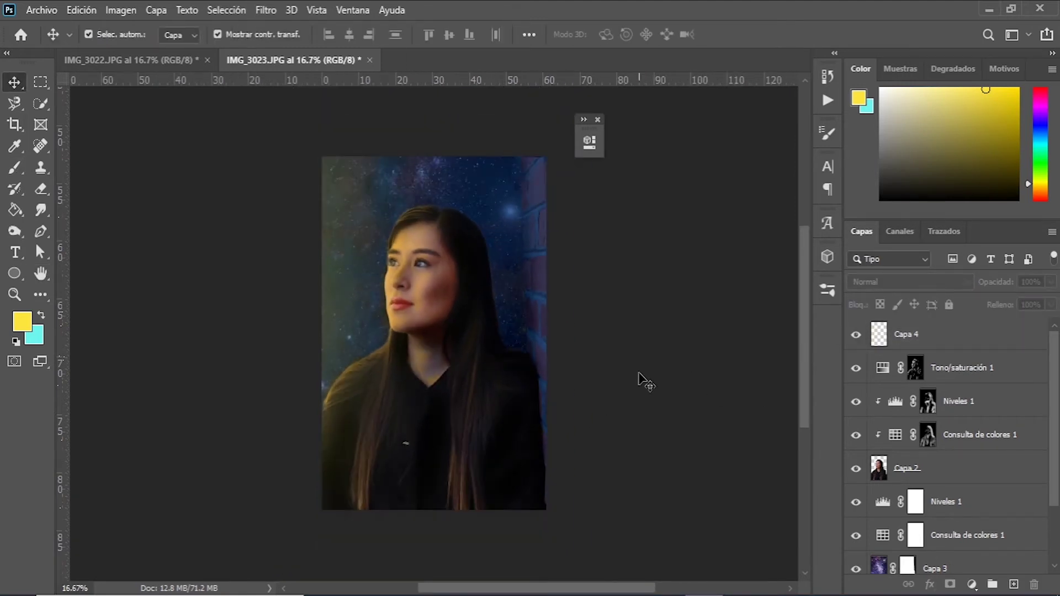
pyautogui.scroll(-2, 958, 468)
pyautogui.click(856, 502)
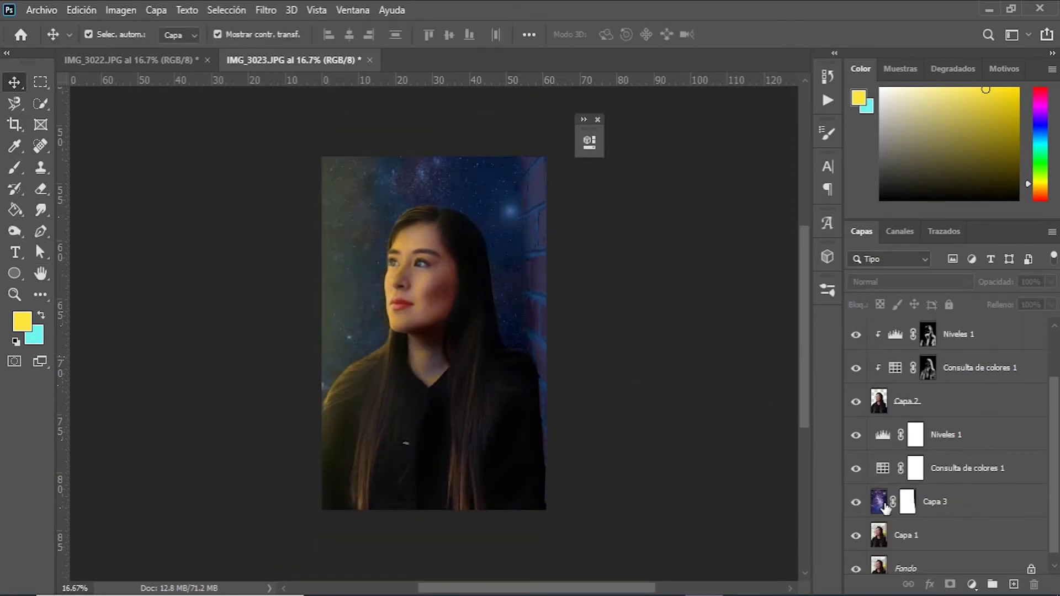
pyautogui.click(885, 503)
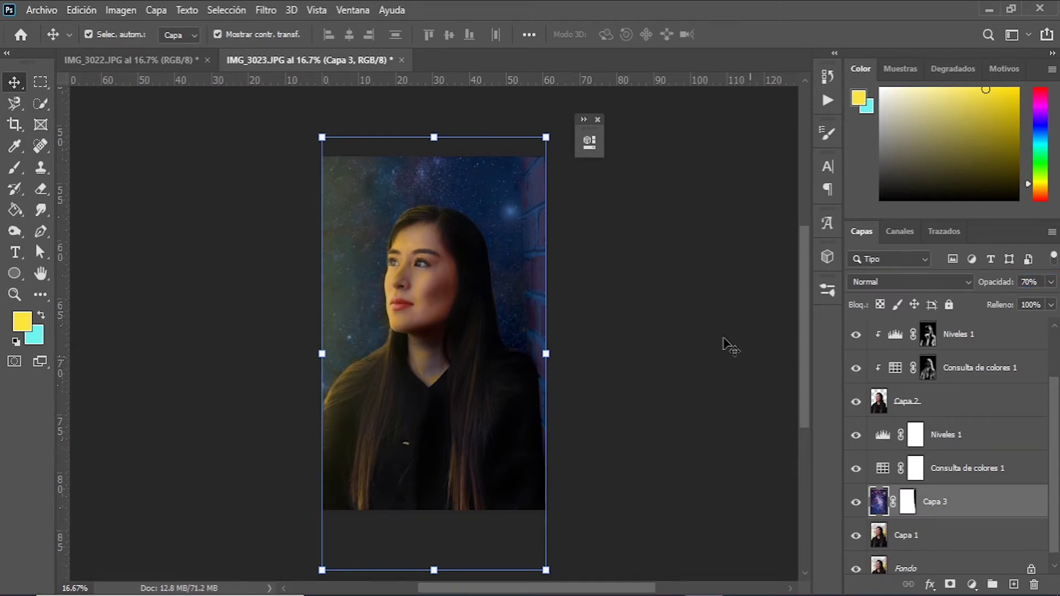
# Step: Lower the Niveles 1 output white to about 236 and collapse its Properties panel
pyautogui.doubleClick(883, 434)
pyautogui.press('d')
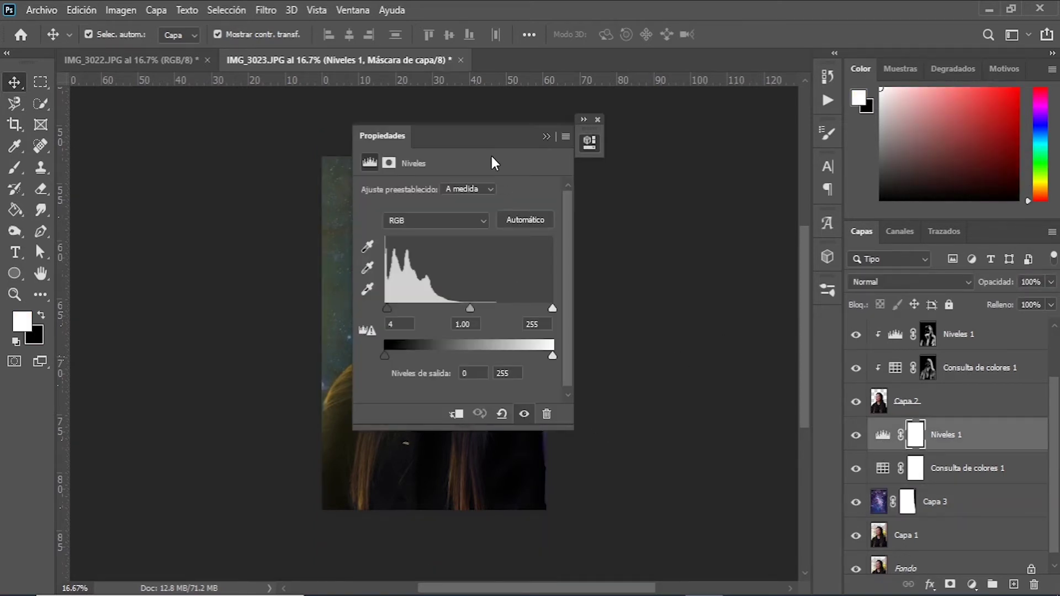
pyautogui.moveTo(483, 136); pyautogui.dragTo(693, 159)
pyautogui.hotkey('ctrl', '0')
pyautogui.press('h')
pyautogui.moveTo(762, 380); pyautogui.dragTo(730, 378)
pyautogui.click(763, 143)
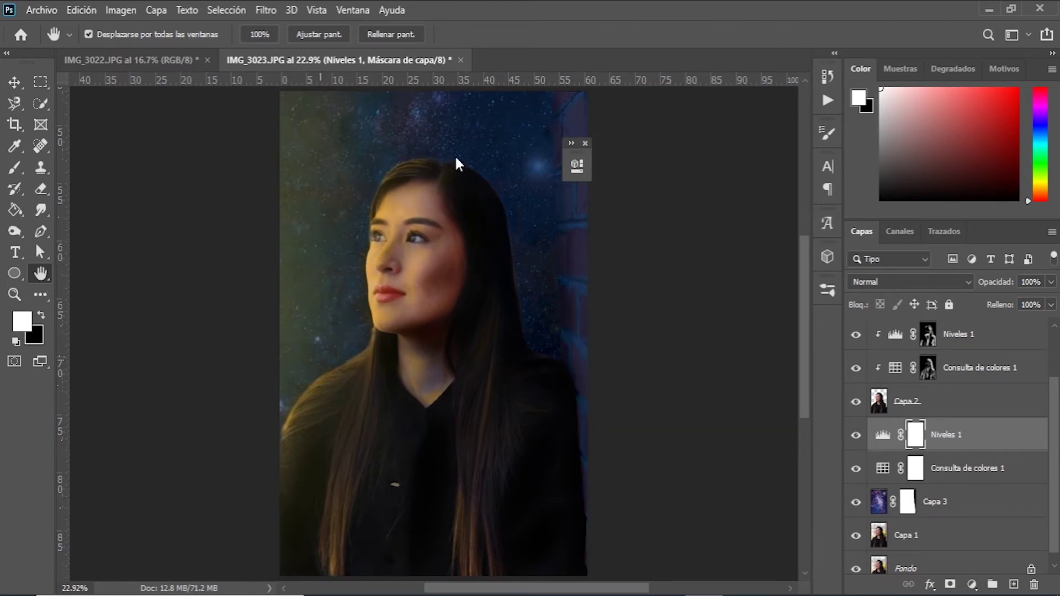
pyautogui.moveTo(574, 143); pyautogui.dragTo(677, 142)
# Step: Add the galaxy image as a new Capa 5 layer over her chin
pyautogui.press('v')
pyautogui.click(647, 344)
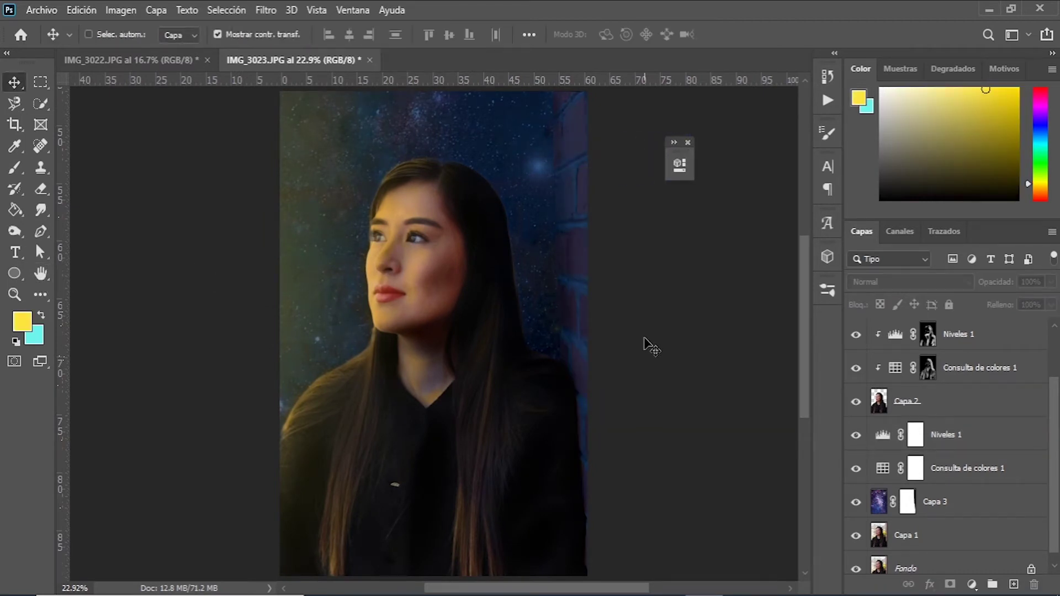
pyautogui.hotkey('ctrl', '-')
pyautogui.hotkey('ctrl', '0')
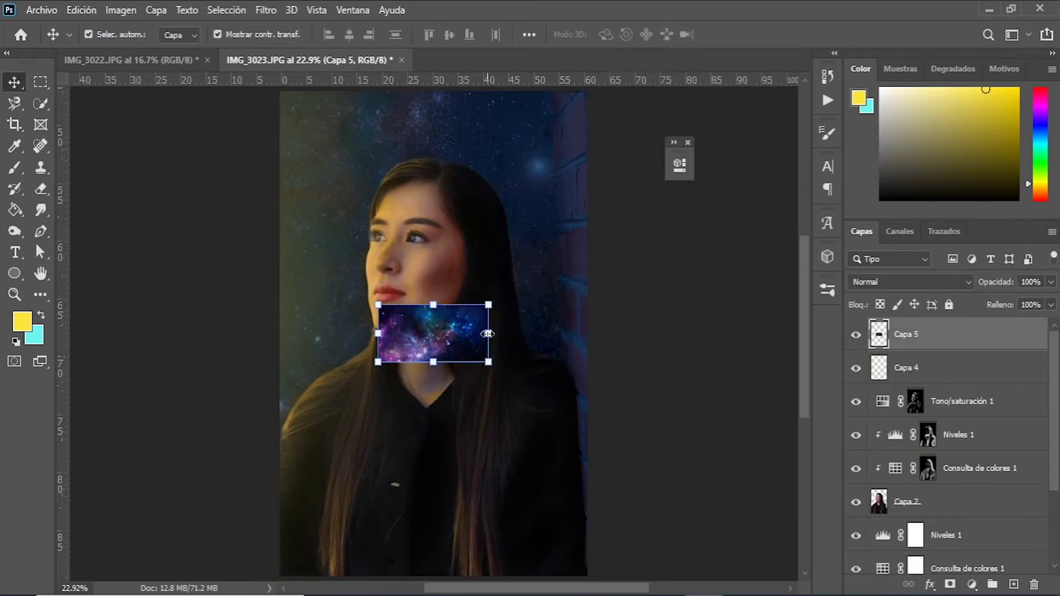
pyautogui.moveTo(487, 334); pyautogui.dragTo(635, 333)
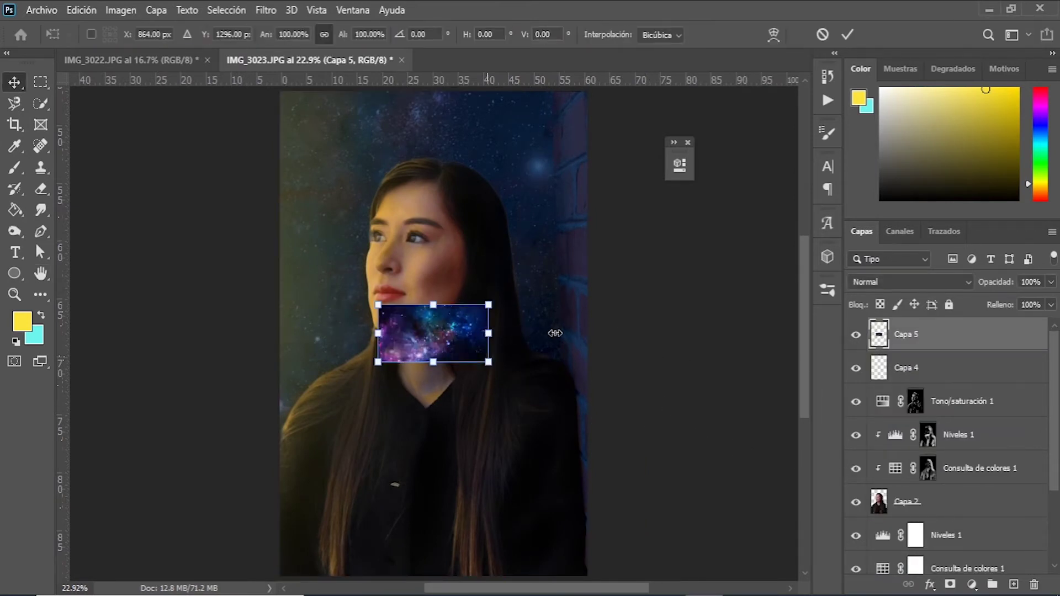
# Step: Scale the galaxy to about 333% over the upper portrait and set it to Aclarar blend mode
pyautogui.moveTo(505, 332); pyautogui.dragTo(417, 218)
pyautogui.moveTo(410, 289); pyautogui.dragTo(410, 343)
pyautogui.moveTo(409, 248); pyautogui.dragTo(425, 252)
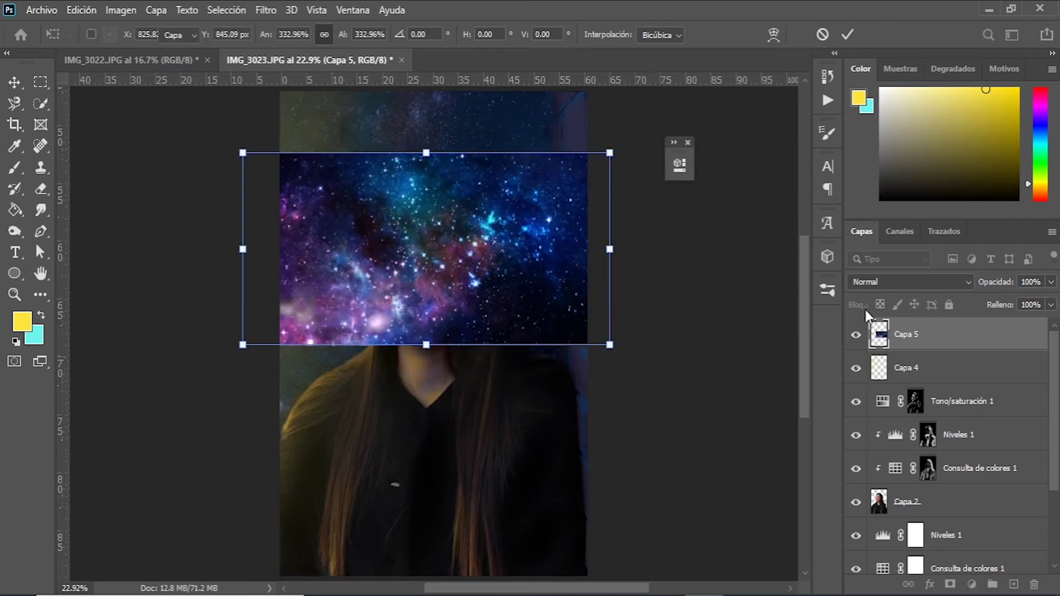
pyautogui.press('Return')
pyautogui.click(925, 284)
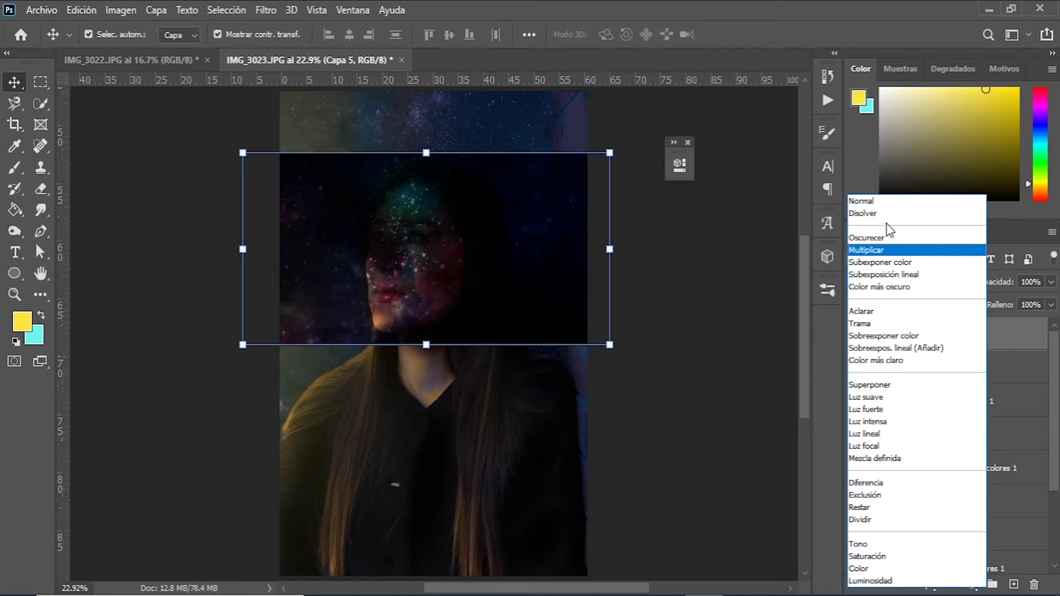
pyautogui.click(883, 311)
# Step: Add a layer mask to the galaxy layer and invert it to black
pyautogui.click(754, 460)
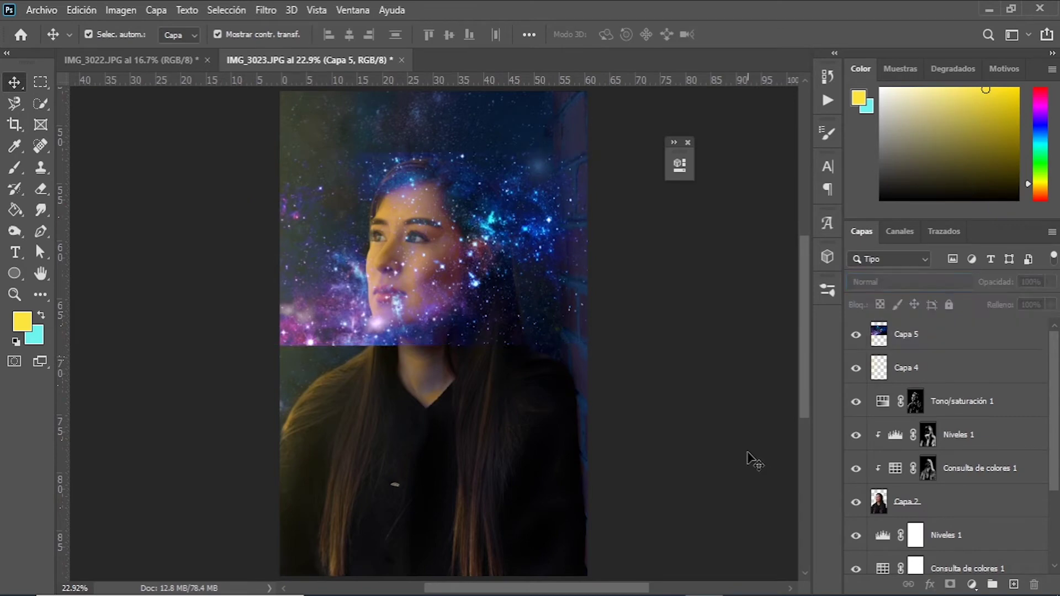
pyautogui.click(908, 340)
pyautogui.press('b')
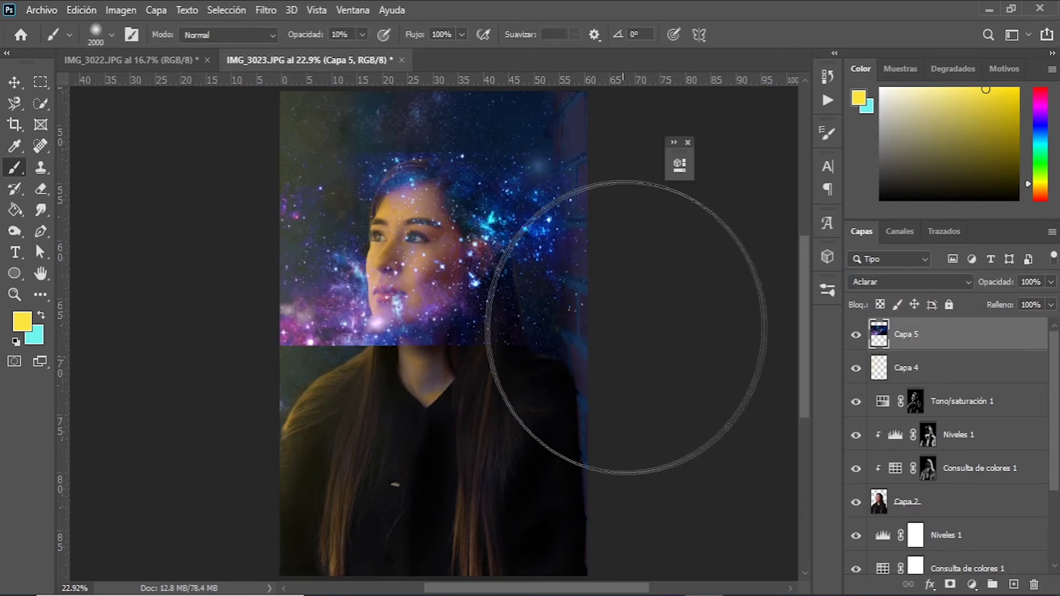
pyautogui.click(950, 585)
pyautogui.hotkey('ctrl', 'i')
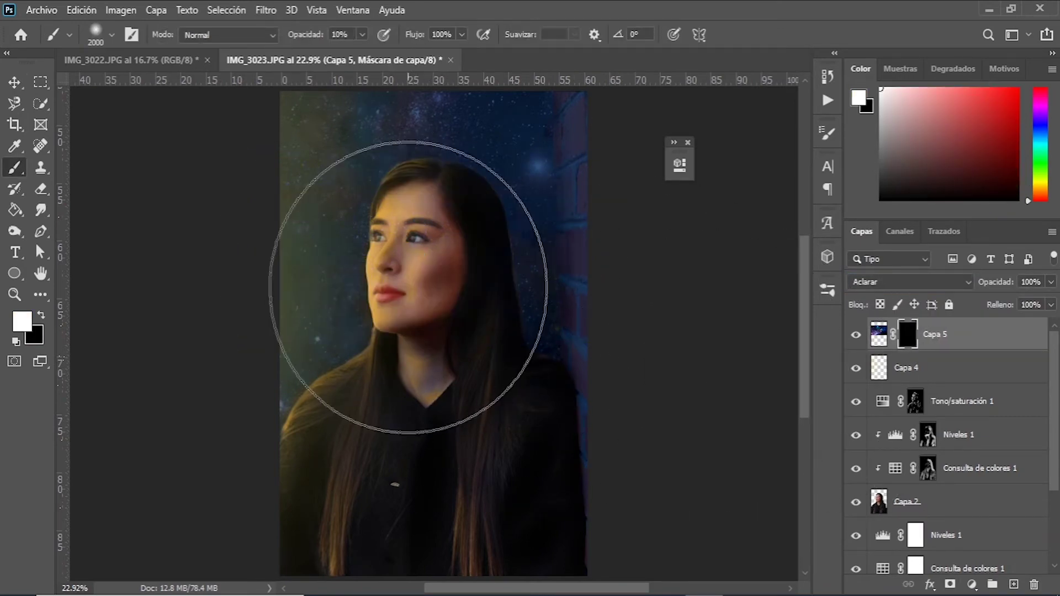
pyautogui.rightClick(583, 262)
pyautogui.click(414, 244)
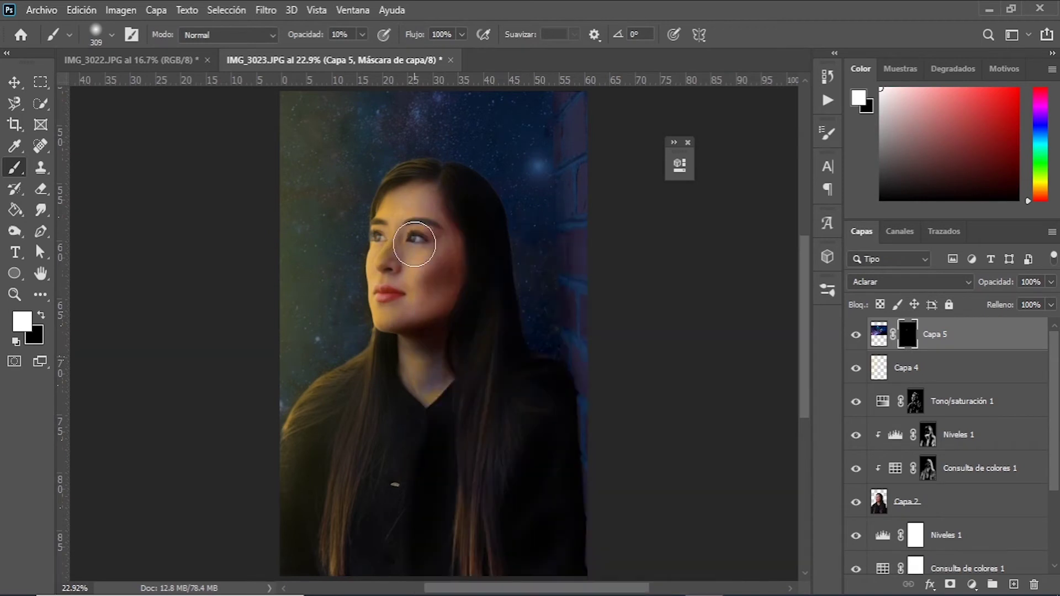
# Step: Paint faintly across the eyes with a 497 px brush, then invert the mask to reveal the galaxy
pyautogui.press('x')
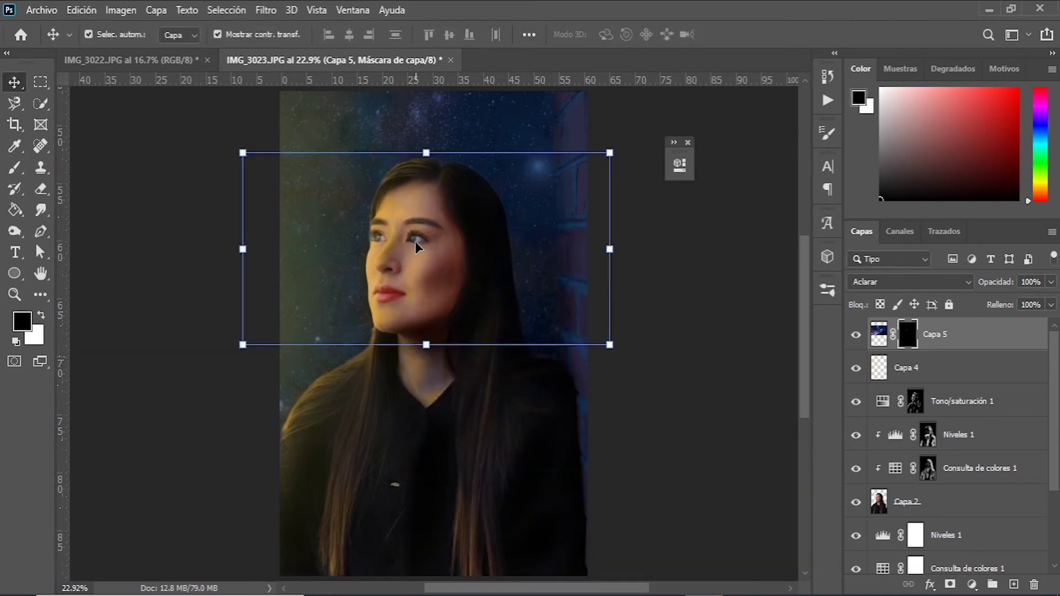
pyautogui.press('x')
pyautogui.moveTo(415, 242); pyautogui.dragTo(376, 237)
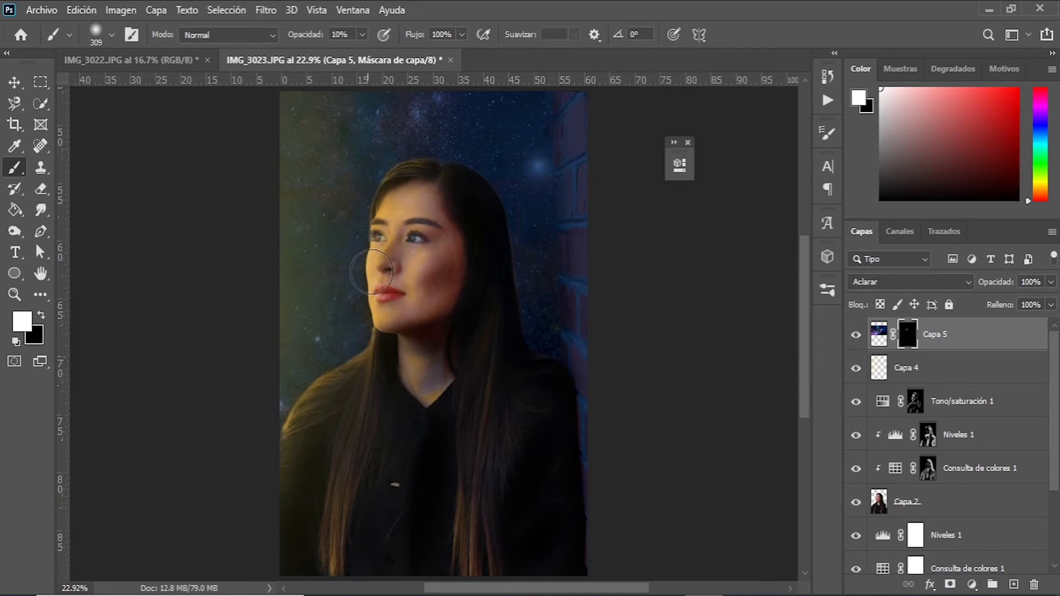
pyautogui.rightClick(488, 203)
pyautogui.press('Return')
pyautogui.hotkey('ctrl', 'i')
# Step: Rotate the galaxy about -146° and shrink it slightly
pyautogui.hotkey('ctrl', 't')
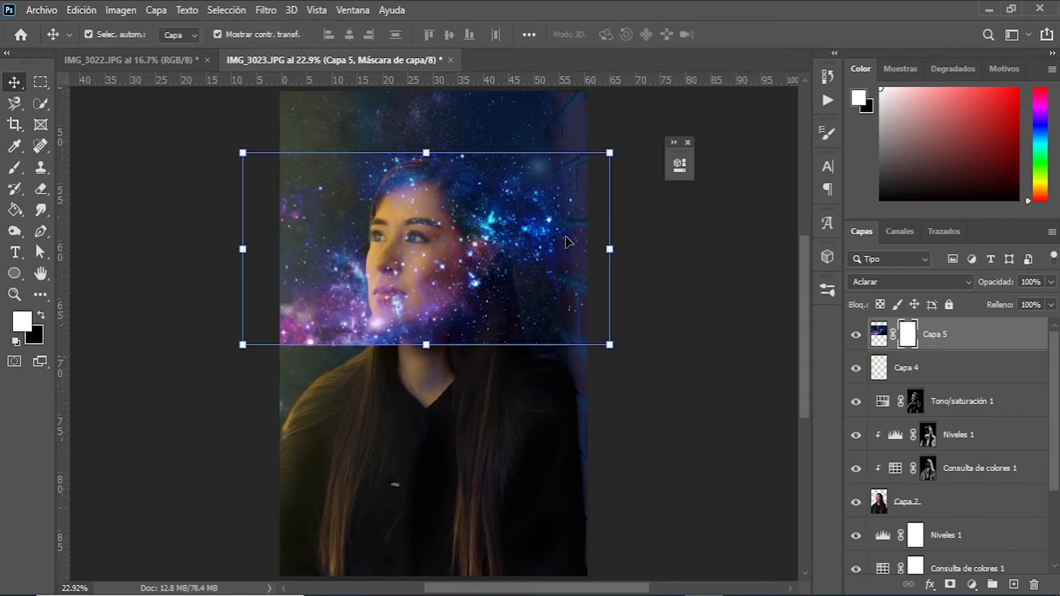
pyautogui.moveTo(509, 183); pyautogui.dragTo(323, 254)
pyautogui.moveTo(628, 273)
pyautogui.mouseDown()
pyautogui.moveTo(591, 265)
pyautogui.moveTo(578, 331)
pyautogui.mouseUp()
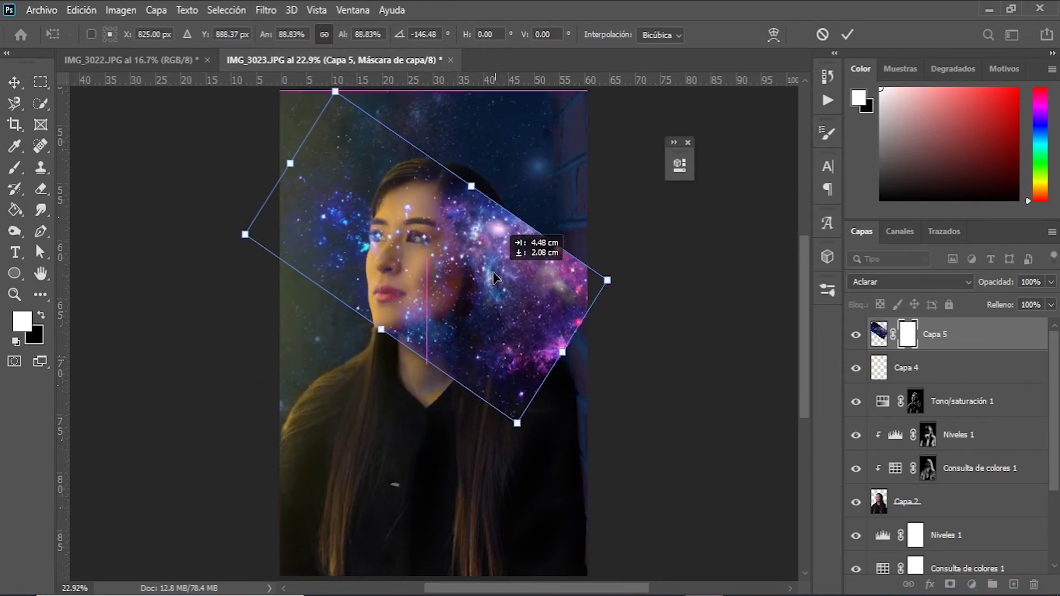
pyautogui.press('Return')
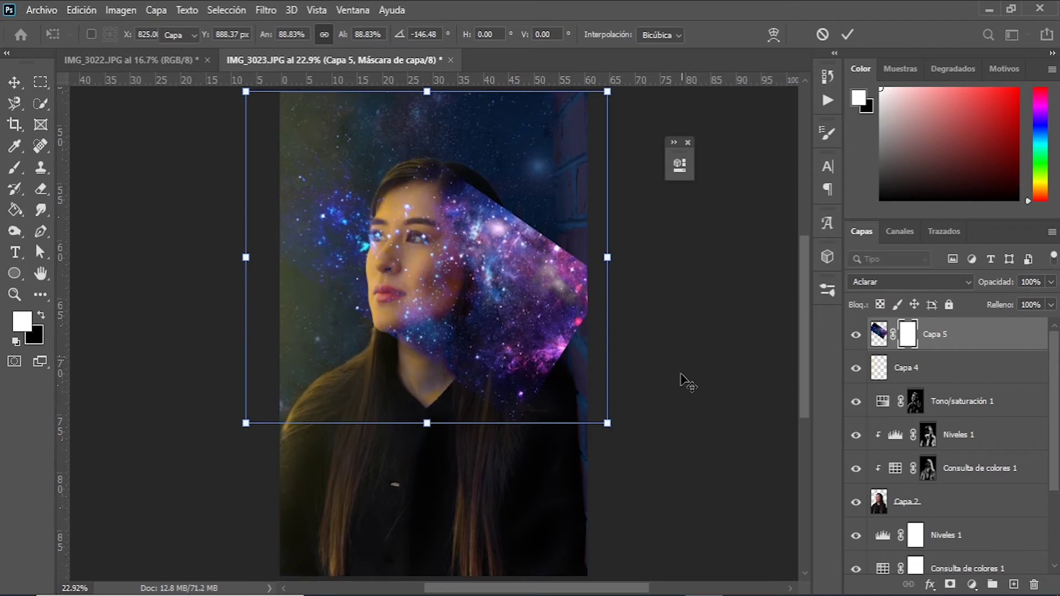
# Step: Duplicate the galaxy as Capa 5 copia and shift the copy up and left
pyautogui.hotkey('ctrl', 'j')
pyautogui.moveTo(527, 285); pyautogui.dragTo(466, 243)
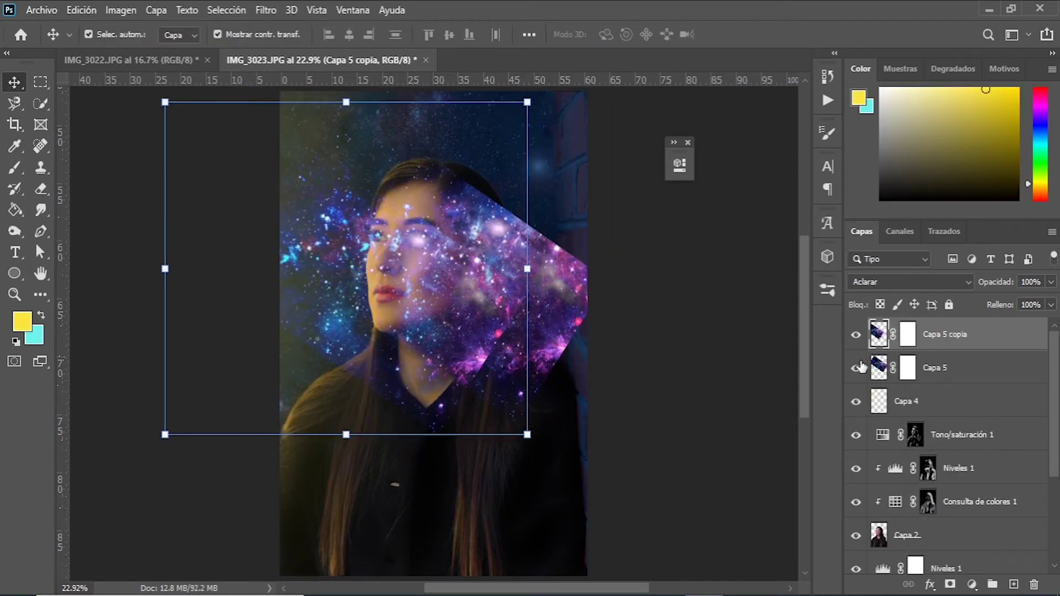
pyautogui.moveTo(561, 298); pyautogui.dragTo(587, 321)
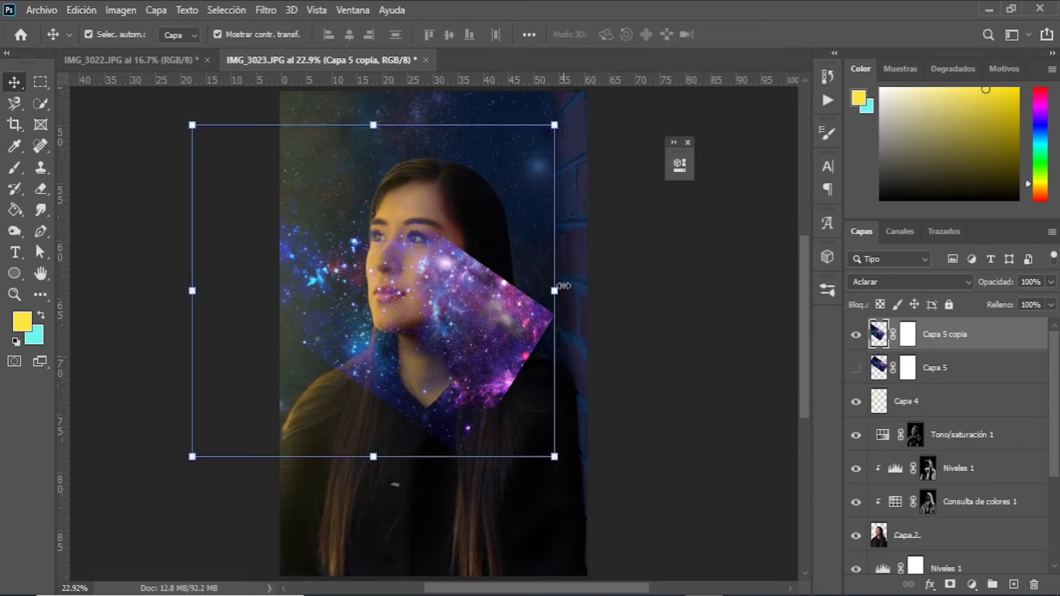
pyautogui.click(501, 208)
pyautogui.moveTo(493, 319)
pyautogui.mouseDown()
pyautogui.moveTo(486, 277)
pyautogui.moveTo(464, 249)
pyautogui.mouseUp()
pyautogui.press('Return')
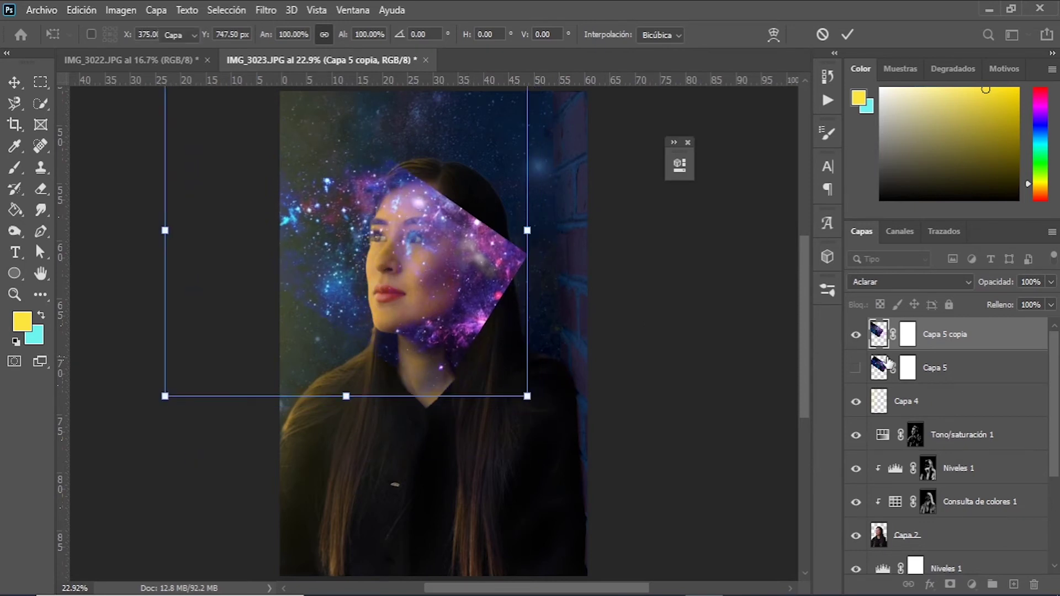
# Step: Invert the masks of Capa 5 copia and Capa 5 to black, hiding both
pyautogui.click(908, 335)
pyautogui.hotkey('ctrl', 'i')
pyautogui.click(908, 368)
pyautogui.click(856, 368)
pyautogui.hotkey('ctrl', 'i')
# Step: Paint galaxy over the left eye and cheek with a 184 px soft brush
pyautogui.press('b')
pyautogui.scroll(2, 367, 236)
pyautogui.scroll(2, 374, 237)
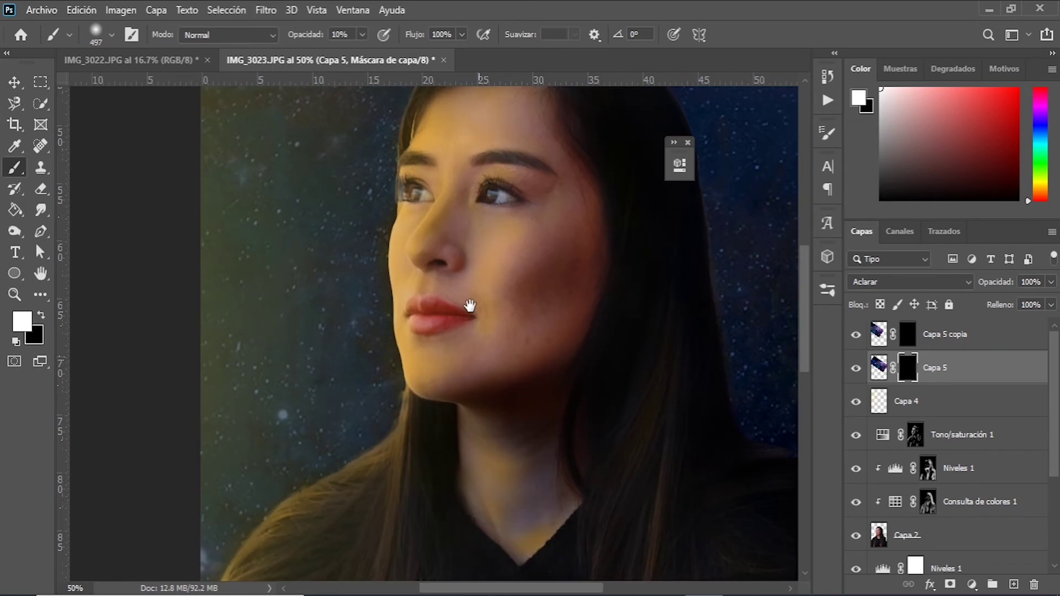
pyautogui.moveTo(626, 266); pyautogui.dragTo(612, 266)
pyautogui.press('Return')
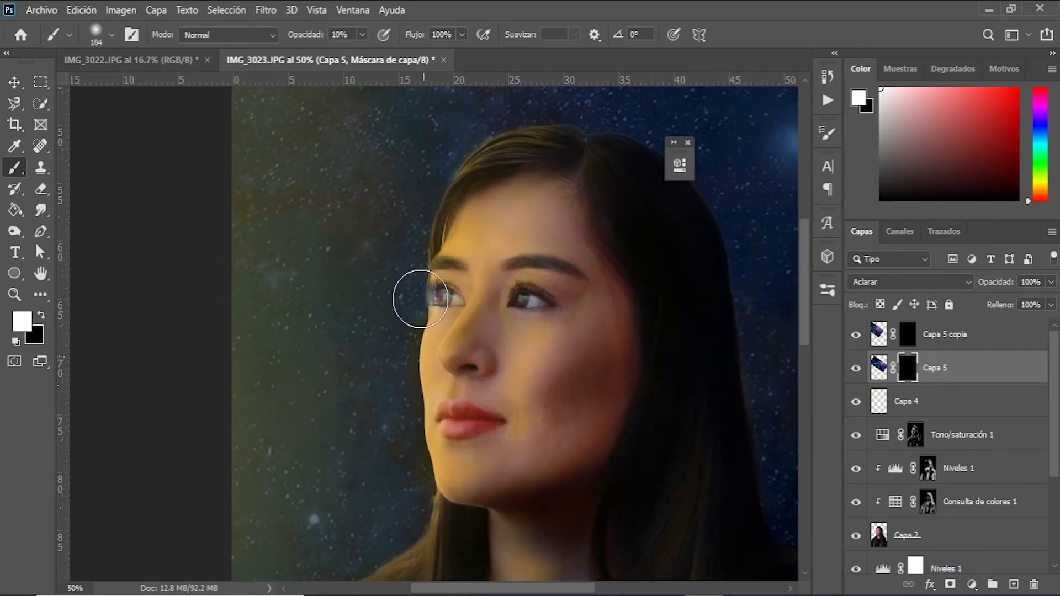
pyautogui.moveTo(401, 278)
pyautogui.mouseDown()
pyautogui.moveTo(433, 296)
pyautogui.moveTo(398, 314)
pyautogui.moveTo(406, 284)
pyautogui.moveTo(451, 295)
pyautogui.mouseUp()
pyautogui.press('x')
pyautogui.rightClick(451, 296)
pyautogui.press('Return')
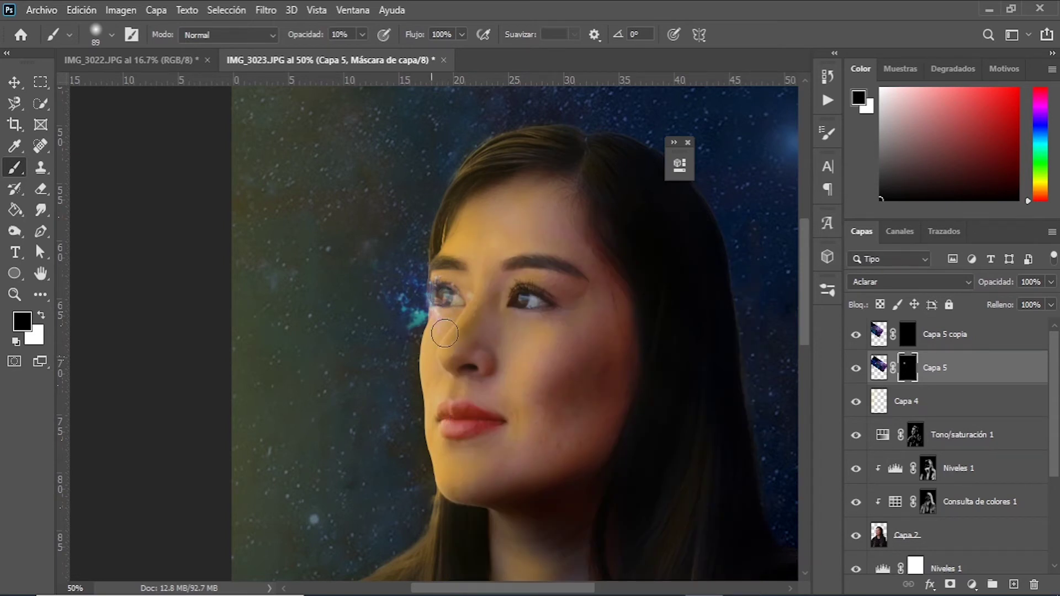
pyautogui.press('x')
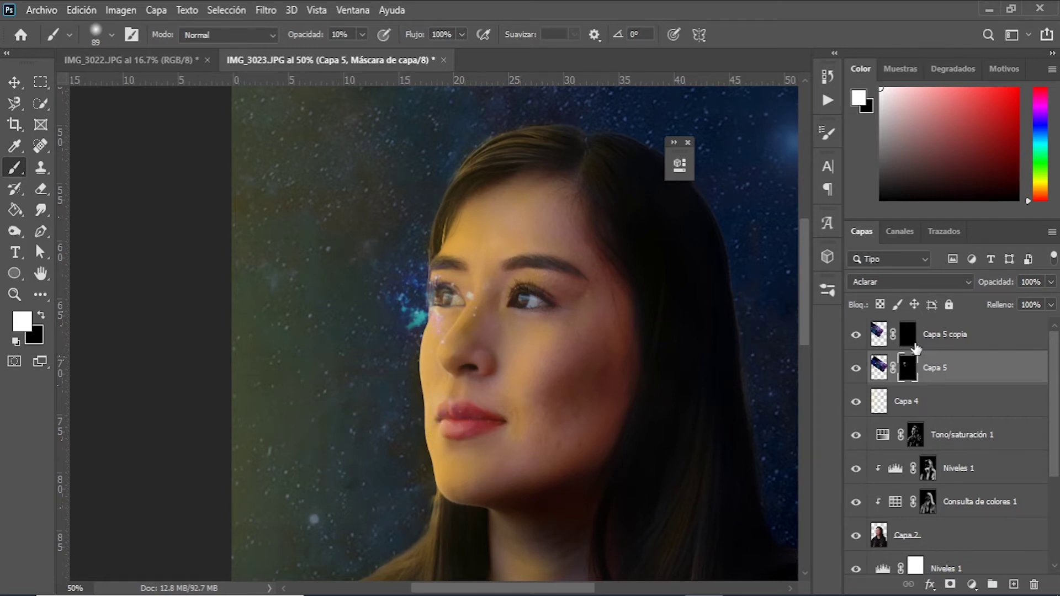
# Step: Set a 263 px brush at 20% opacity on the Capa 5 mask, previewing it without the mask
pyautogui.click(913, 342)
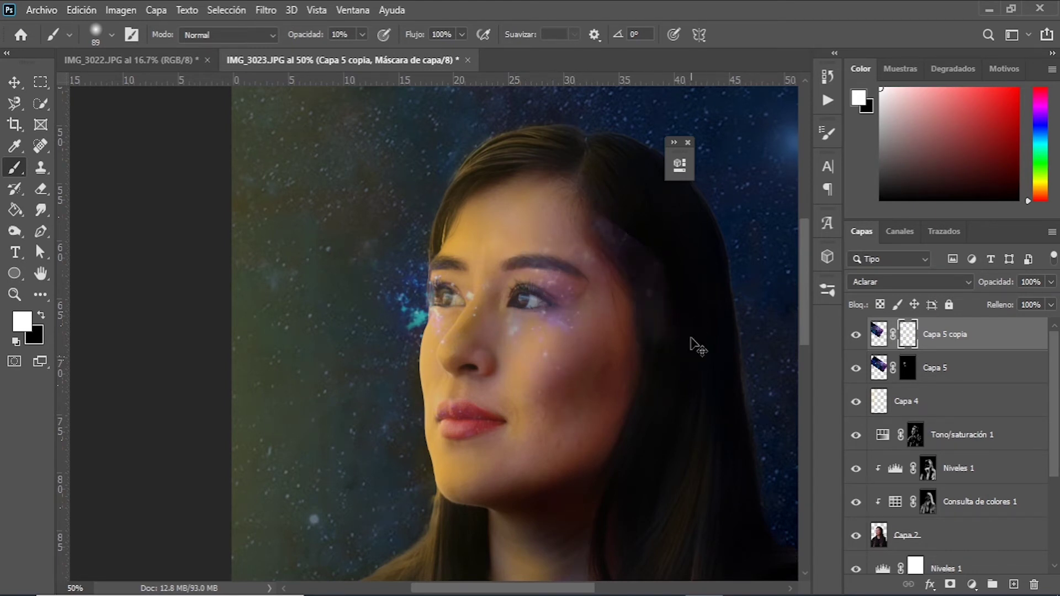
pyautogui.hotkey('ctrl', '-')
pyautogui.hotkey('ctrl', '-')
pyautogui.rightClick(588, 293)
pyautogui.moveTo(635, 259); pyautogui.dragTo(658, 258)
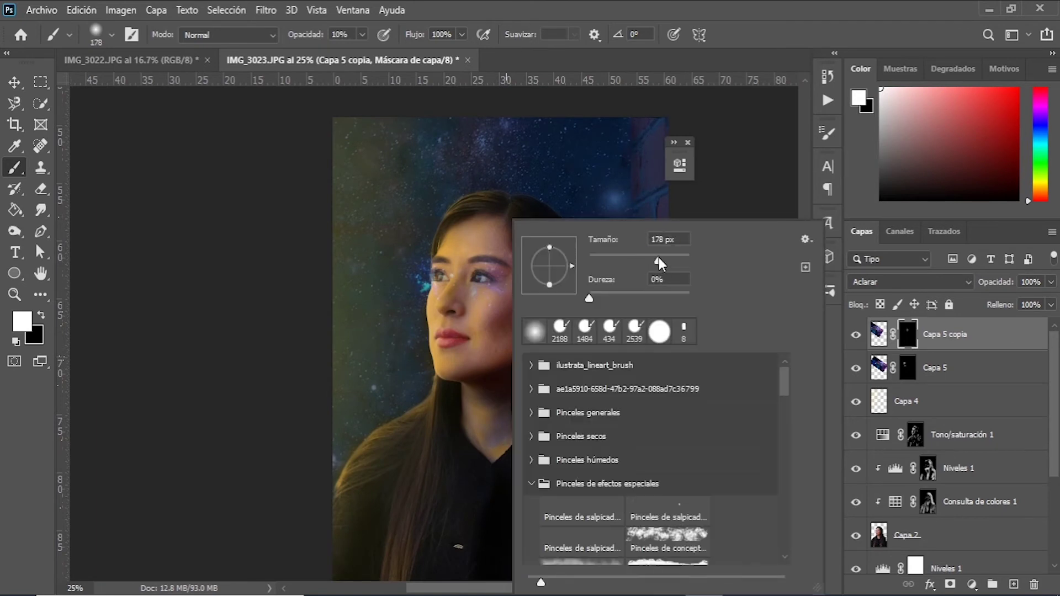
pyautogui.press('Return')
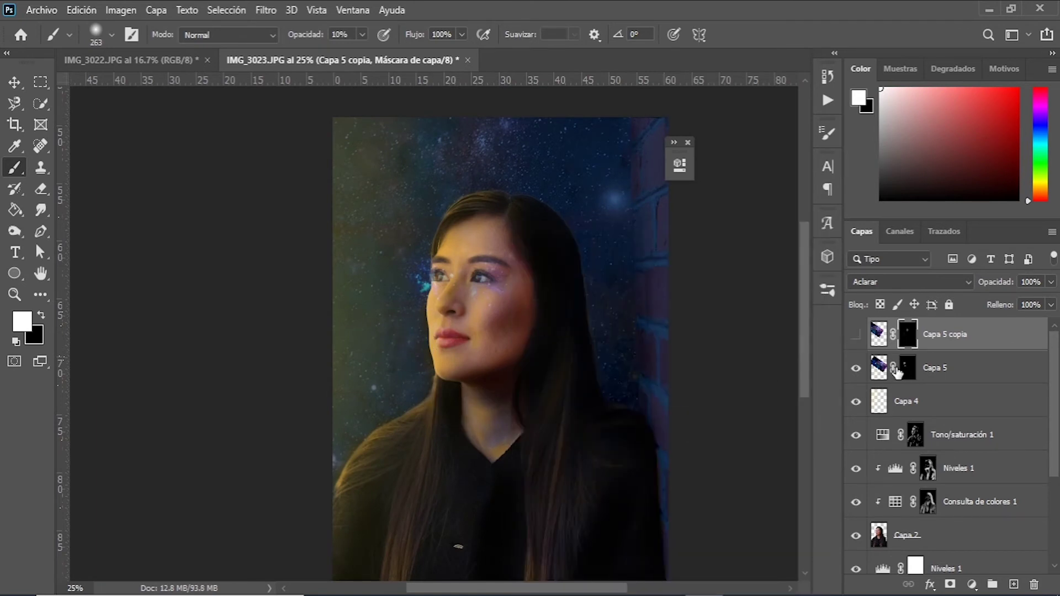
pyautogui.click(906, 369)
pyautogui.press('2')
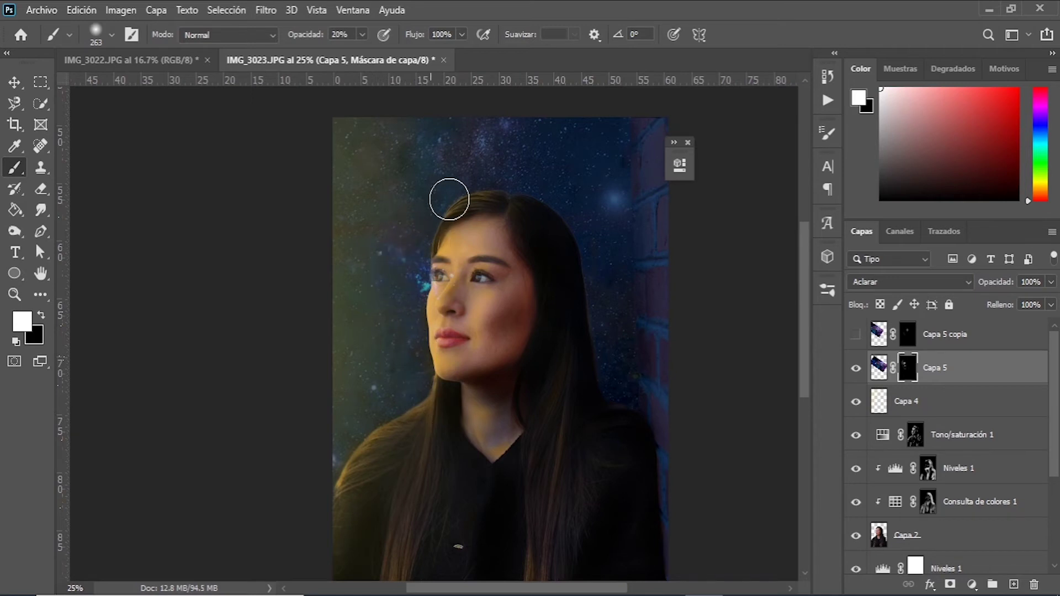
pyautogui.keyDown('shift'); pyautogui.click(906, 379); pyautogui.keyUp('shift')
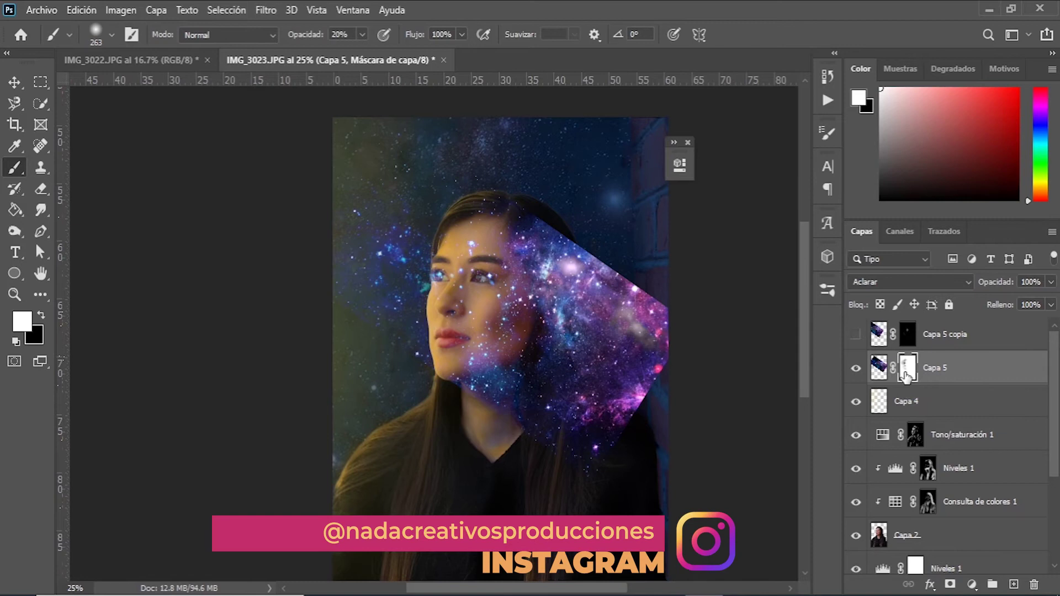
pyautogui.keyDown('shift'); pyautogui.click(905, 378); pyautogui.keyUp('shift')
# Step: On Capa 5's mask, paint galaxy over the right-side hair and hide some beside the face
pyautogui.moveTo(568, 289); pyautogui.dragTo(558, 404)
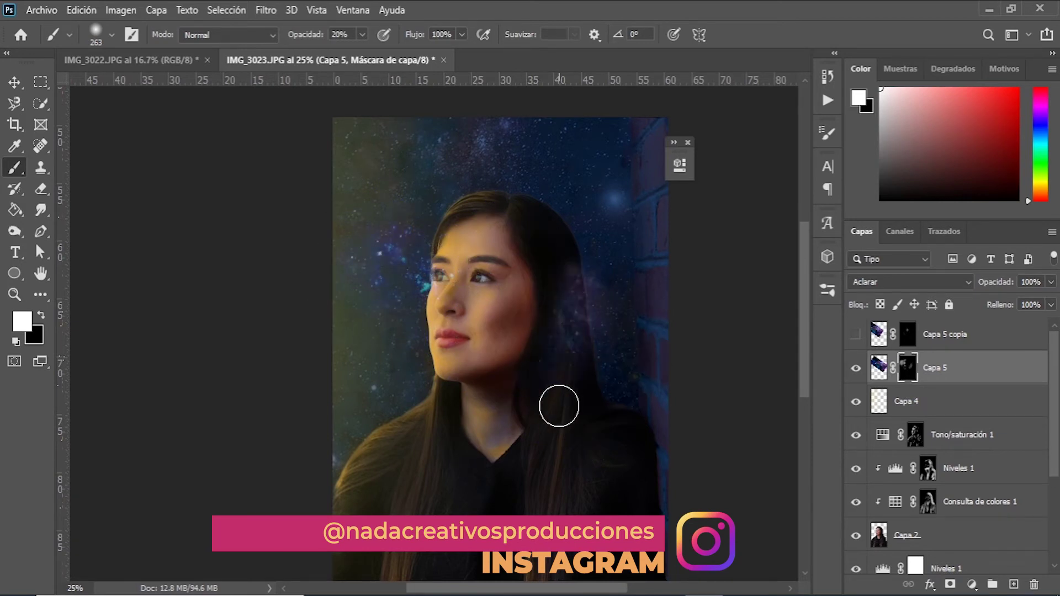
pyautogui.press('x')
pyautogui.moveTo(629, 314); pyautogui.dragTo(602, 303)
pyautogui.press('x')
pyautogui.press('x')
pyautogui.press('x')
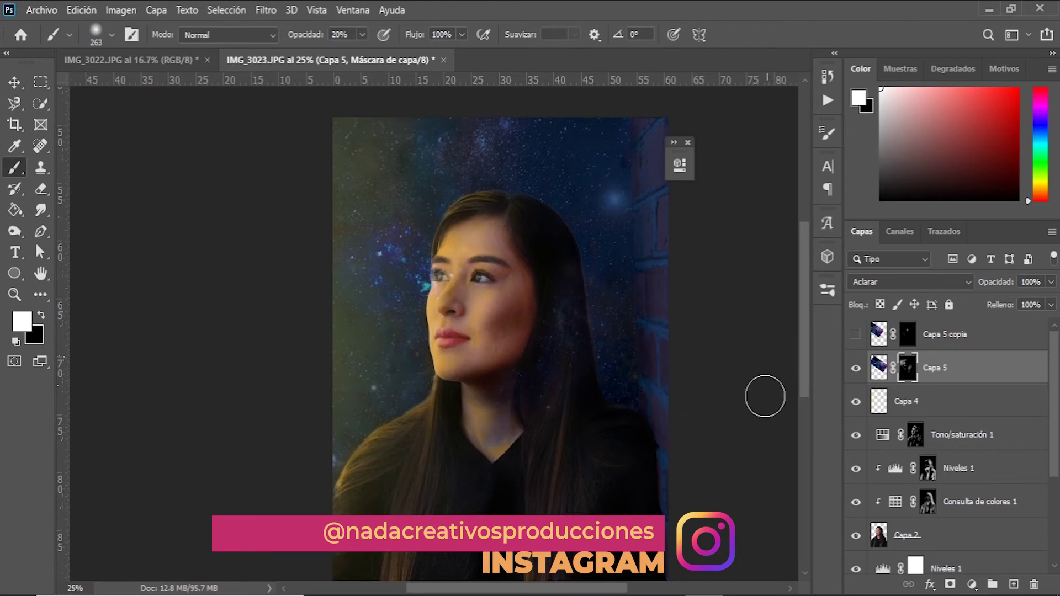
pyautogui.scroll(-1, 740, 403)
# Step: Show Capa 5 copia, paint galaxy near the eye at 10% opacity, then invert its mask
pyautogui.click(856, 334)
pyautogui.click(907, 334)
pyautogui.press('1')
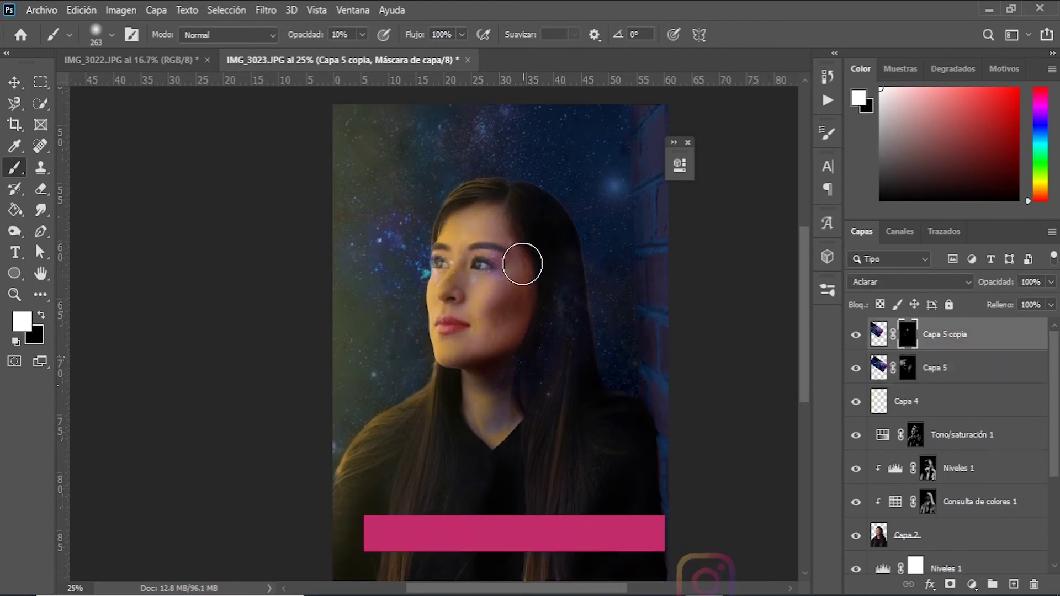
pyautogui.moveTo(522, 260); pyautogui.dragTo(489, 237)
pyautogui.press('x')
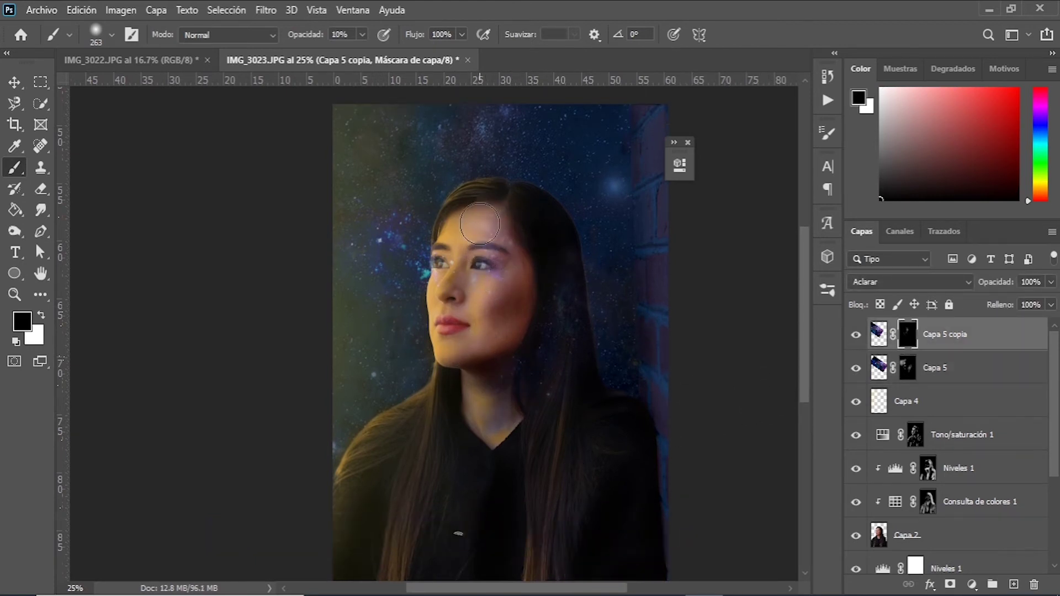
pyautogui.click(908, 367)
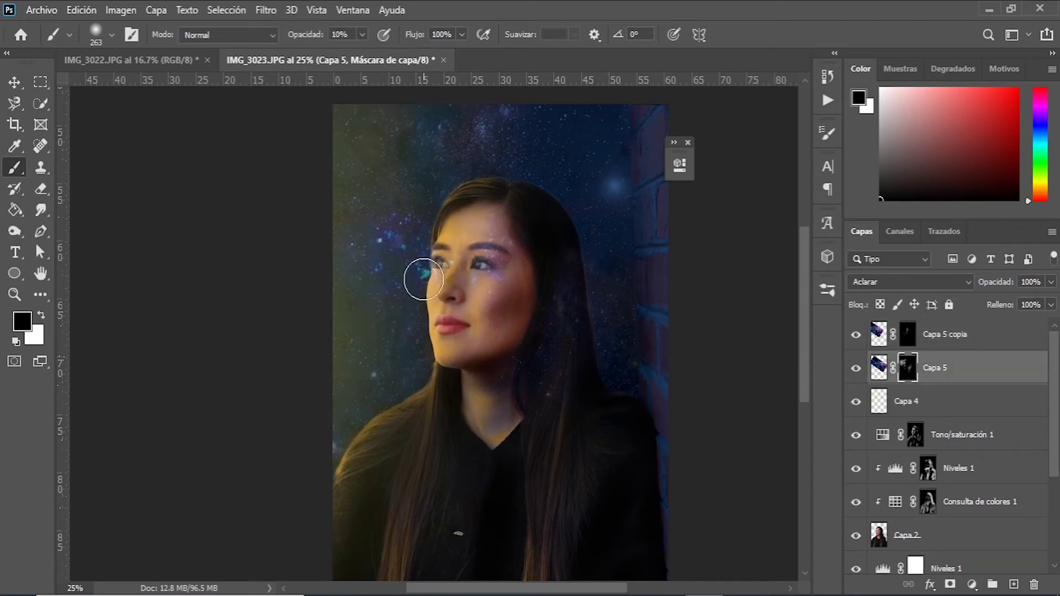
pyautogui.press('x')
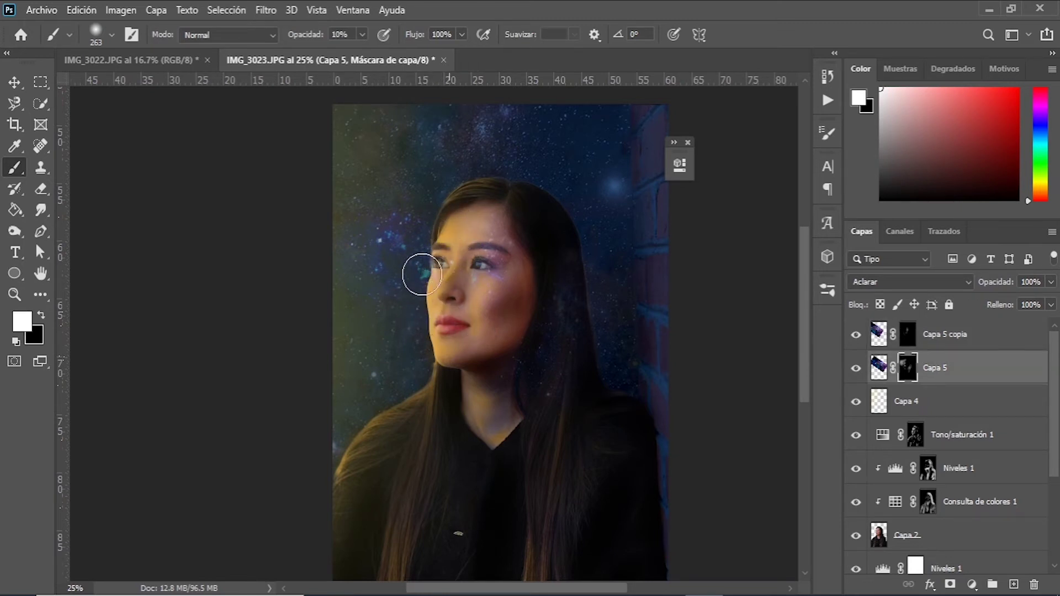
pyautogui.press('x')
pyautogui.press('x')
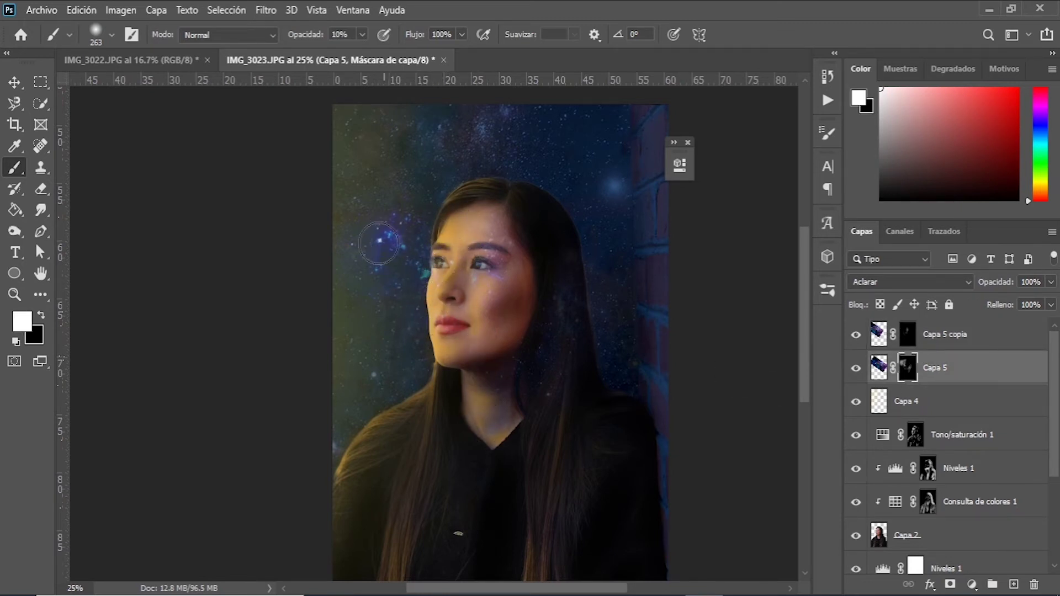
pyautogui.press('x')
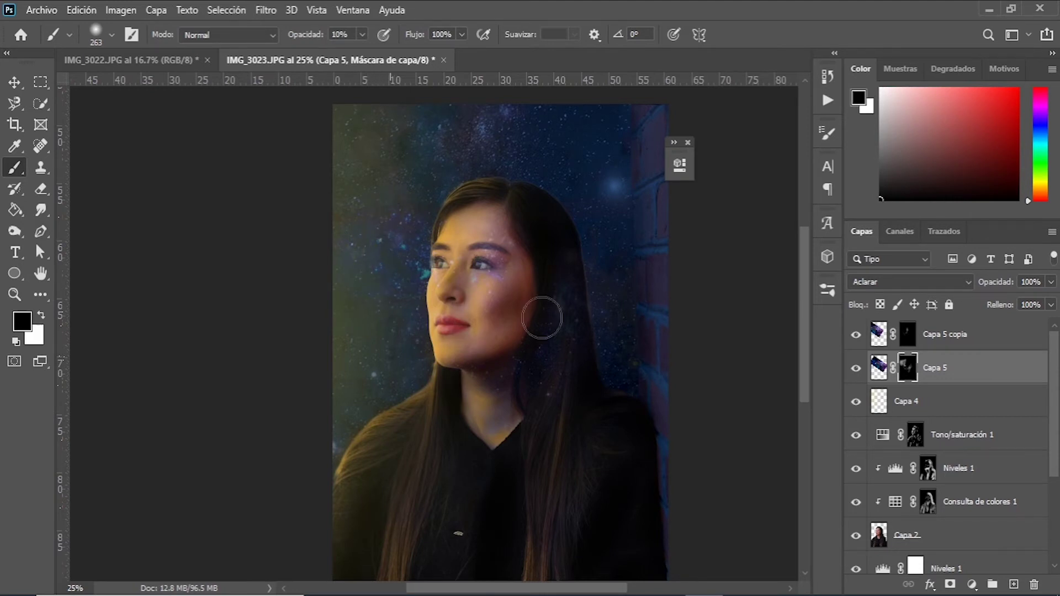
pyautogui.click(896, 337)
pyautogui.hotkey('ctrl', 'i')
pyautogui.hotkey('ctrl', 'i')
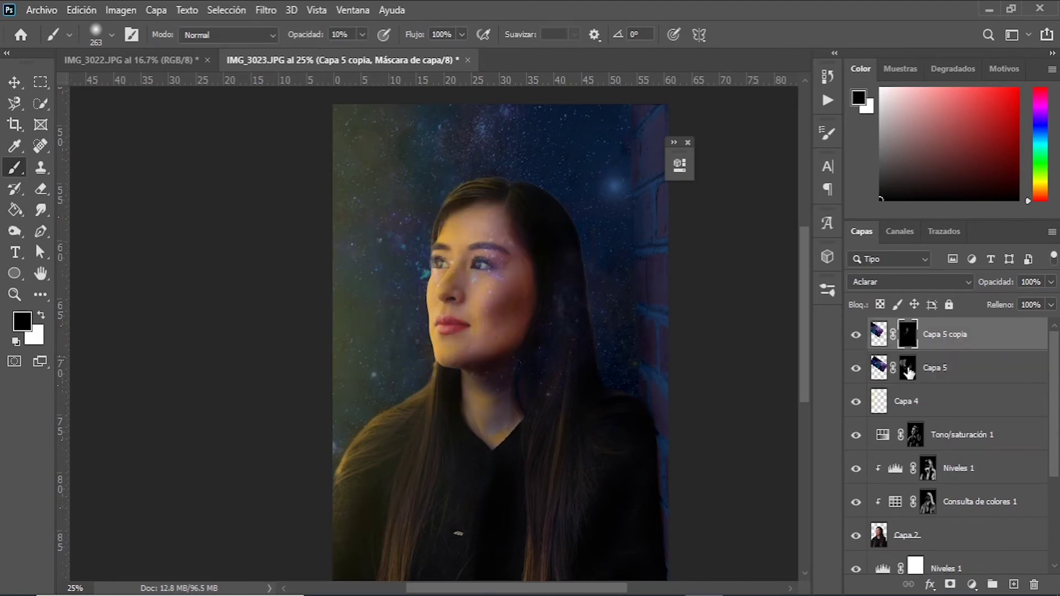
pyautogui.click(908, 369)
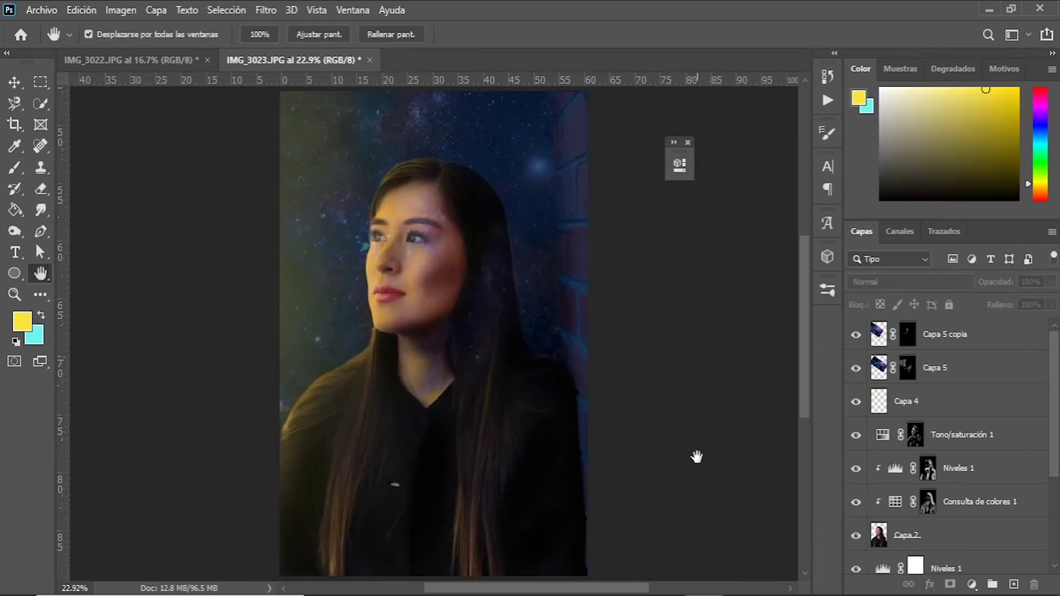
# Step: Select all layers and stamp them into a merged layer, Capa 4 copia
pyautogui.press('v')
pyautogui.click(944, 335)
pyautogui.keyDown('shift'); pyautogui.click(945, 558); pyautogui.keyUp('shift')
pyautogui.hotkey('ctrl', 'j')
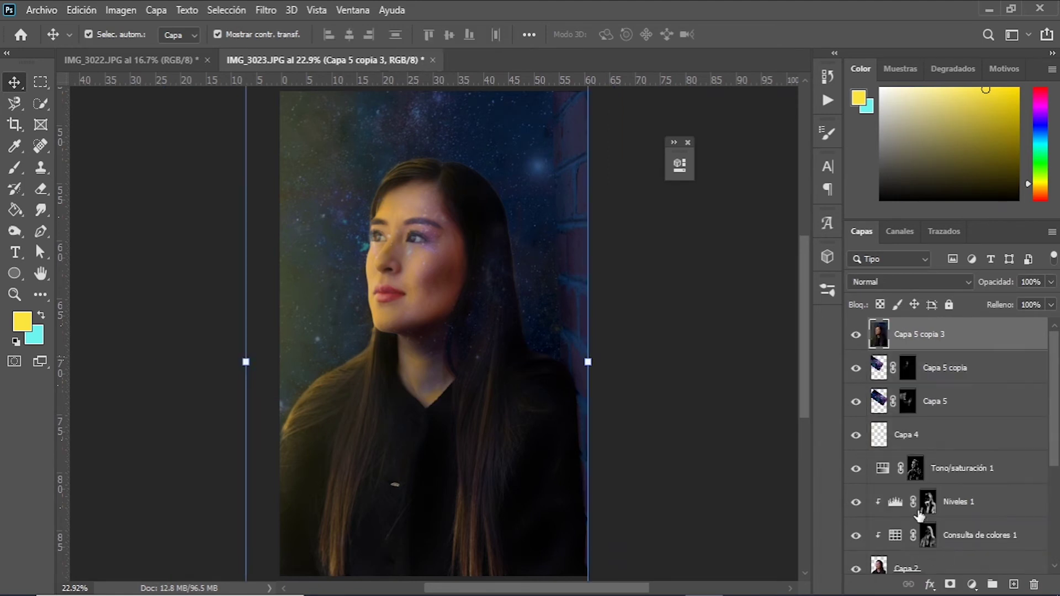
pyautogui.press('h')
# Step: Apply Filtro de Camera Raw and warm the white balance to Temperatura +22
pyautogui.click(274, 14)
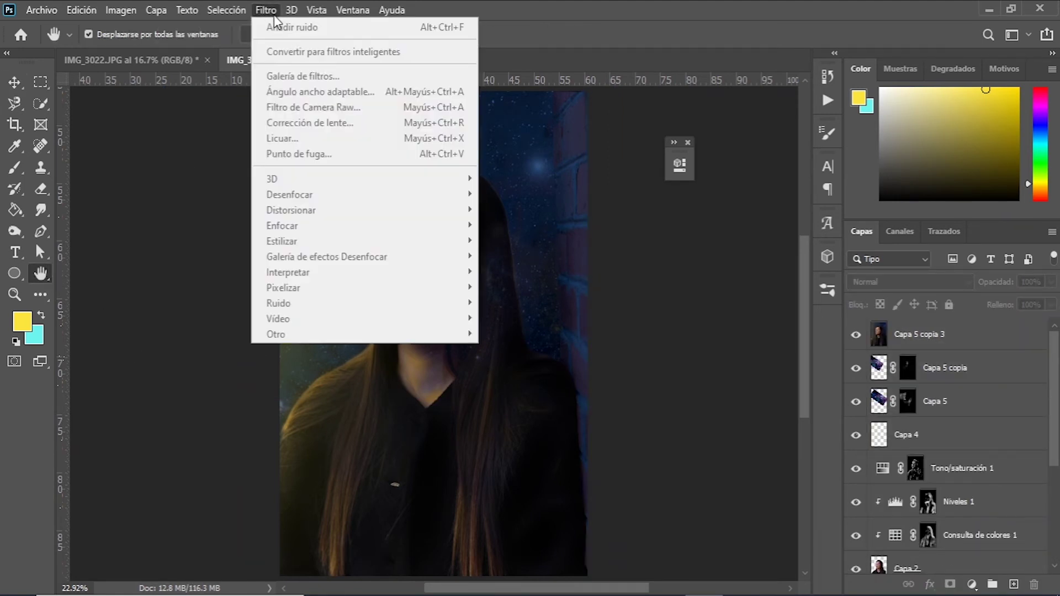
pyautogui.click(442, 265)
pyautogui.click(267, 10)
pyautogui.click(313, 107)
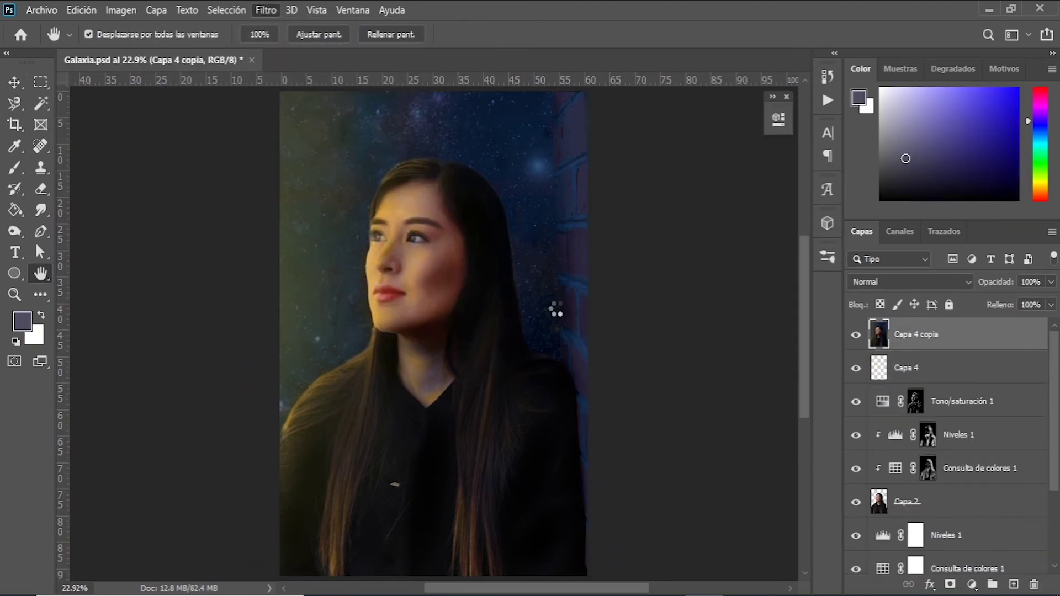
pyautogui.moveTo(904, 315)
pyautogui.mouseDown()
pyautogui.moveTo(929, 341)
pyautogui.moveTo(898, 342)
pyautogui.moveTo(925, 314)
pyautogui.mouseUp()
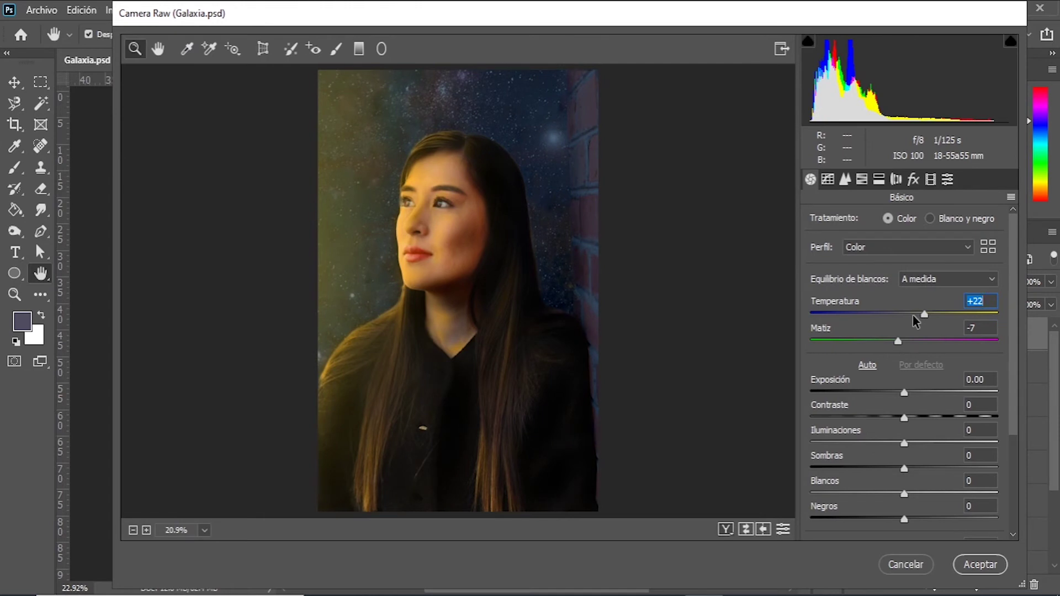
# Step: In Básico set Contraste +17, shadows -4, blacks -3, slightly lower whites, and boost Intensidad to +68
pyautogui.moveTo(903, 393)
pyautogui.mouseDown()
pyautogui.moveTo(878, 392)
pyautogui.moveTo(921, 417)
pyautogui.moveTo(852, 442)
pyautogui.moveTo(894, 443)
pyautogui.moveTo(944, 469)
pyautogui.mouseUp()
pyautogui.doubleClick(878, 392)
pyautogui.click(918, 393)
pyautogui.doubleClick(917, 393)
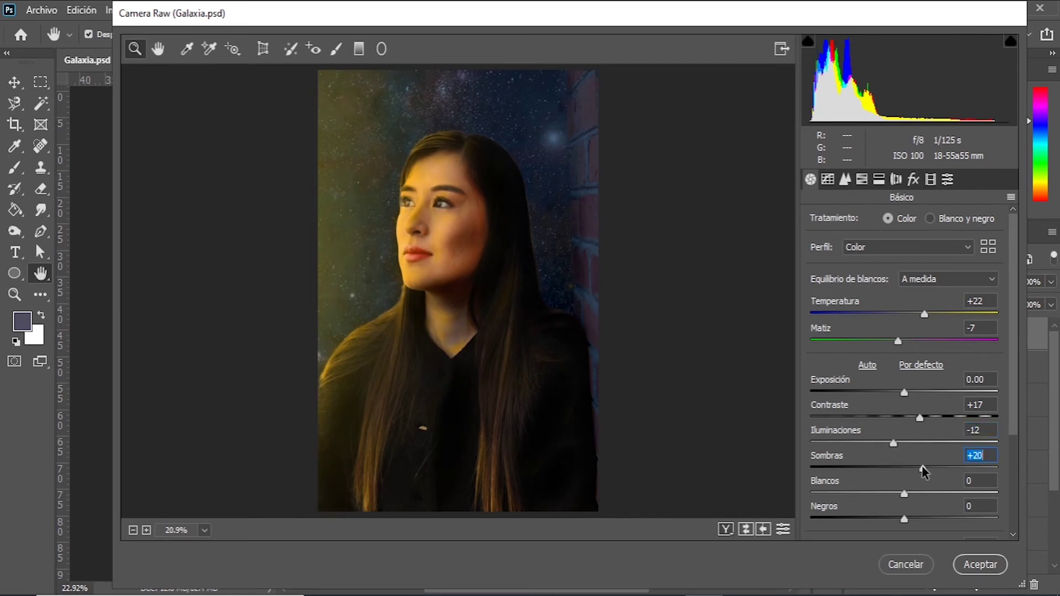
pyautogui.click(900, 468)
pyautogui.moveTo(866, 497)
pyautogui.mouseDown()
pyautogui.moveTo(939, 499)
pyautogui.moveTo(889, 496)
pyautogui.mouseUp()
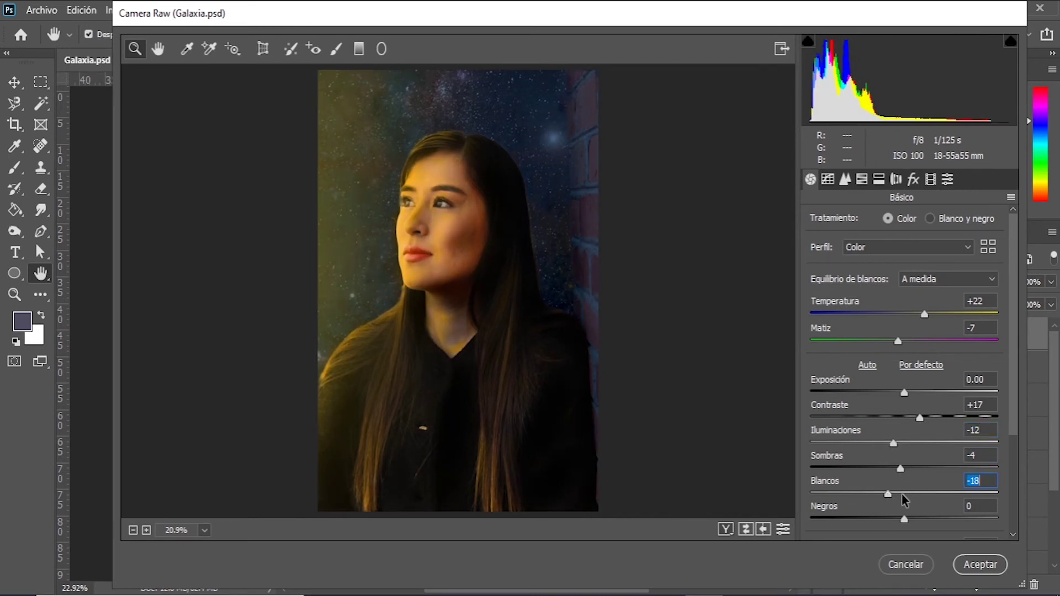
pyautogui.scroll(-2, 823, 446)
pyautogui.moveTo(896, 445)
pyautogui.mouseDown()
pyautogui.moveTo(922, 439)
pyautogui.moveTo(902, 443)
pyautogui.mouseUp()
pyautogui.scroll(-2, 916, 431)
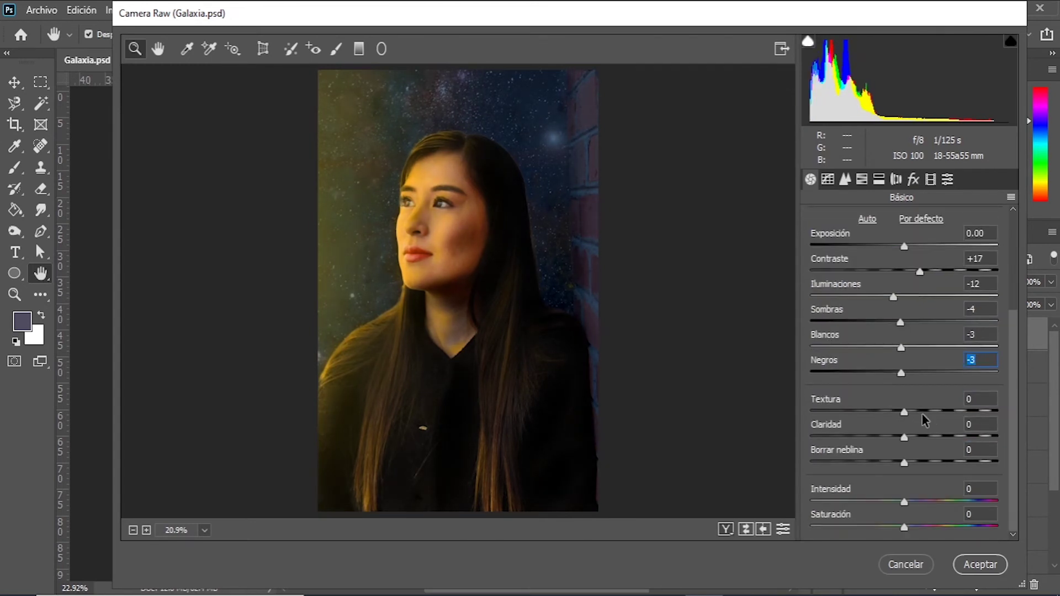
pyautogui.write('0')
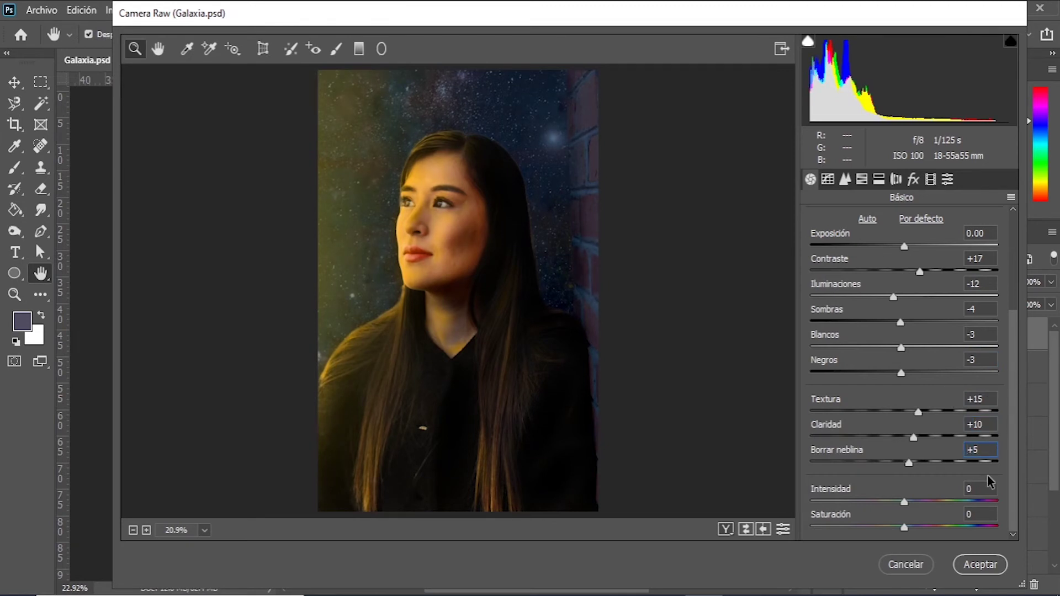
pyautogui.click(935, 502)
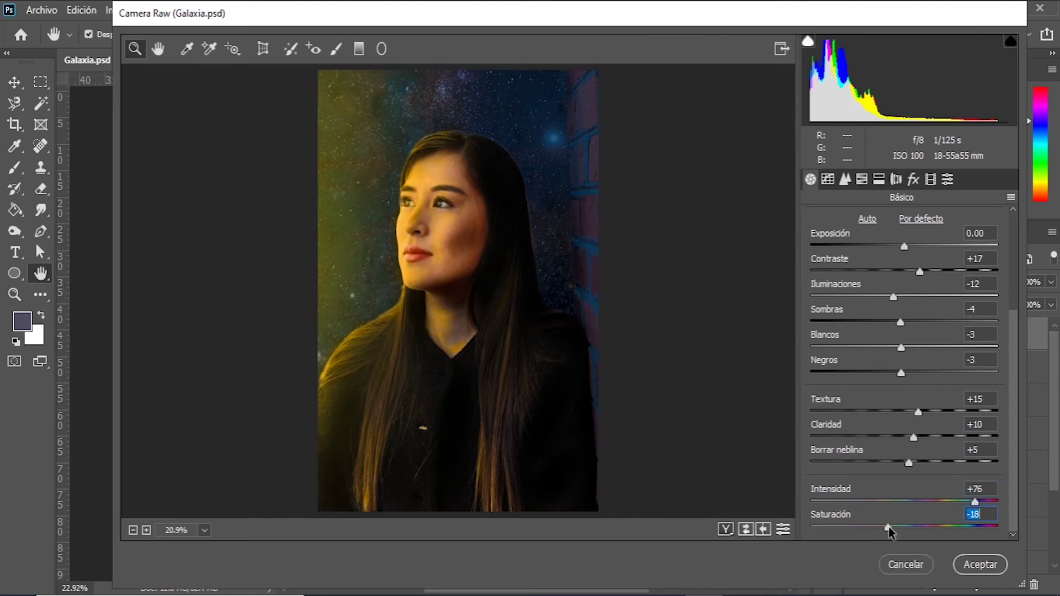
pyautogui.moveTo(967, 504); pyautogui.dragTo(972, 500)
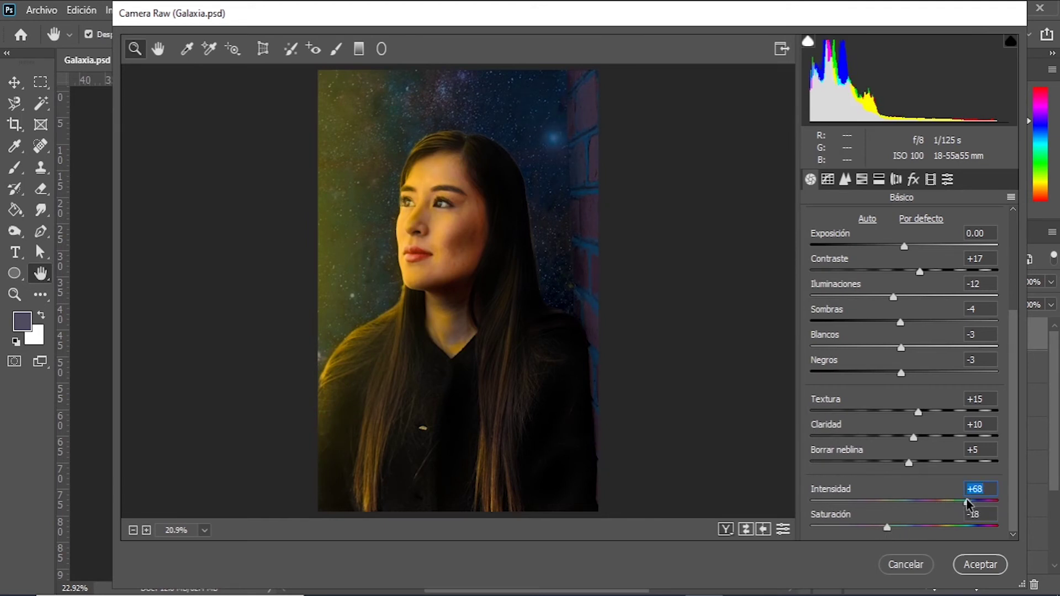
# Step: Shape the Curva de tonos with a lower and an upper control point
pyautogui.click(828, 179)
pyautogui.click(858, 453)
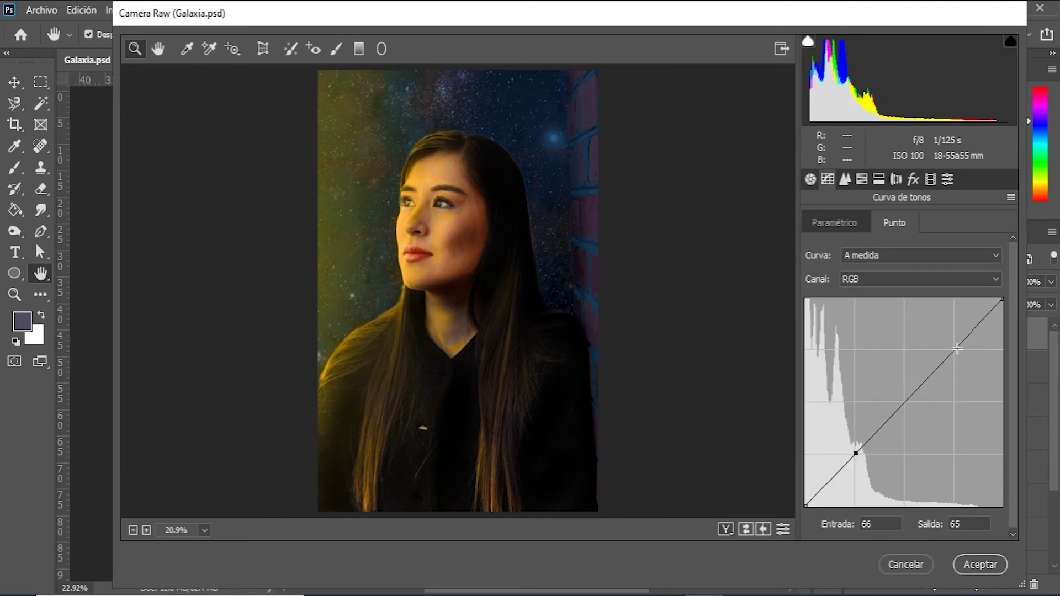
pyautogui.moveTo(859, 456); pyautogui.dragTo(854, 453)
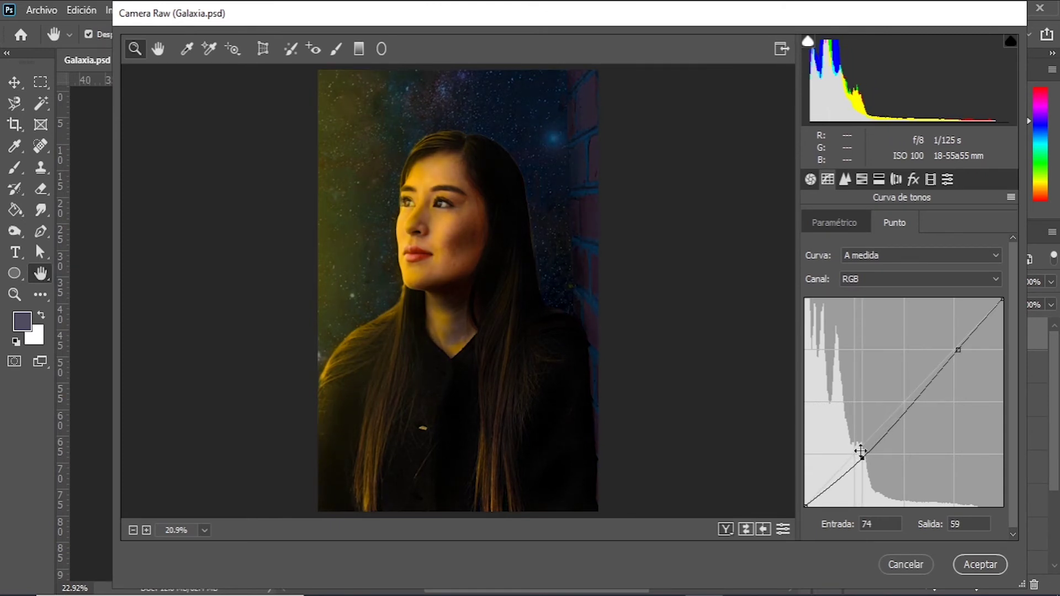
pyautogui.moveTo(855, 453); pyautogui.dragTo(872, 445)
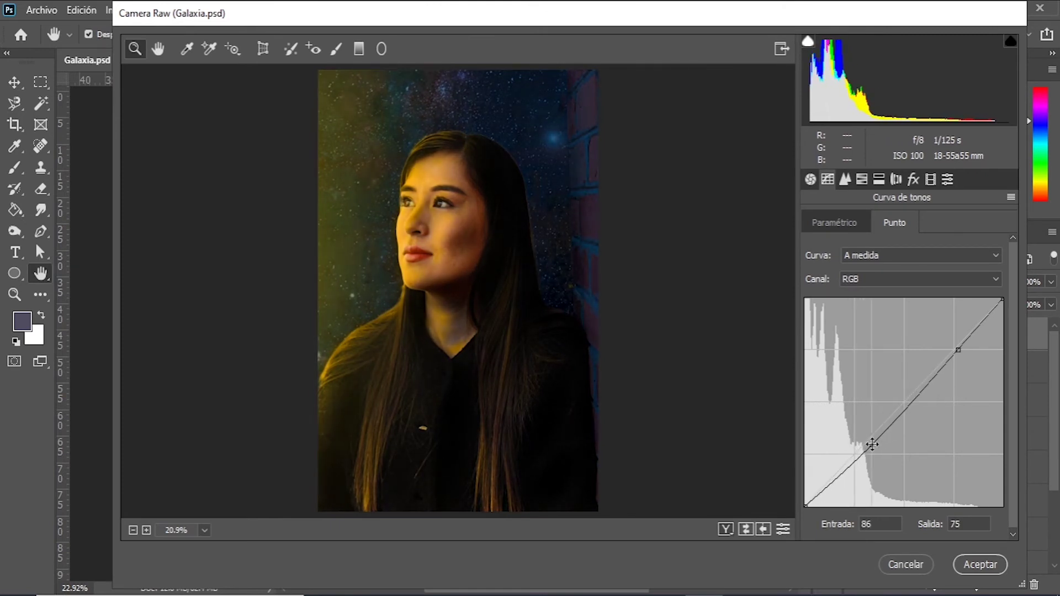
pyautogui.click(957, 349)
pyautogui.moveTo(958, 350); pyautogui.dragTo(969, 342)
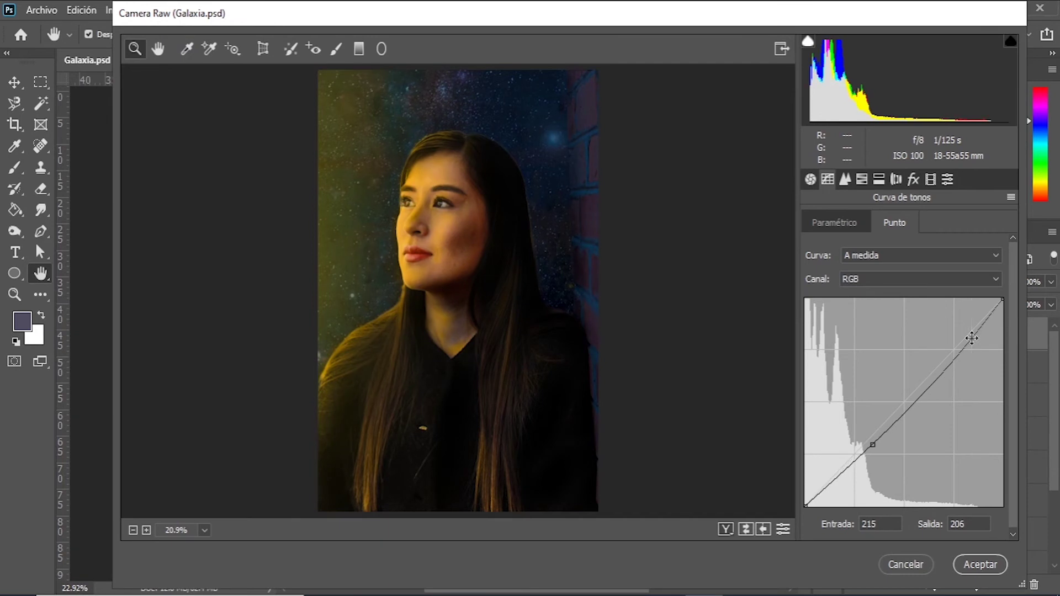
pyautogui.click(845, 179)
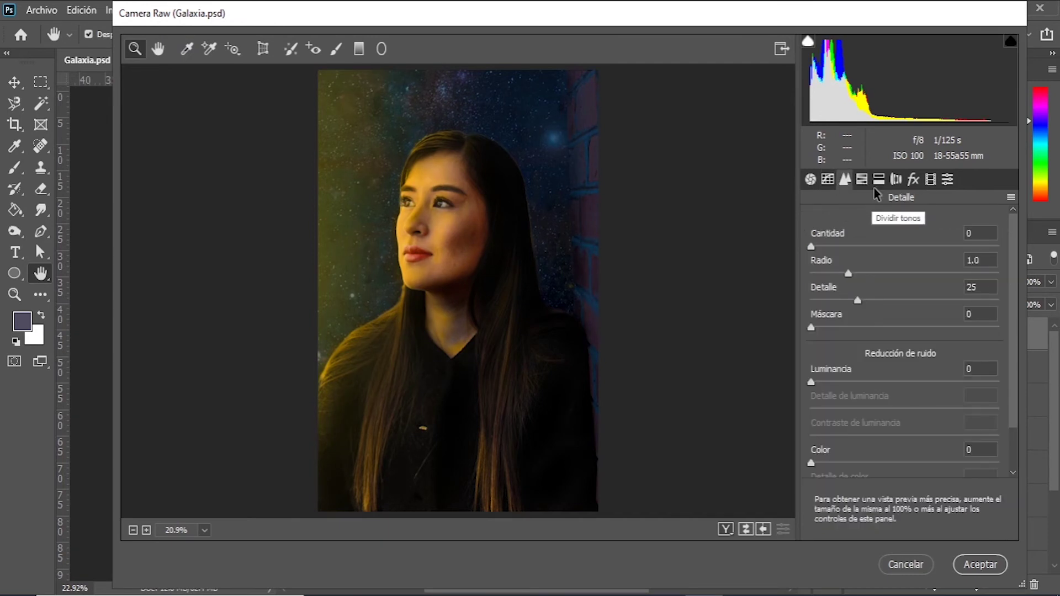
# Step: In HSL Tono, set Naranjas, Amarillos, Verdes -84, Azules -67, Magentas -76, and reset Aguamarinas
pyautogui.click(862, 180)
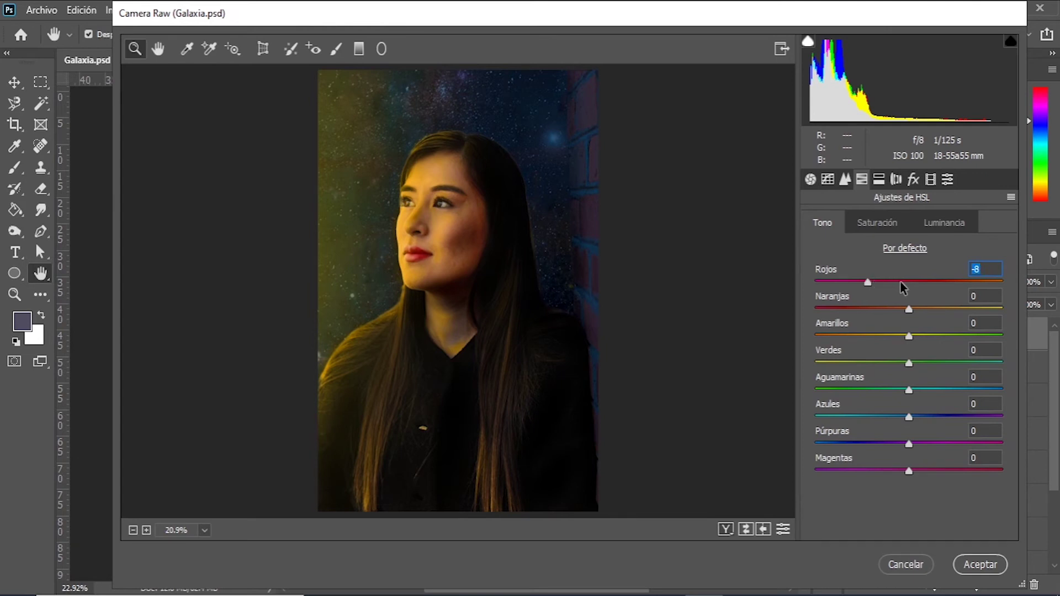
pyautogui.moveTo(867, 309); pyautogui.dragTo(911, 309)
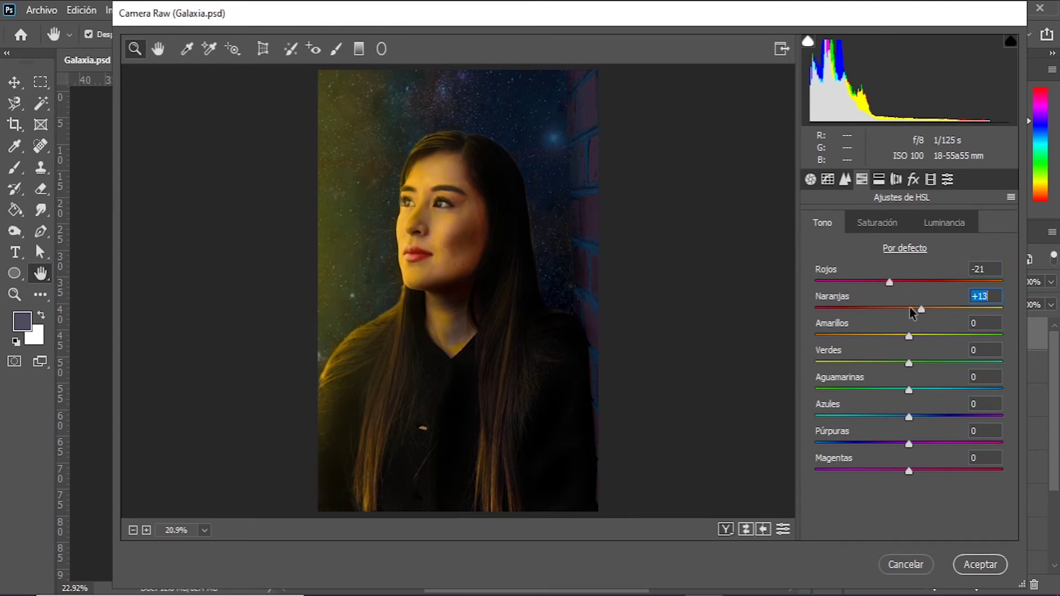
pyautogui.moveTo(909, 336)
pyautogui.mouseDown()
pyautogui.moveTo(865, 335)
pyautogui.moveTo(946, 342)
pyautogui.moveTo(898, 340)
pyautogui.mouseUp()
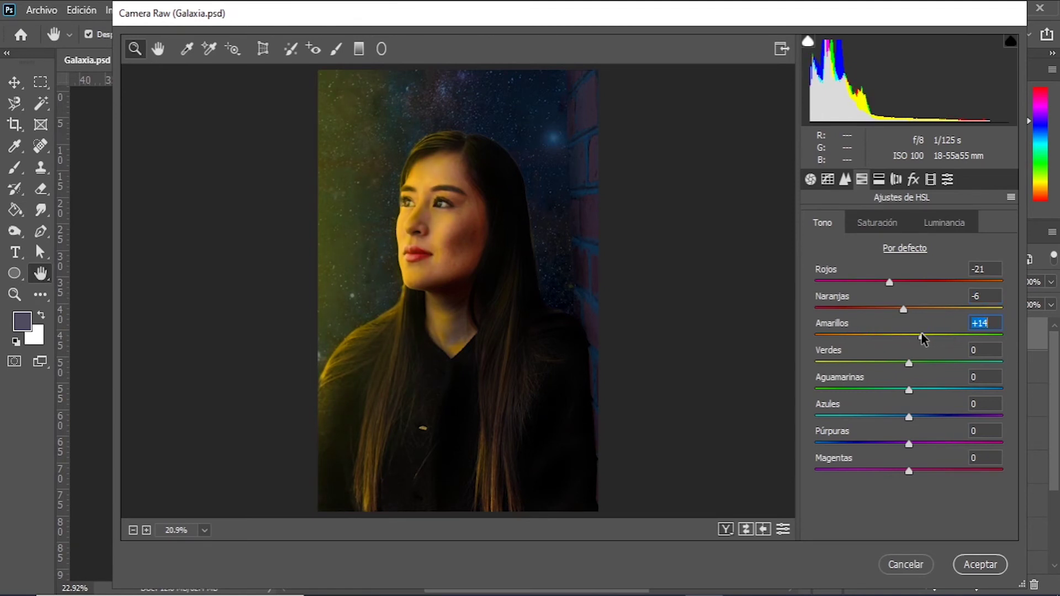
pyautogui.moveTo(879, 365); pyautogui.dragTo(831, 364)
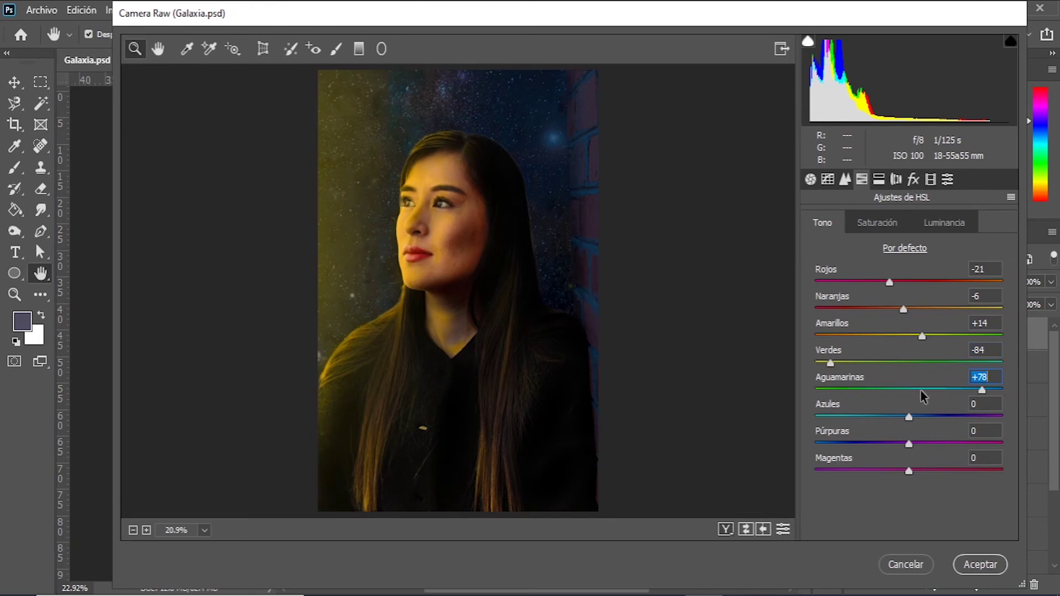
pyautogui.doubleClick(981, 389)
pyautogui.click(970, 415)
pyautogui.click(874, 417)
pyautogui.moveTo(828, 418)
pyautogui.mouseDown()
pyautogui.moveTo(847, 442)
pyautogui.moveTo(945, 444)
pyautogui.mouseUp()
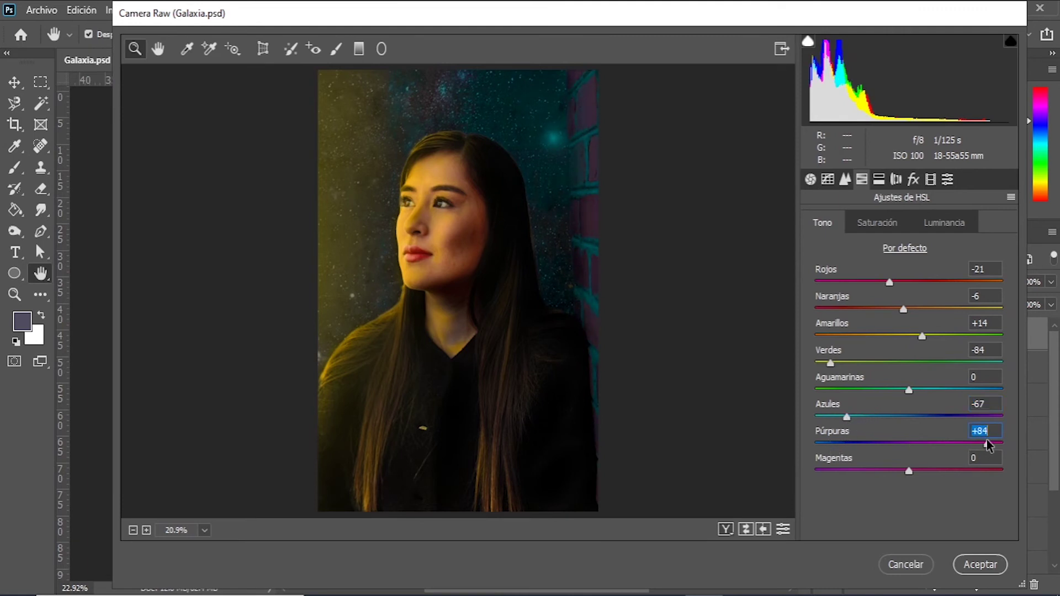
pyautogui.moveTo(900, 472)
pyautogui.mouseDown()
pyautogui.moveTo(838, 471)
pyautogui.moveTo(980, 471)
pyautogui.mouseUp()
pyautogui.click(913, 180)
# Step: Set calibration shadow tint to -5 and red primary saturation to +4
pyautogui.moveTo(909, 284)
pyautogui.mouseDown()
pyautogui.moveTo(828, 287)
pyautogui.moveTo(991, 287)
pyautogui.moveTo(835, 288)
pyautogui.moveTo(984, 284)
pyautogui.moveTo(885, 289)
pyautogui.moveTo(903, 286)
pyautogui.mouseUp()
pyautogui.moveTo(909, 336); pyautogui.dragTo(833, 334)
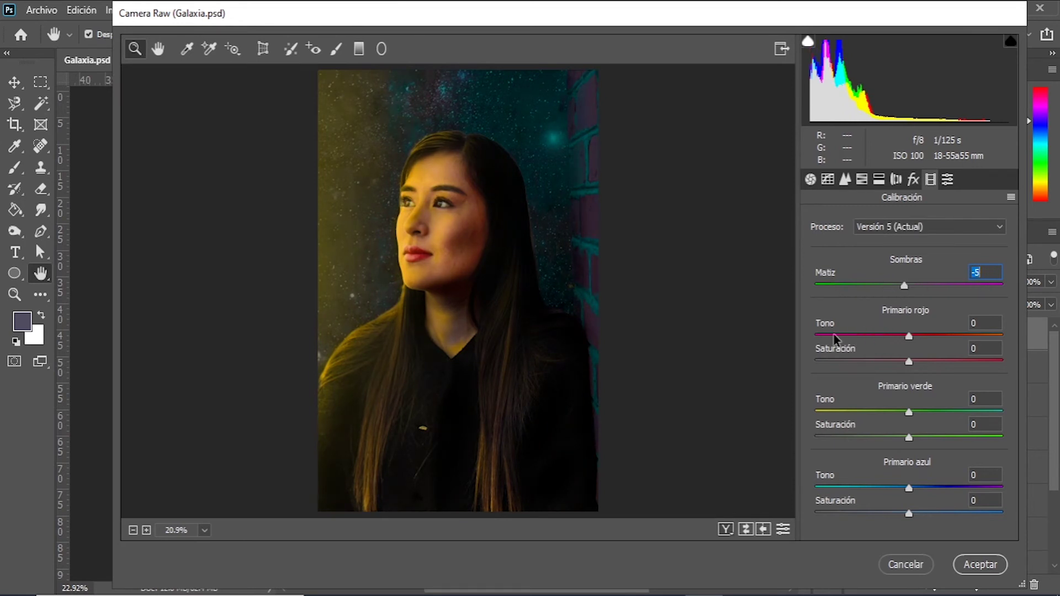
pyautogui.moveTo(914, 335)
pyautogui.mouseDown()
pyautogui.moveTo(975, 335)
pyautogui.moveTo(881, 335)
pyautogui.moveTo(908, 335)
pyautogui.mouseUp()
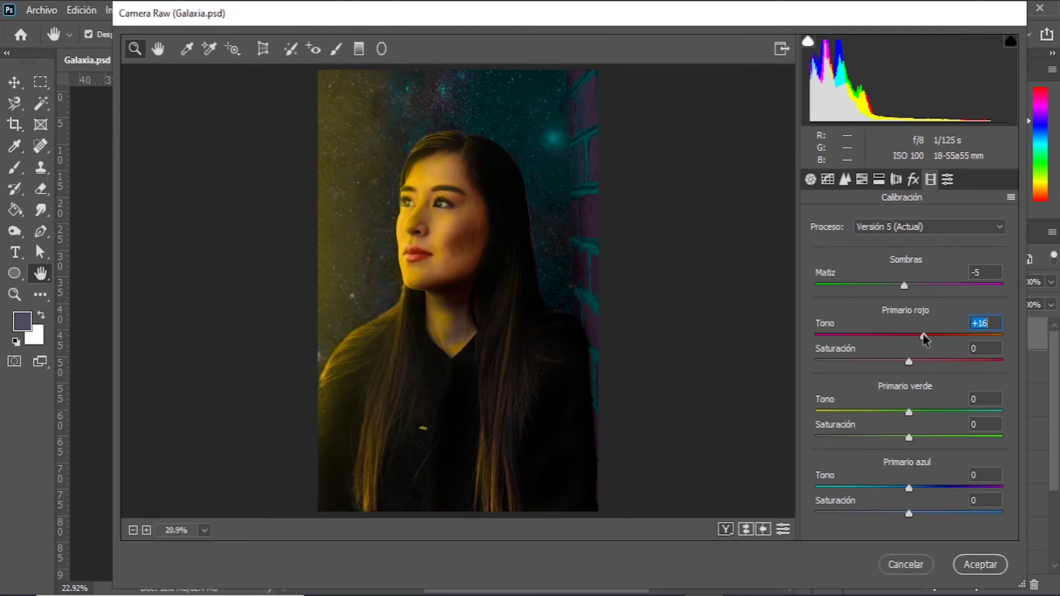
pyautogui.click(943, 360)
pyautogui.click(908, 361)
pyautogui.moveTo(911, 363); pyautogui.dragTo(913, 362)
# Step: Try green primary hue and saturation changes, then reset both to zero
pyautogui.moveTo(871, 411); pyautogui.dragTo(839, 412)
pyautogui.click(960, 412)
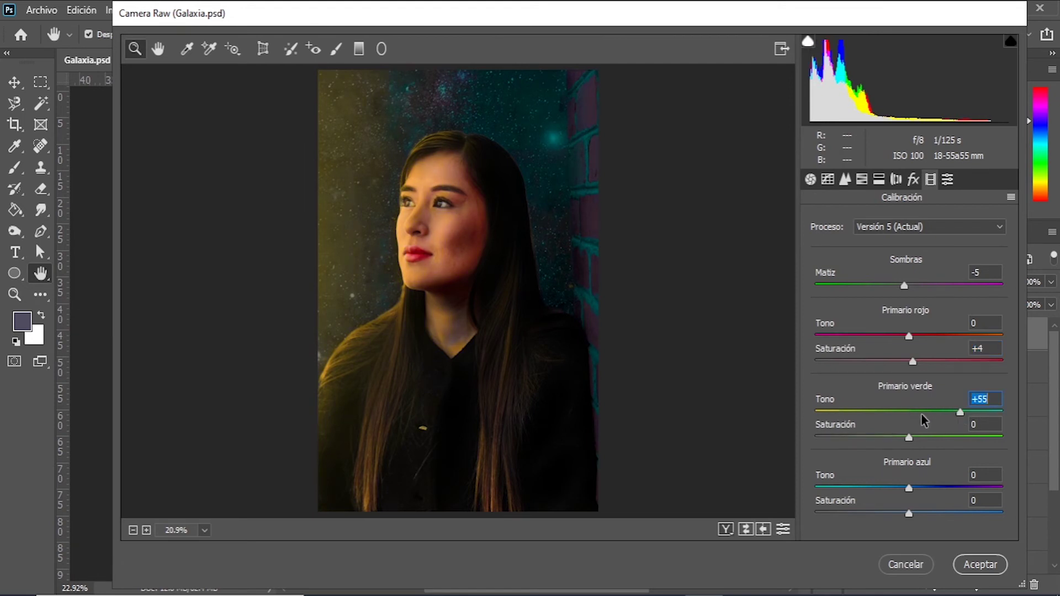
pyautogui.doubleClick(911, 413)
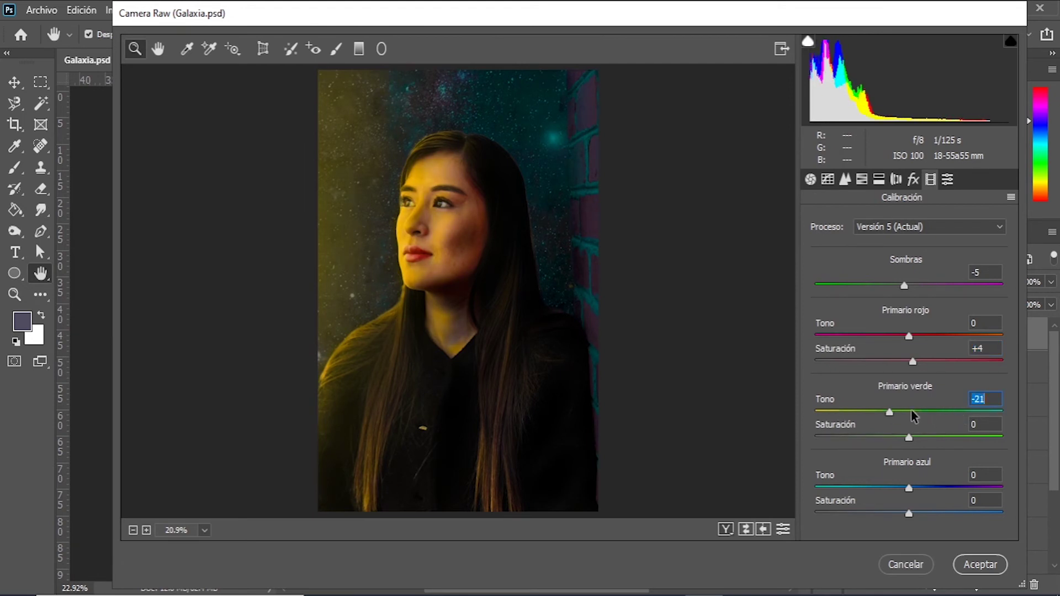
pyautogui.moveTo(939, 437); pyautogui.dragTo(900, 440)
pyautogui.doubleClick(899, 439)
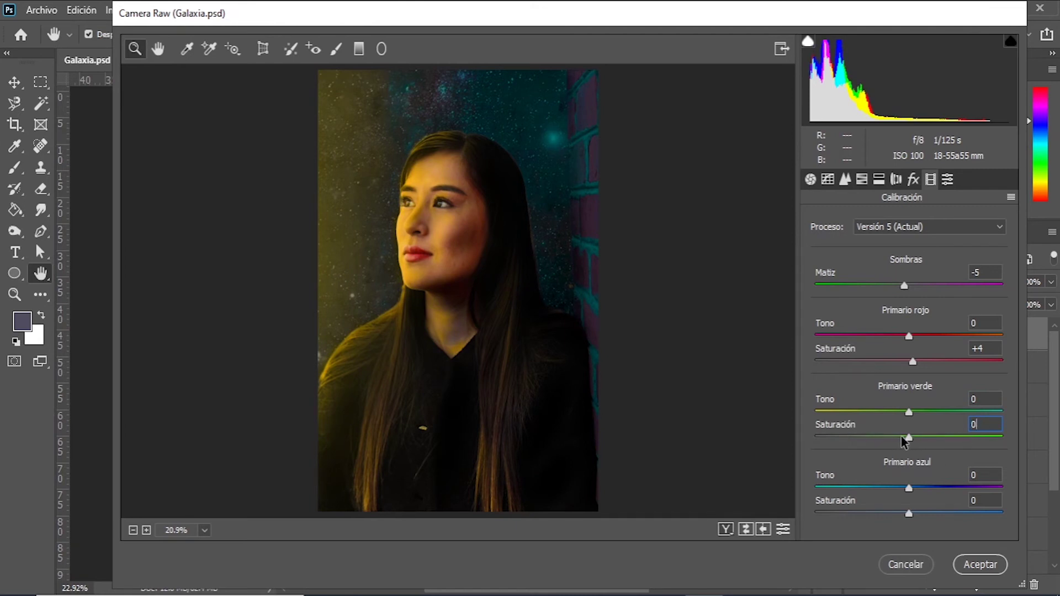
pyautogui.click(986, 425)
pyautogui.write('-7')
# Step: Set blue primary hue to -23 and green primary hue to -13, then apply the grade
pyautogui.click(892, 487)
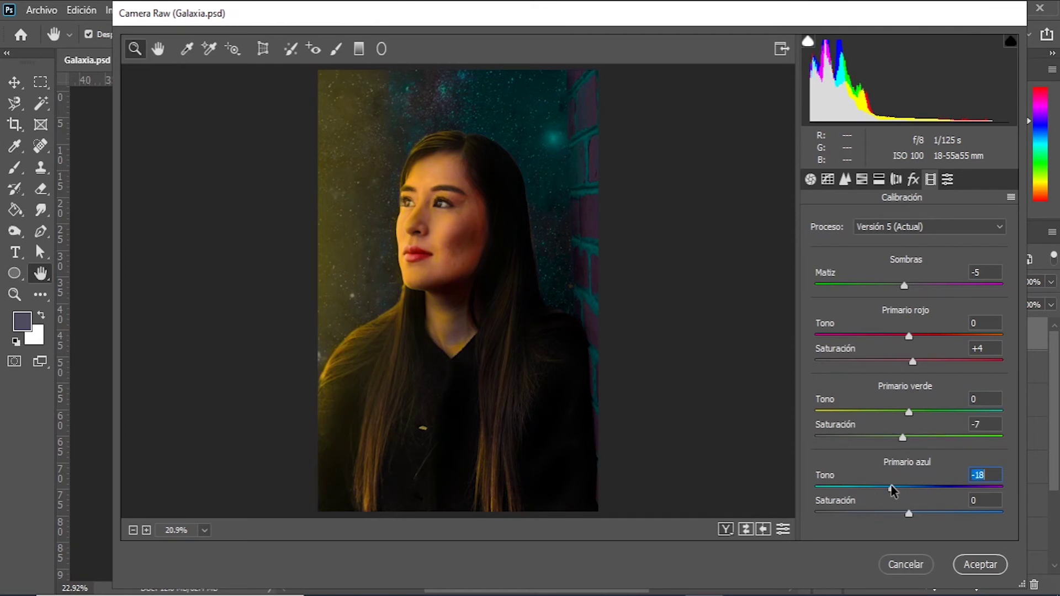
pyautogui.click(920, 410)
pyautogui.moveTo(920, 410)
pyautogui.mouseDown()
pyautogui.moveTo(892, 411)
pyautogui.moveTo(913, 417)
pyautogui.mouseUp()
pyautogui.click(891, 488)
pyautogui.moveTo(892, 488)
pyautogui.mouseDown()
pyautogui.moveTo(927, 488)
pyautogui.moveTo(897, 493)
pyautogui.mouseUp()
pyautogui.moveTo(897, 493)
pyautogui.mouseDown()
pyautogui.moveTo(865, 493)
pyautogui.moveTo(935, 491)
pyautogui.mouseUp()
pyautogui.hotkey('ctrl', 'z')
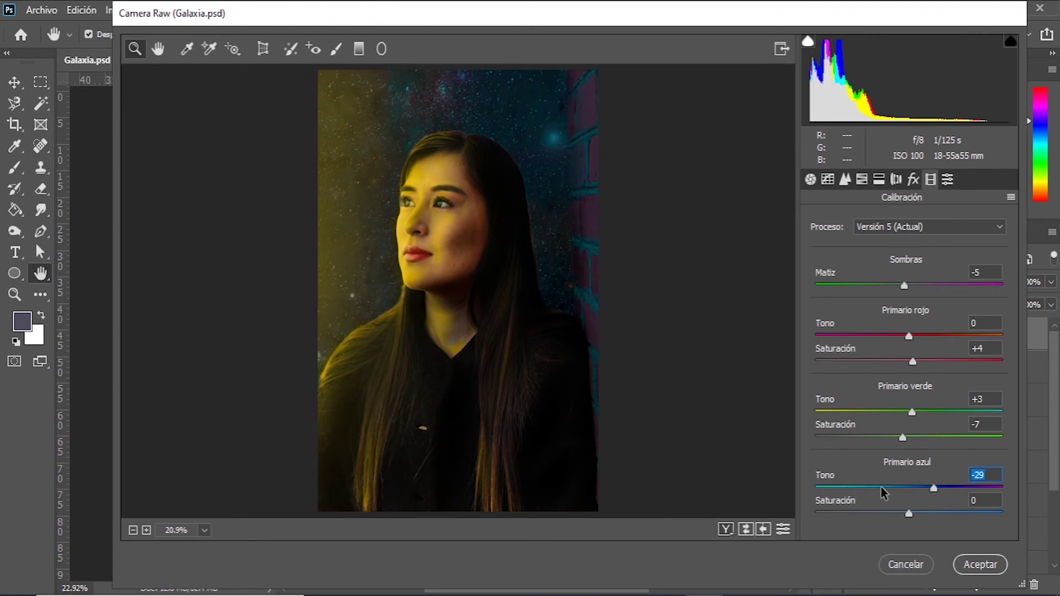
pyautogui.hotkey('ctrl', 'z')
pyautogui.hotkey('ctrl', 'z')
pyautogui.hotkey('ctrl', 'z')
pyautogui.hotkey('ctrl', 'z')
pyautogui.hotkey('ctrl', 'shift', 'z')
pyautogui.hotkey('ctrl', 'shift', 'z')
pyautogui.hotkey('ctrl', 'shift', 'z')
pyautogui.hotkey('ctrl', 'shift', 'z')
pyautogui.hotkey('ctrl', 'z')
pyautogui.moveTo(926, 411); pyautogui.dragTo(897, 412)
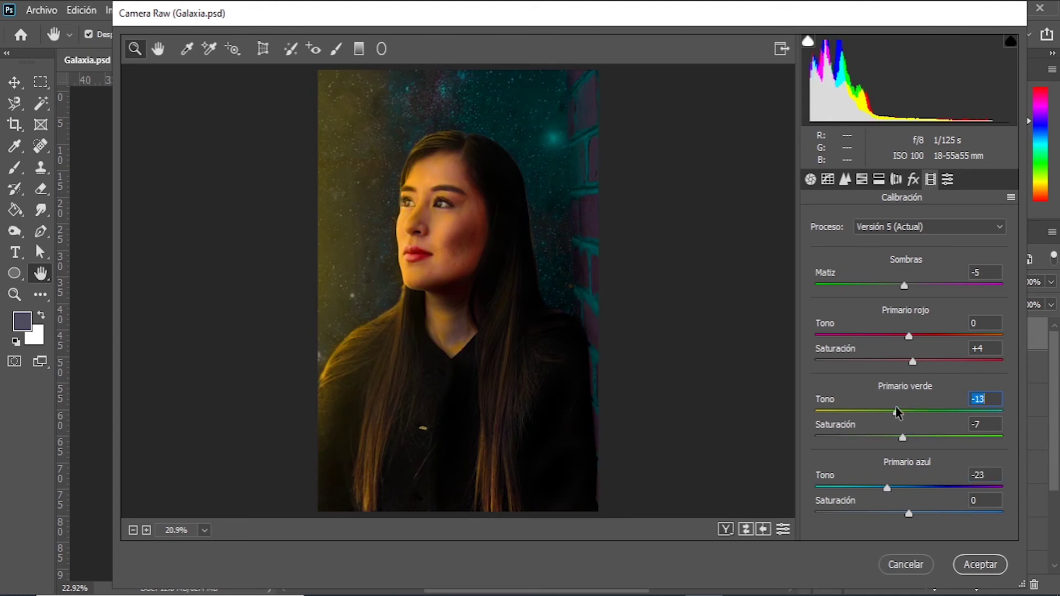
pyautogui.click(972, 567)
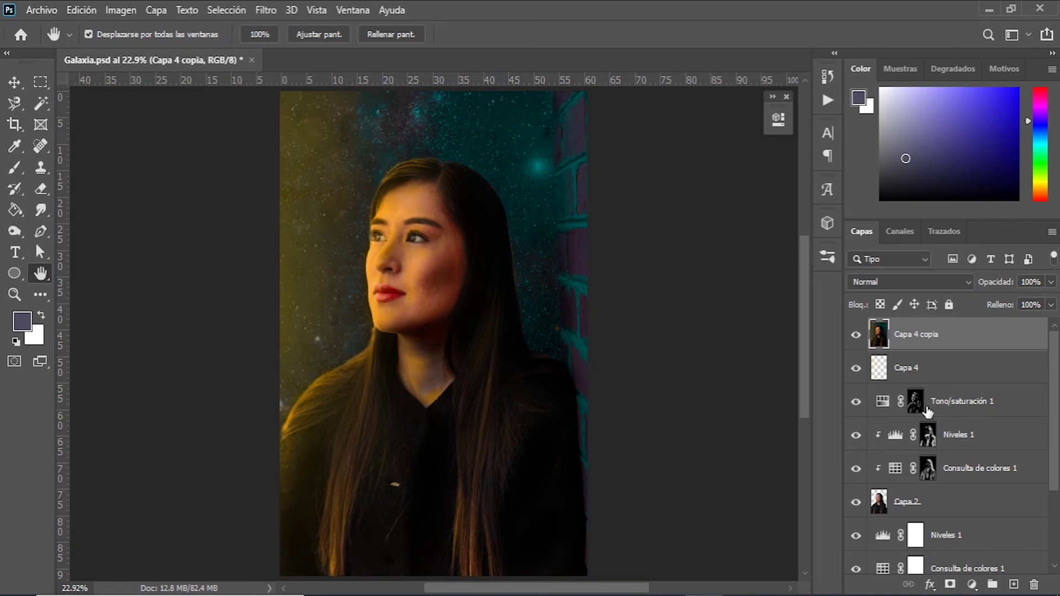
# Step: Zoom to 200% on the eyes and bring up the New Fill or Adjustment Layer list
pyautogui.click(14, 295)
pyautogui.moveTo(356, 243); pyautogui.dragTo(411, 252)
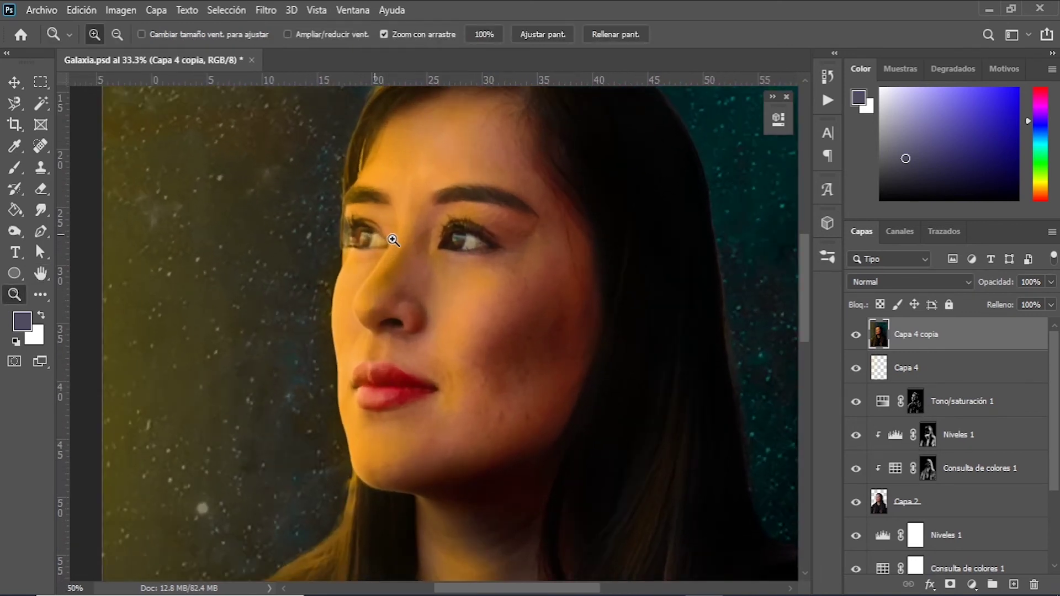
pyautogui.click(386, 240)
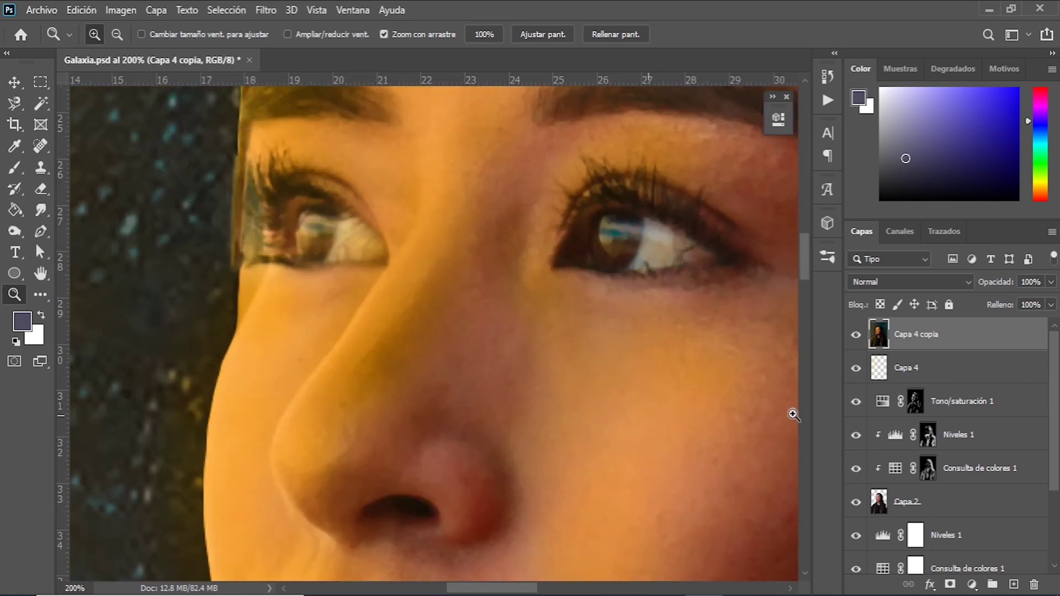
pyautogui.click(971, 584)
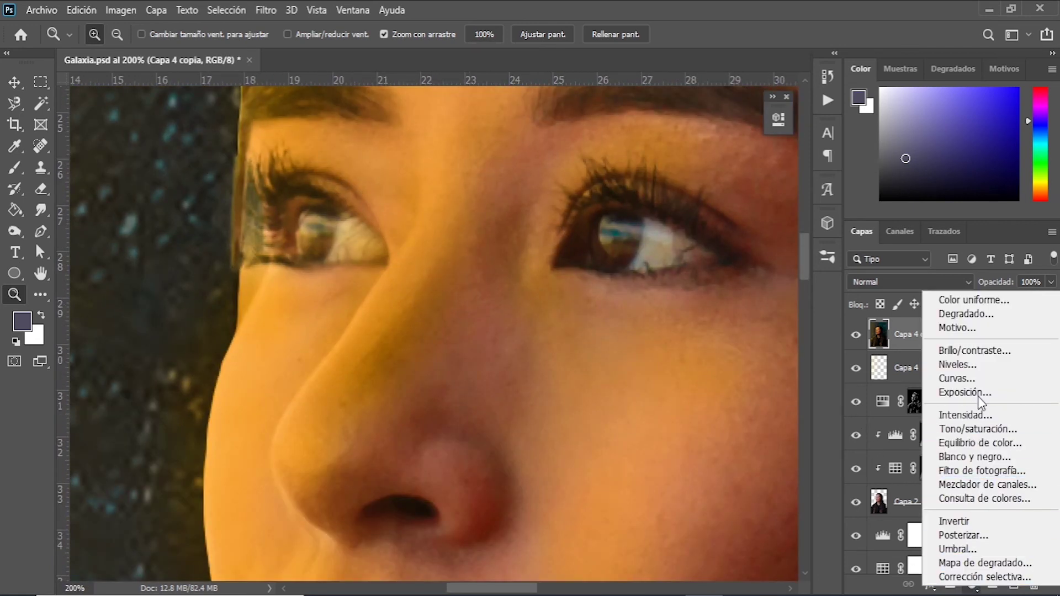
# Step: Add a Tono/saturación layer with Colorear on, tinting golden yellow at saturation 78
pyautogui.click(980, 429)
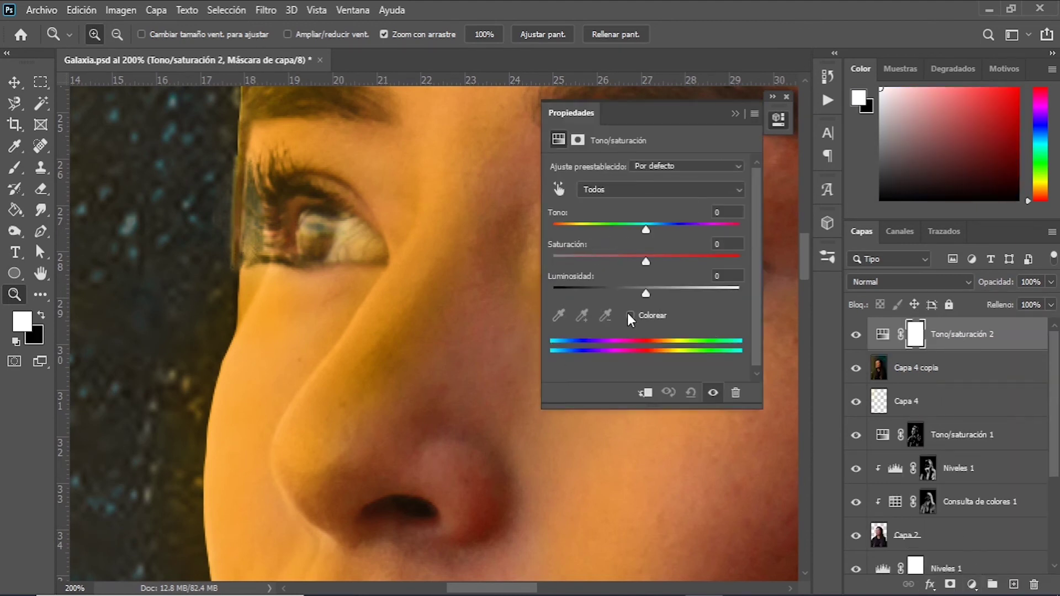
pyautogui.click(630, 316)
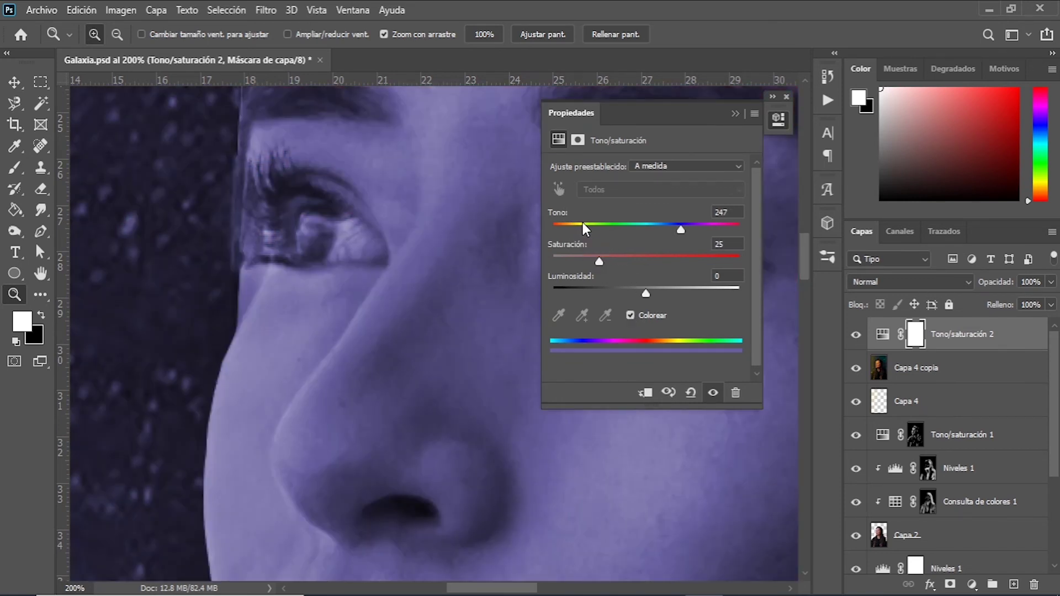
pyautogui.click(583, 224)
pyautogui.moveTo(610, 257); pyautogui.dragTo(699, 259)
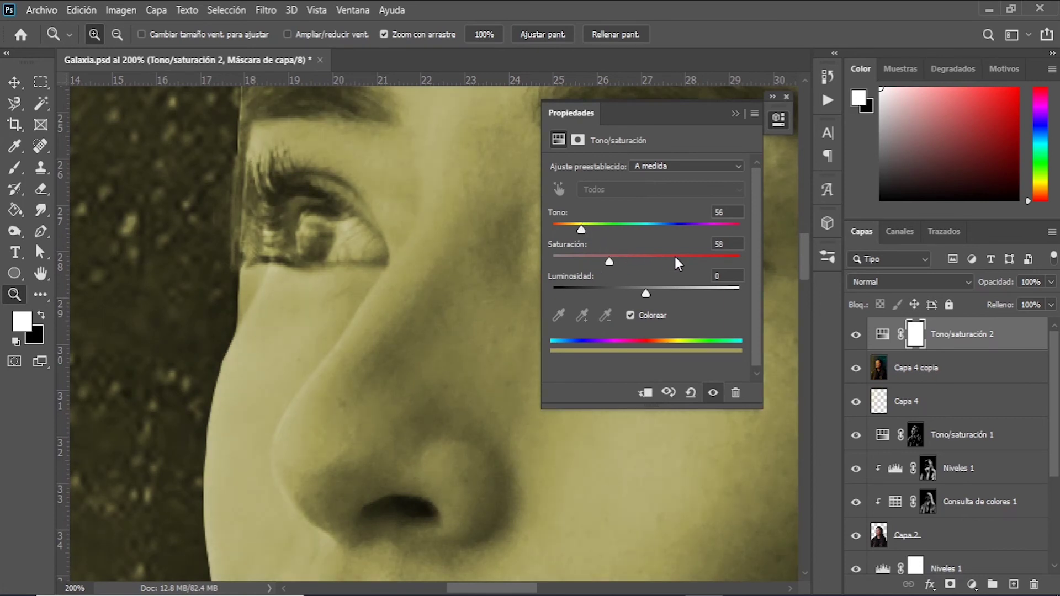
pyautogui.click(630, 316)
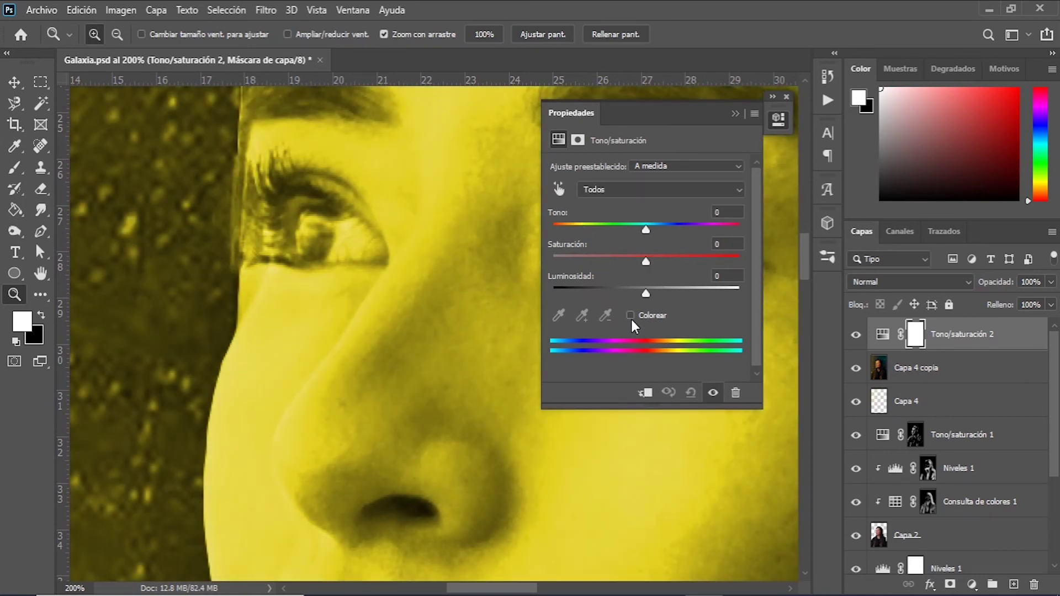
pyautogui.click(630, 315)
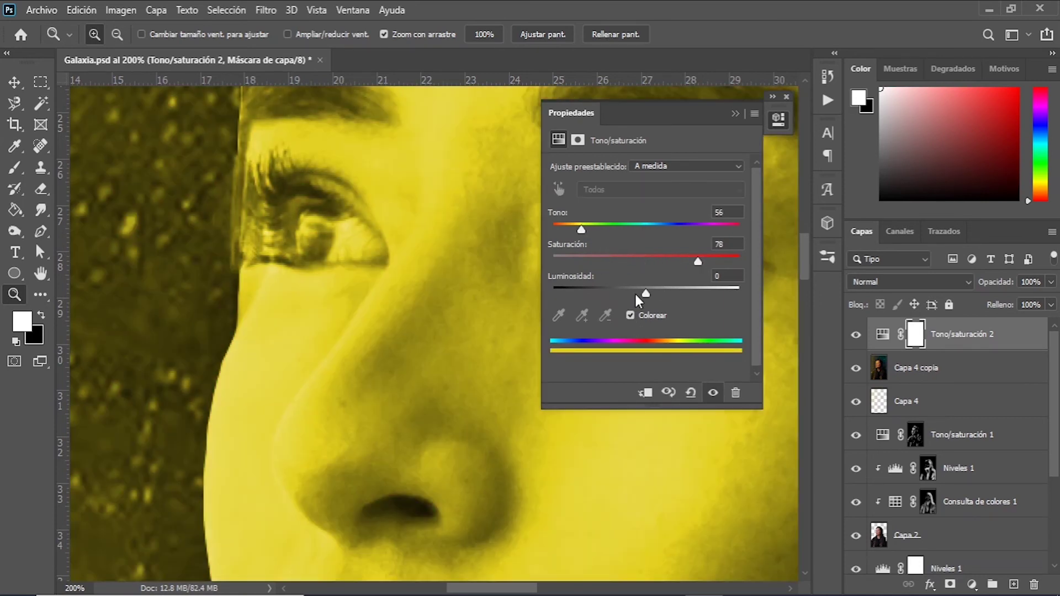
pyautogui.moveTo(581, 229); pyautogui.dragTo(575, 229)
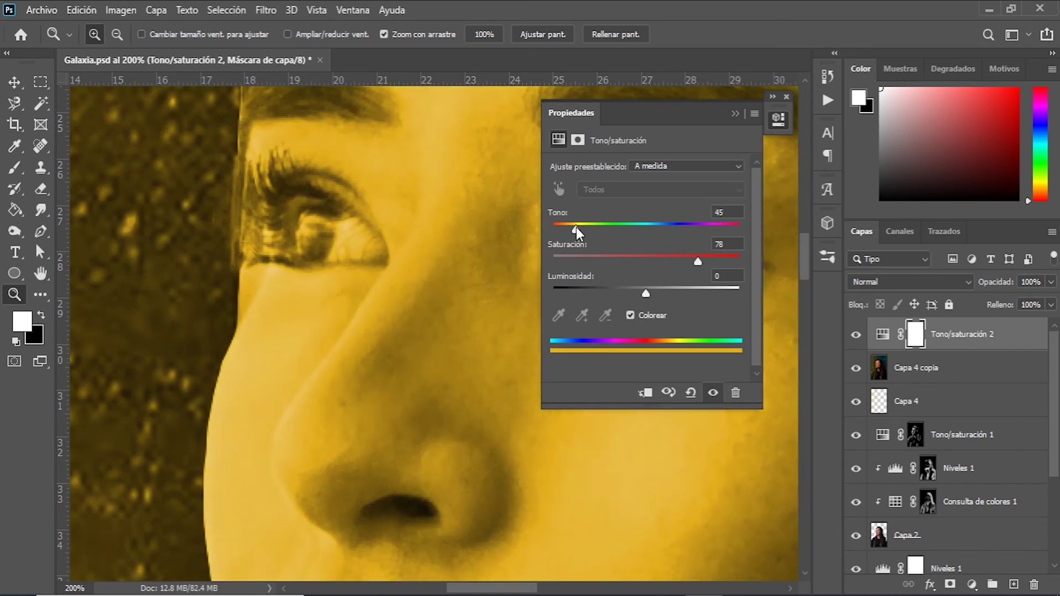
pyautogui.moveTo(574, 230); pyautogui.dragTo(580, 230)
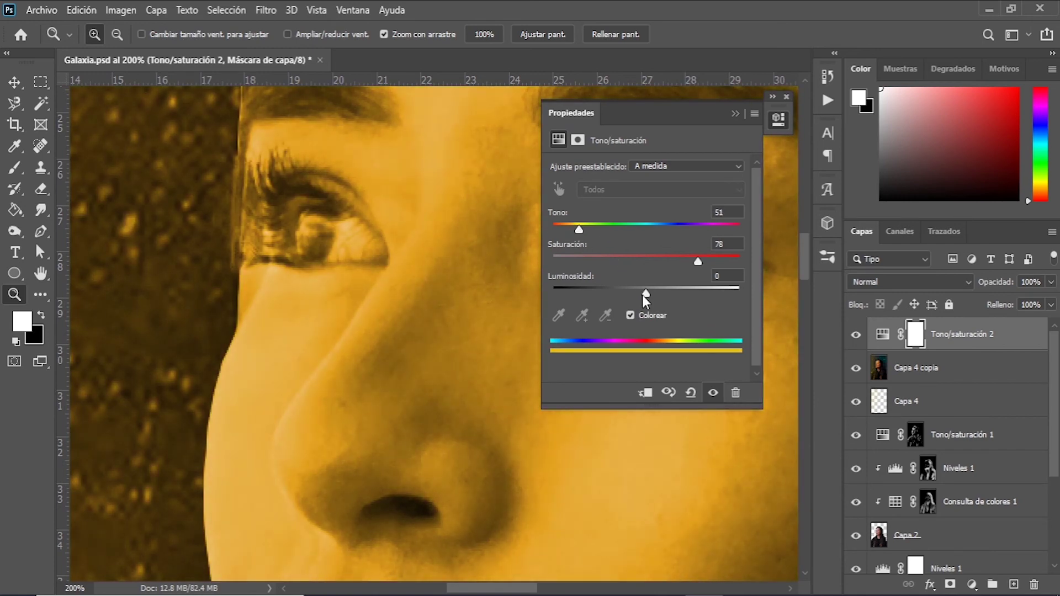
# Step: Refine the tint to hue 42, lightness -18, saturation 50, then invert the mask to black
pyautogui.moveTo(643, 291)
pyautogui.mouseDown()
pyautogui.moveTo(651, 288)
pyautogui.moveTo(631, 291)
pyautogui.mouseUp()
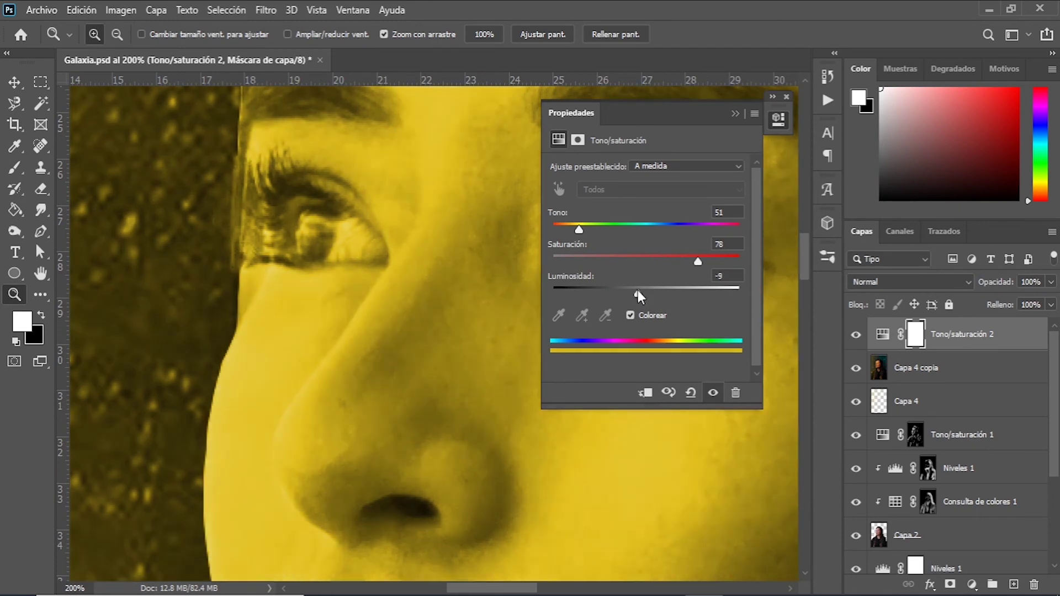
pyautogui.moveTo(581, 230); pyautogui.dragTo(575, 230)
pyautogui.click(630, 315)
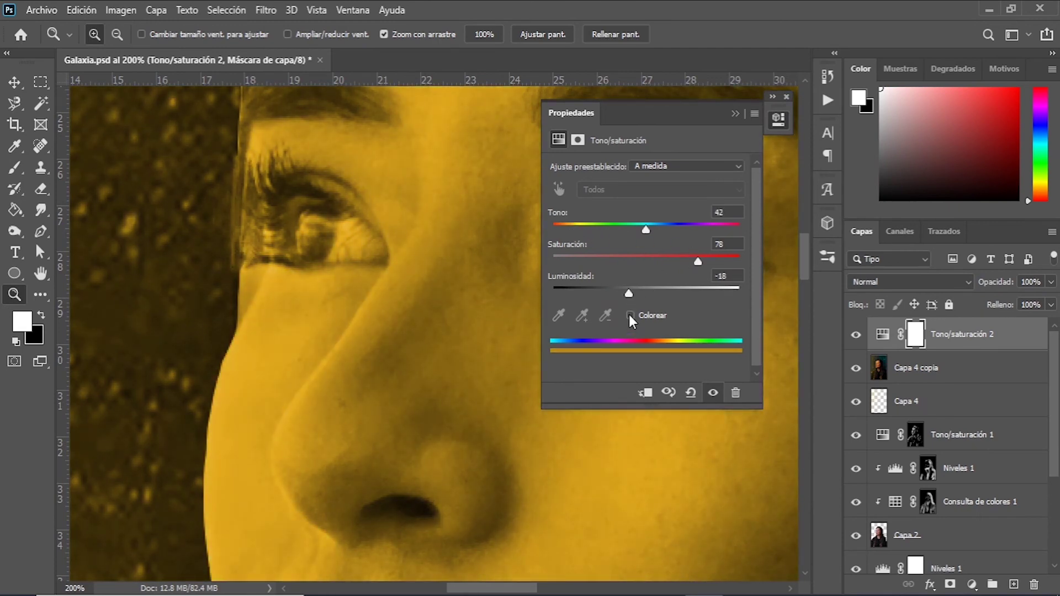
pyautogui.click(630, 315)
pyautogui.click(647, 258)
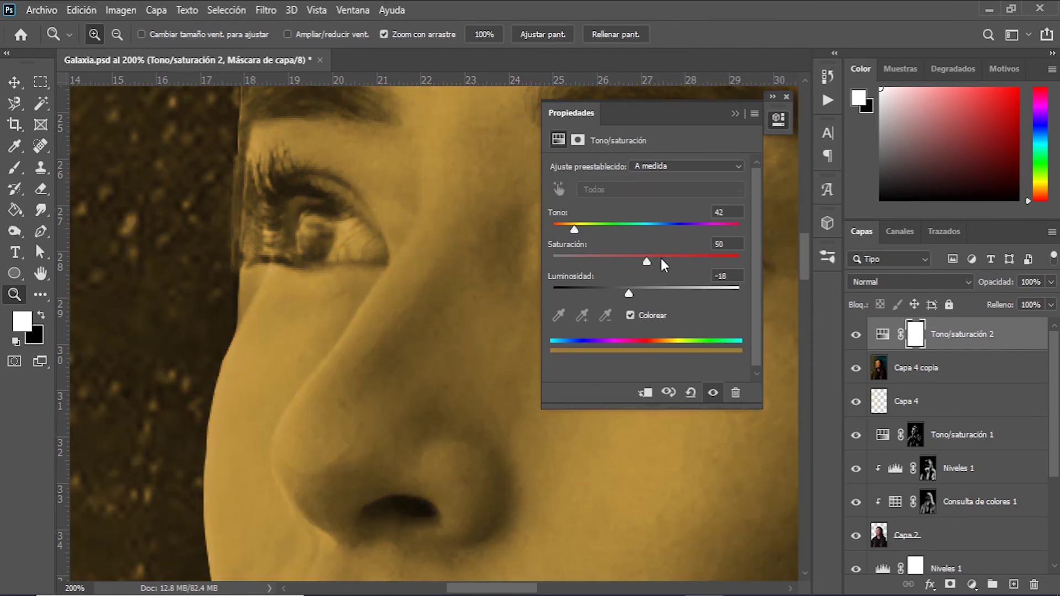
pyautogui.click(715, 256)
pyautogui.click(735, 114)
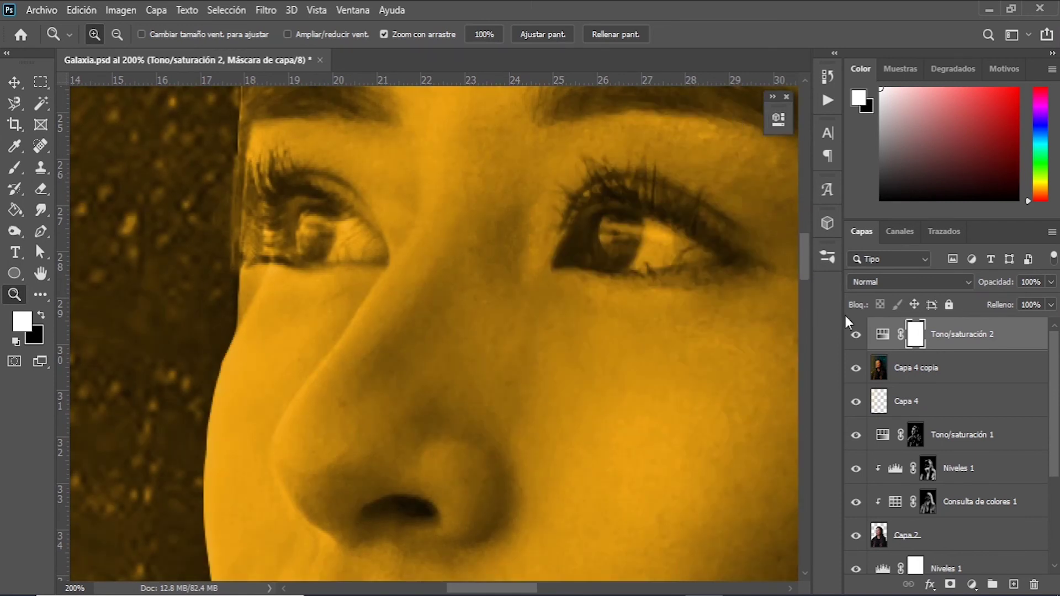
pyautogui.hotkey('ctrl', 'i')
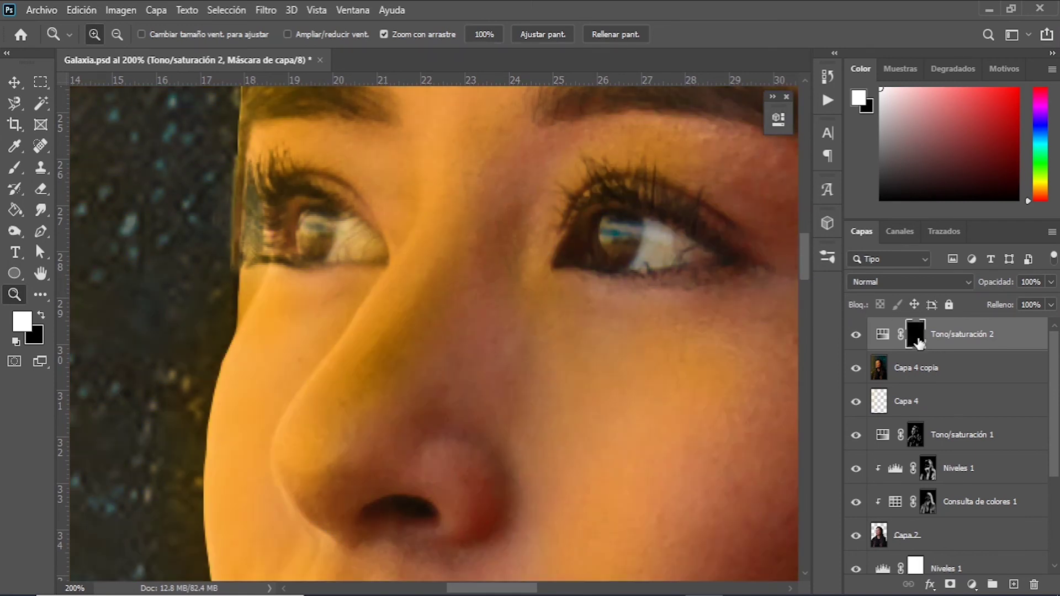
# Step: Set up a 12 px brush with white as the painting colour
pyautogui.press('x')
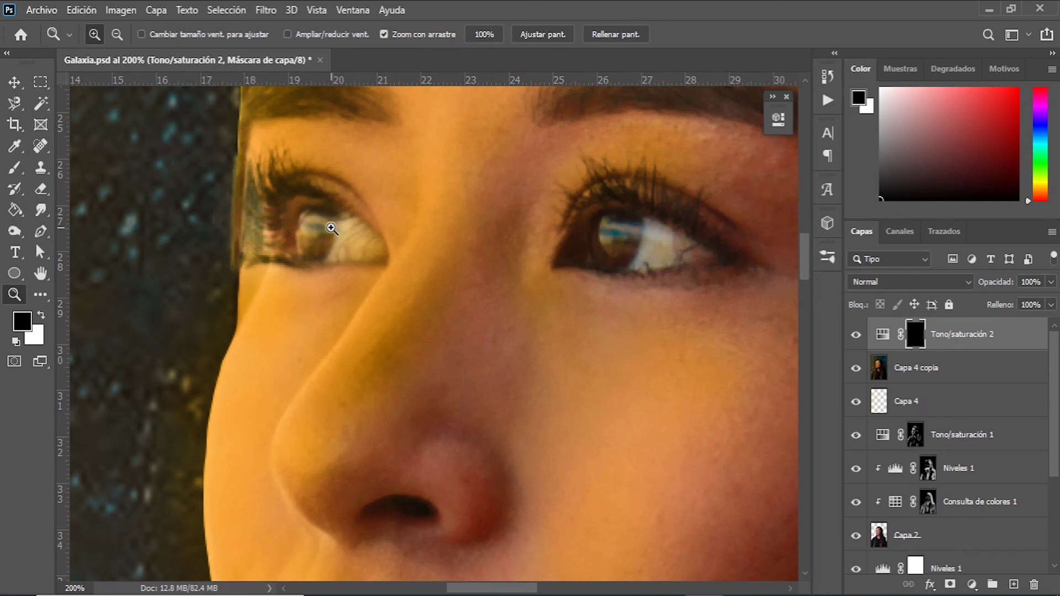
pyautogui.press('b')
pyautogui.rightClick(335, 220)
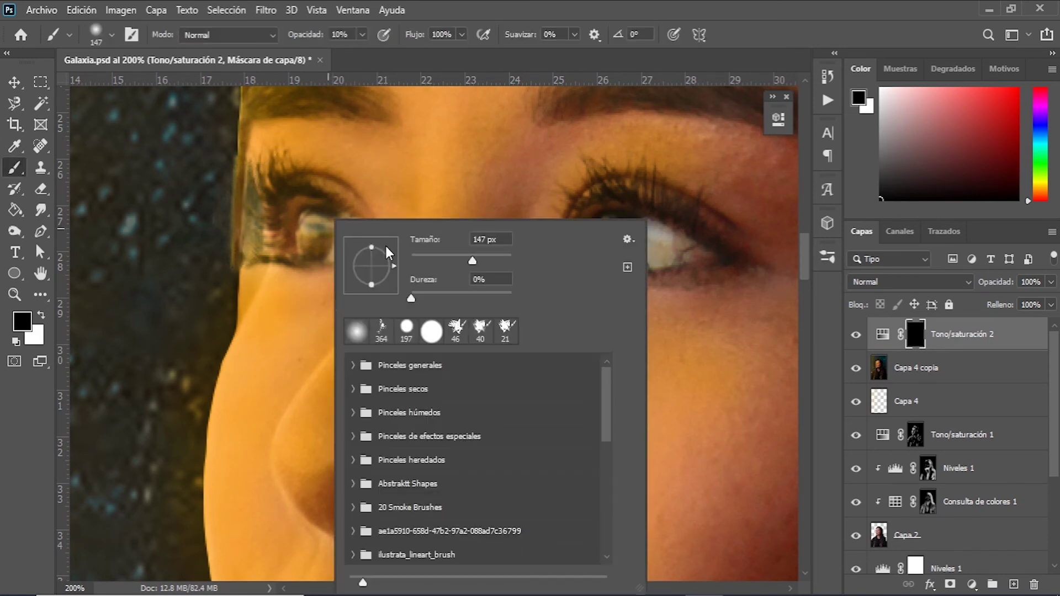
pyautogui.click(418, 255)
pyautogui.write('12')
pyautogui.press('Return')
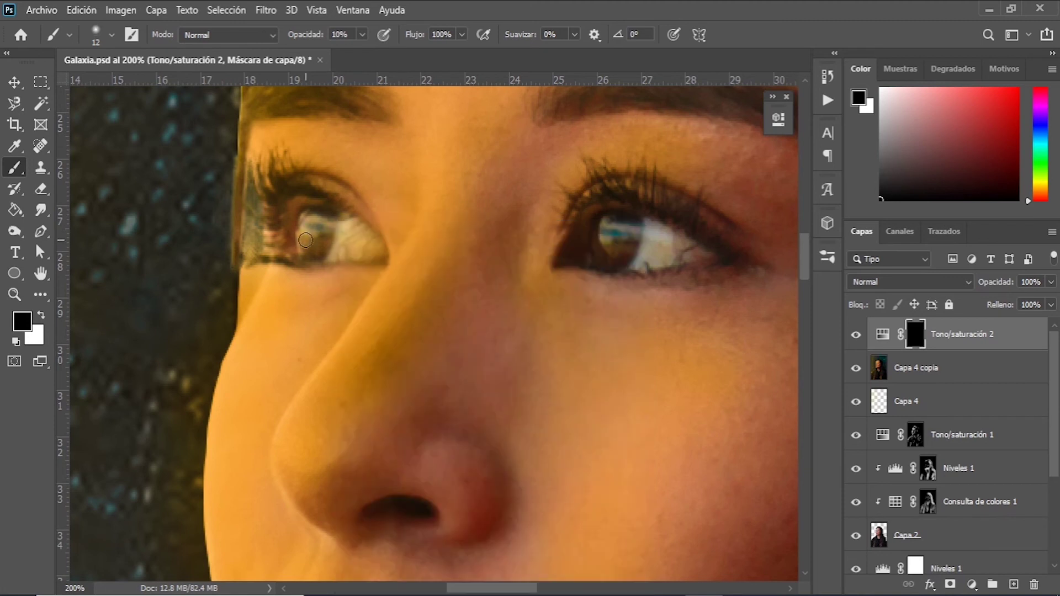
pyautogui.press('x')
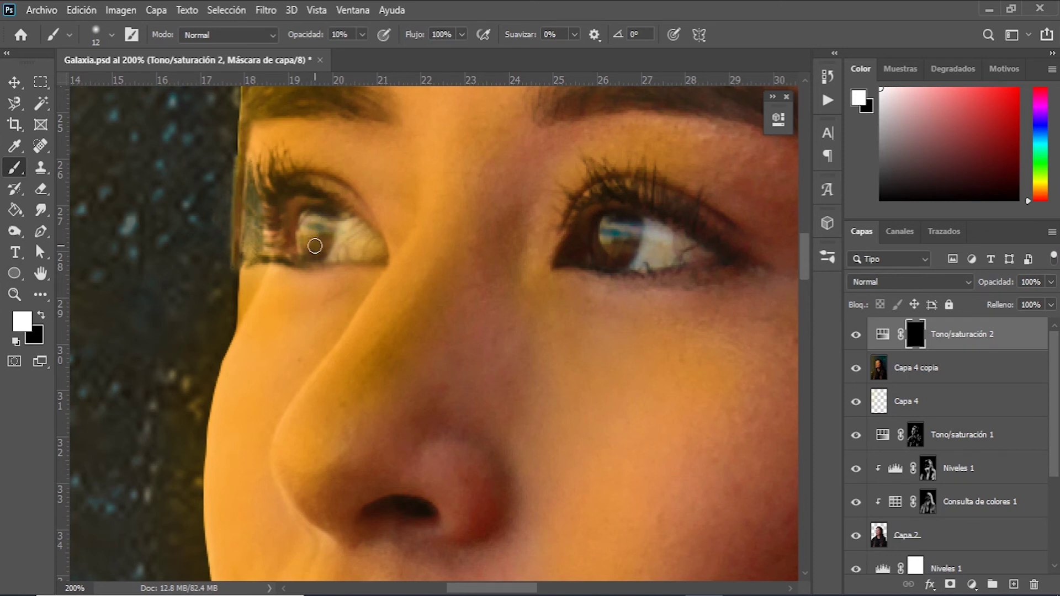
pyautogui.press('x')
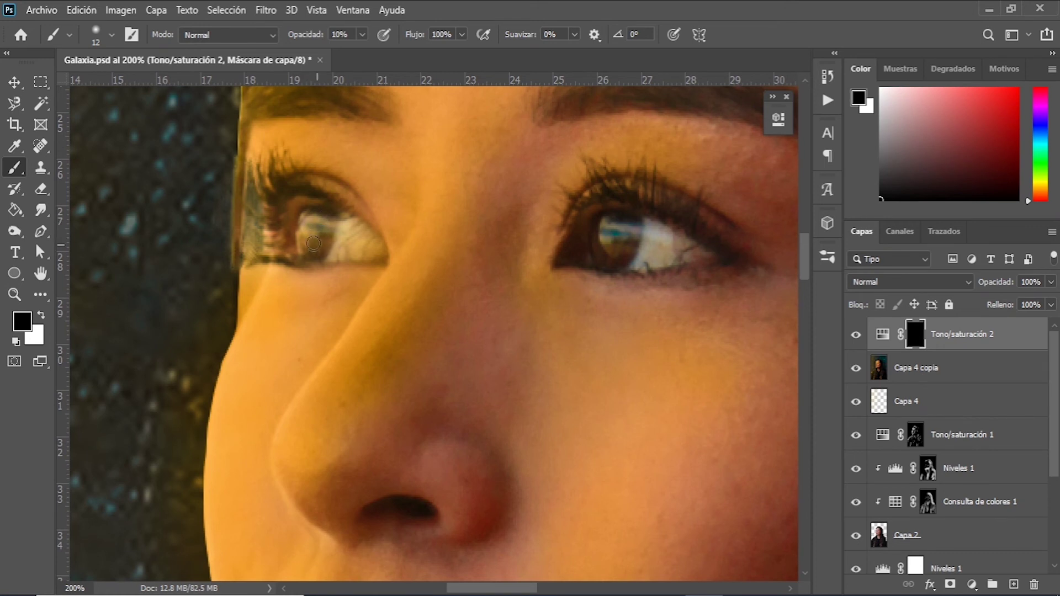
pyautogui.press('x')
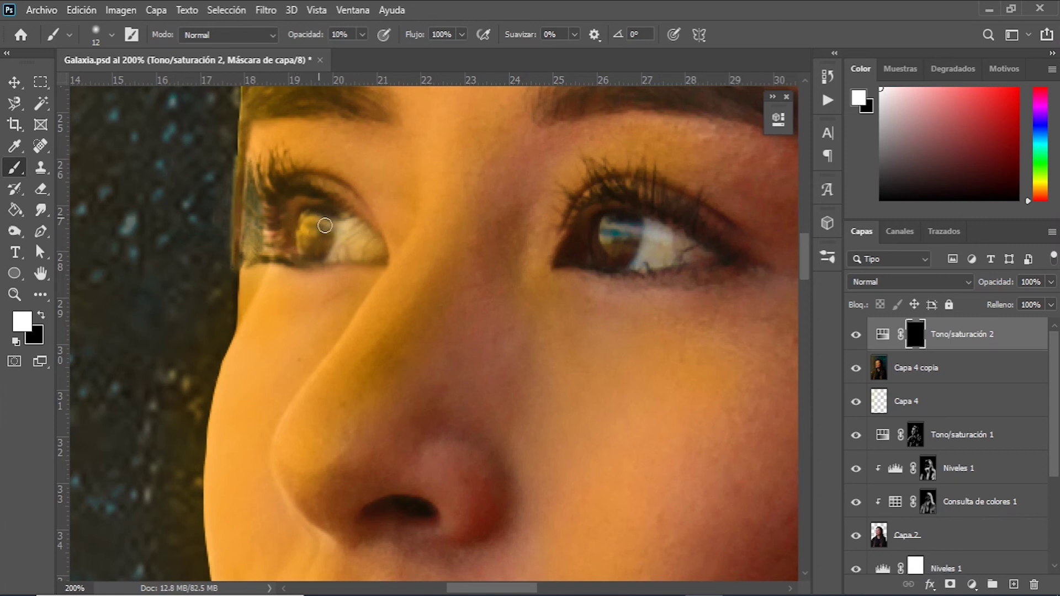
# Step: Paint the golden tint into the left and right irises on the Tono/saturación 2 mask
pyautogui.moveTo(305, 236)
pyautogui.mouseDown()
pyautogui.moveTo(310, 250)
pyautogui.moveTo(333, 228)
pyautogui.moveTo(322, 226)
pyautogui.mouseUp()
pyautogui.moveTo(307, 220); pyautogui.dragTo(308, 241)
pyautogui.moveTo(598, 217)
pyautogui.mouseDown()
pyautogui.moveTo(629, 235)
pyautogui.moveTo(594, 227)
pyautogui.moveTo(611, 230)
pyautogui.moveTo(604, 247)
pyautogui.moveTo(602, 231)
pyautogui.moveTo(612, 236)
pyautogui.mouseUp()
pyautogui.moveTo(614, 246); pyautogui.dragTo(607, 242)
pyautogui.press('x')
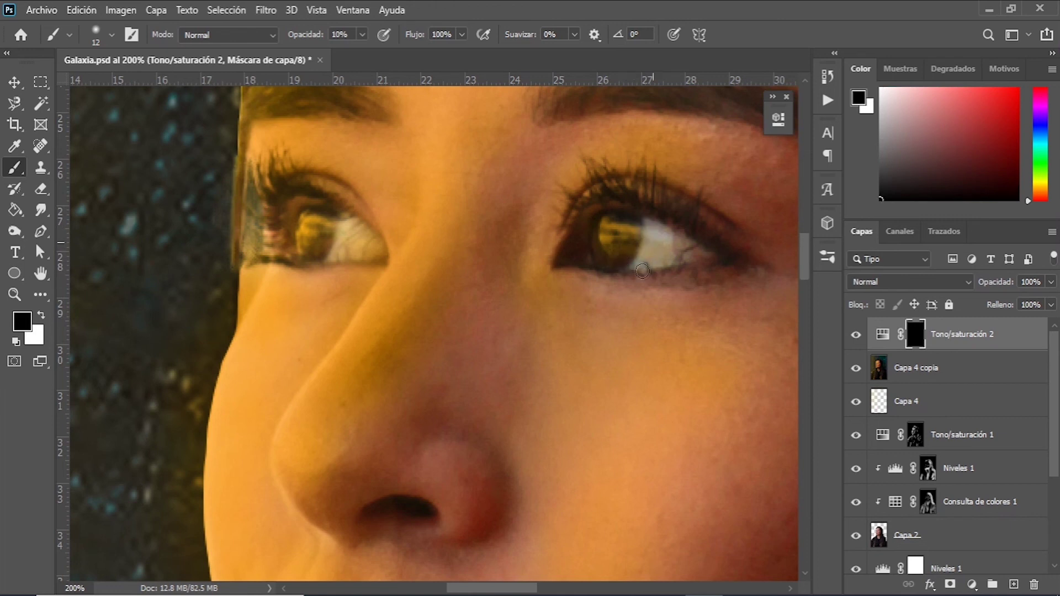
pyautogui.press('x')
pyautogui.moveTo(634, 239); pyautogui.dragTo(613, 234)
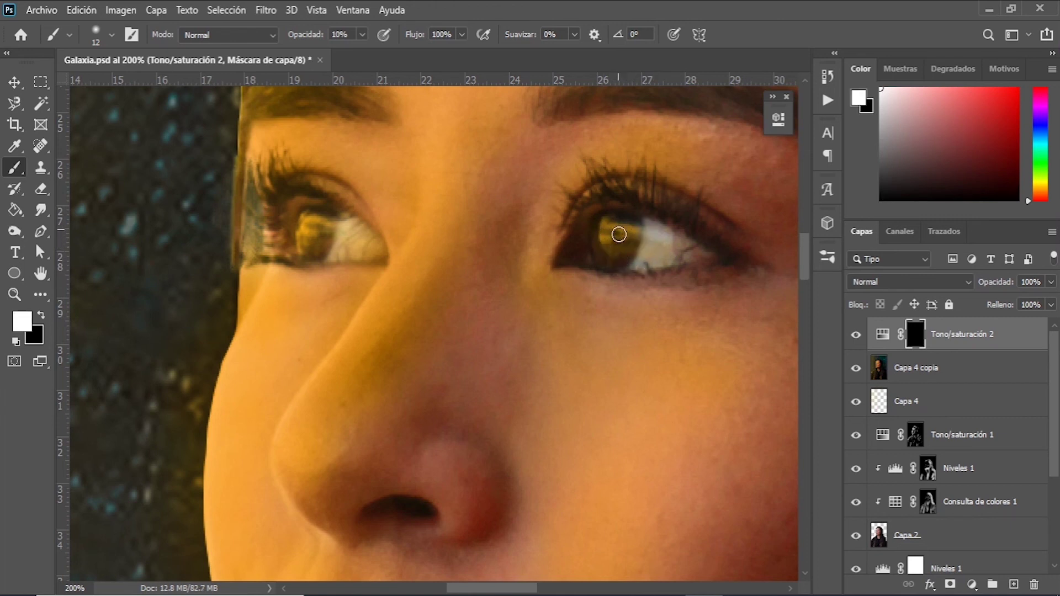
pyautogui.moveTo(327, 236); pyautogui.dragTo(309, 244)
pyautogui.click(309, 244)
pyautogui.hotkey('ctrl', '-')
pyautogui.hotkey('ctrl', '-')
pyautogui.hotkey('ctrl', '-')
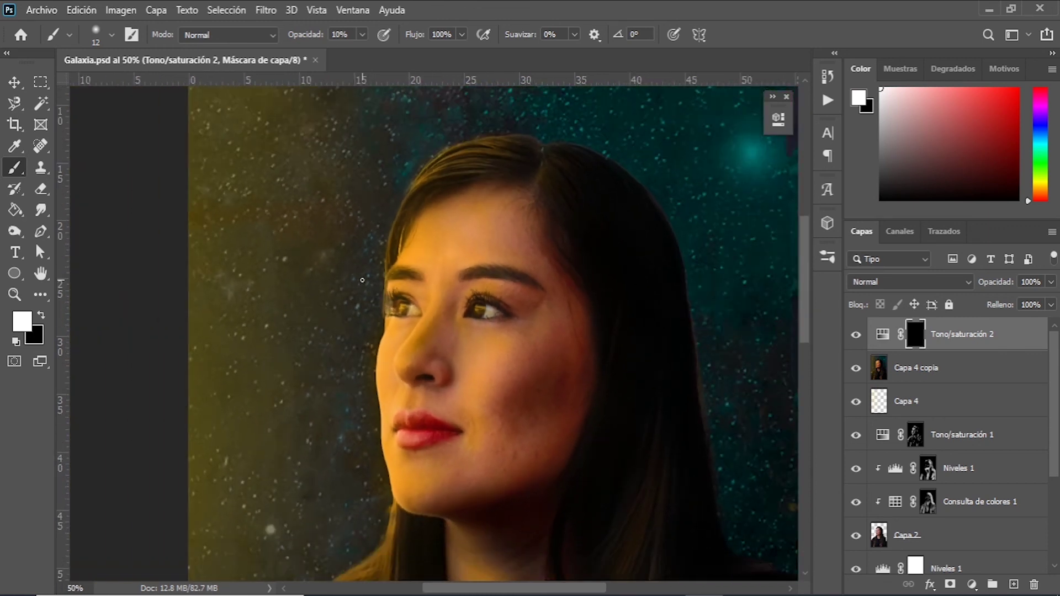
# Step: Fit the image on screen and merge Tono/saturación 2 into Capa 4 copia
pyautogui.doubleClick(39, 276)
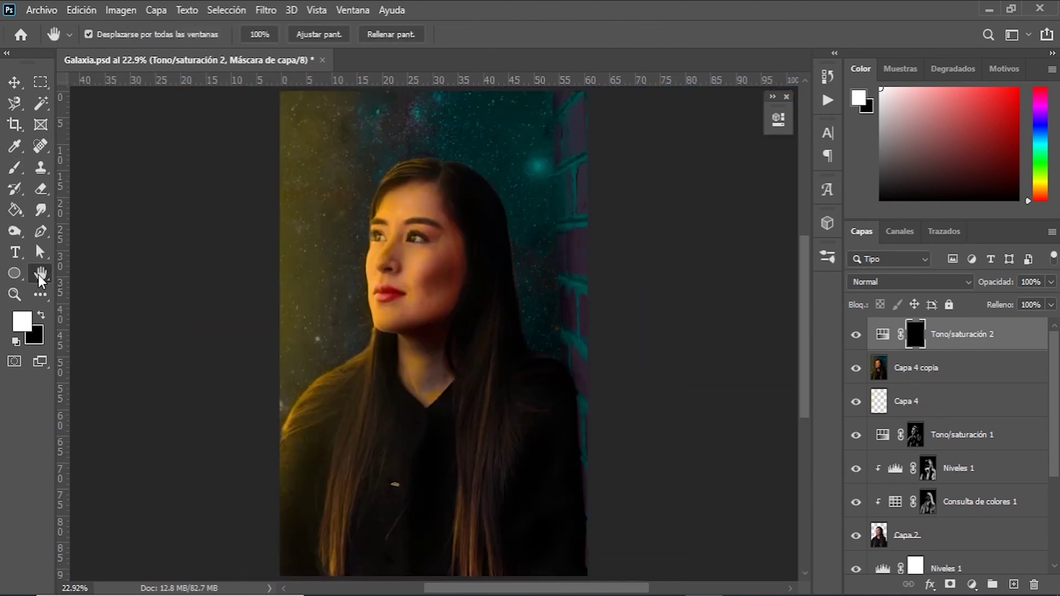
pyautogui.press('v')
pyautogui.click(685, 326)
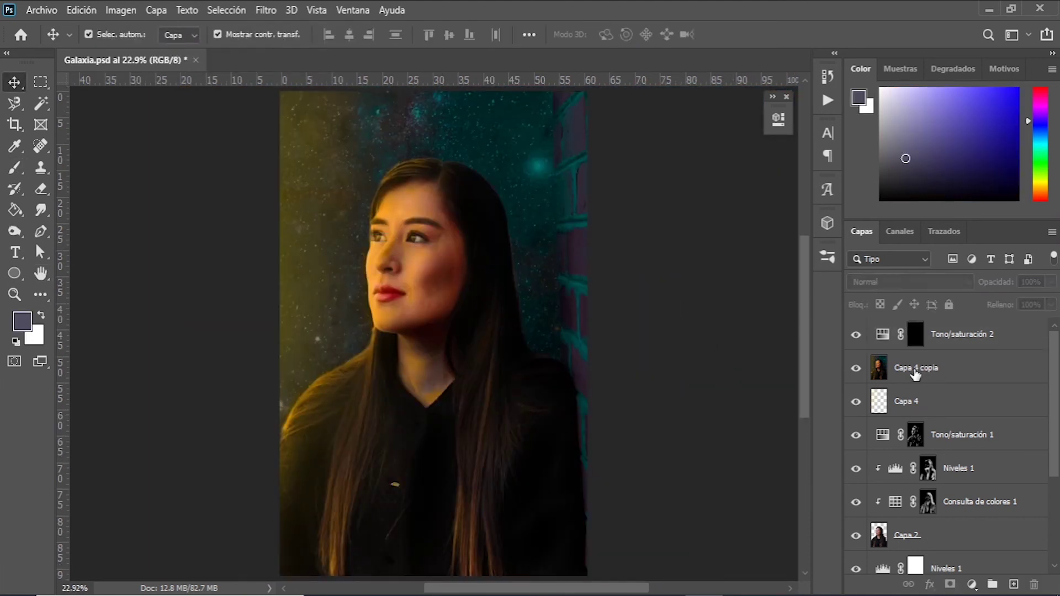
pyautogui.click(890, 337)
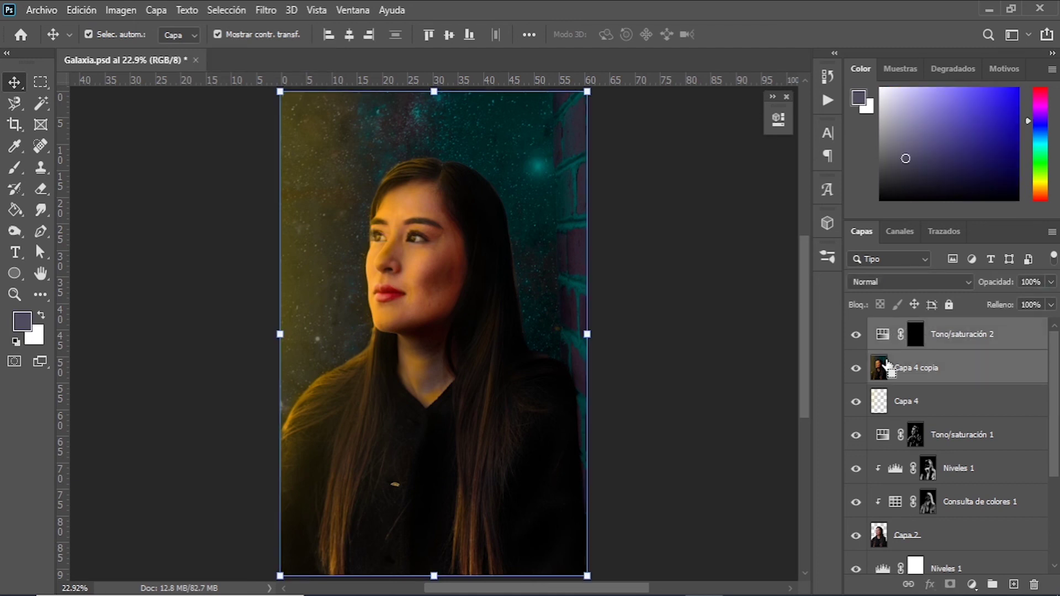
pyautogui.hotkey('ctrl', 'e')
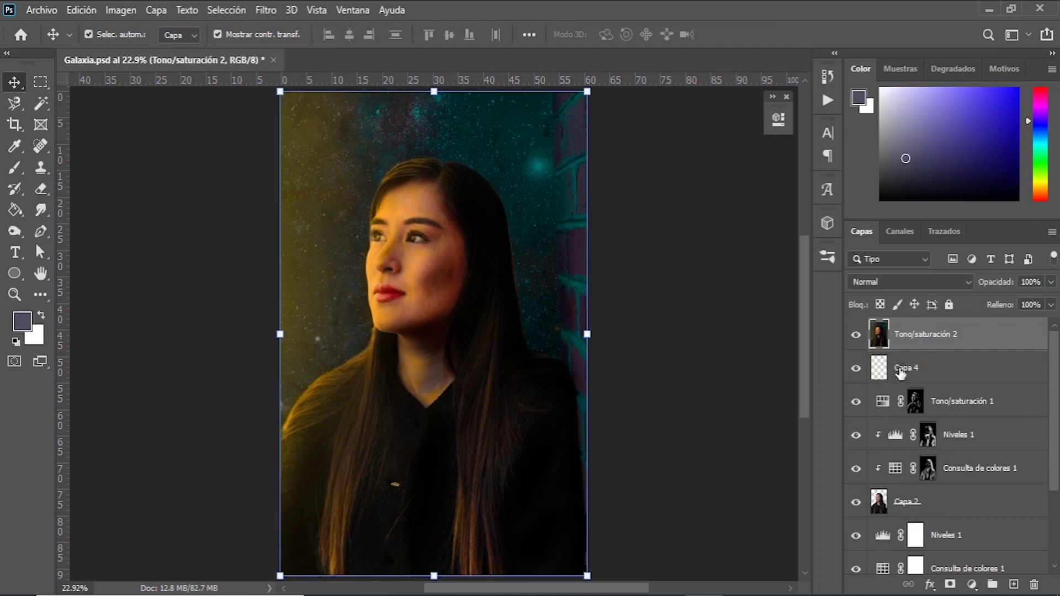
# Step: Unlock Fondo into Capa 0 and select Capa 4 down to the bottom layer
pyautogui.click(900, 373)
pyautogui.scroll(-3, 971, 464)
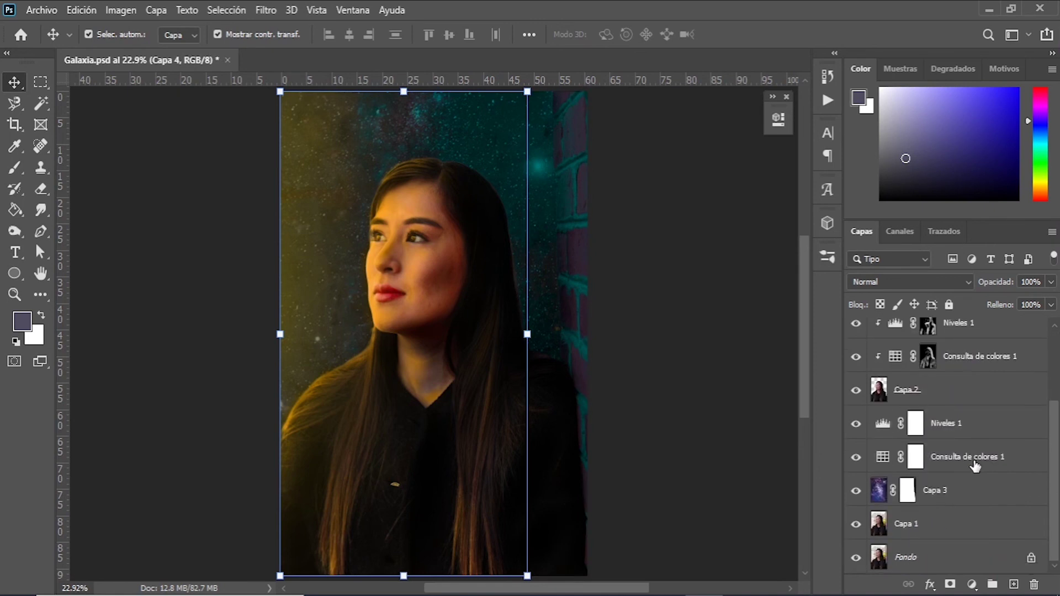
pyautogui.keyDown('shift'); pyautogui.click(923, 561); pyautogui.keyUp('shift')
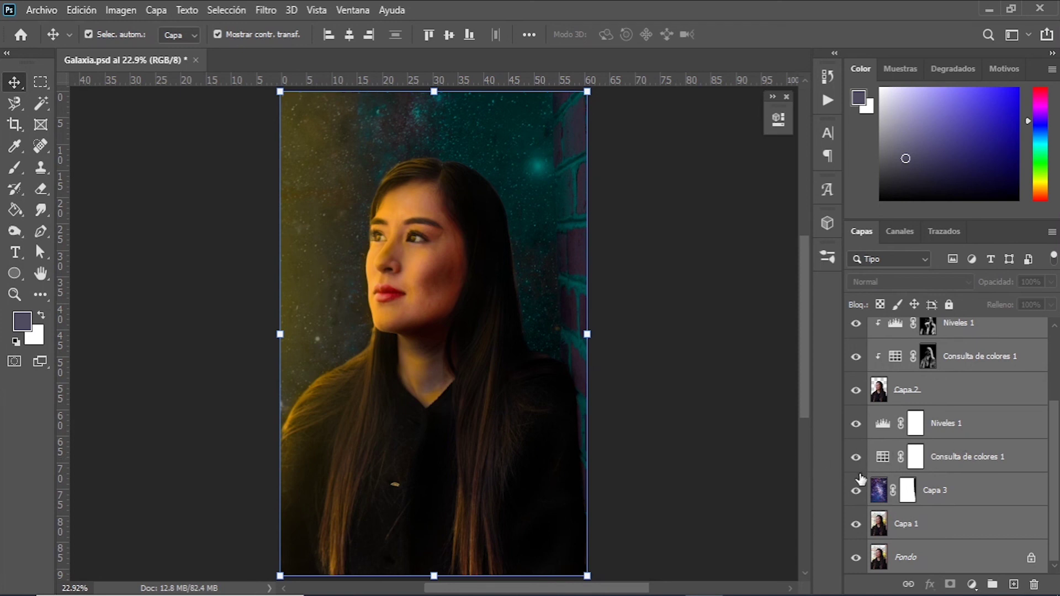
pyautogui.scroll(2, 957, 482)
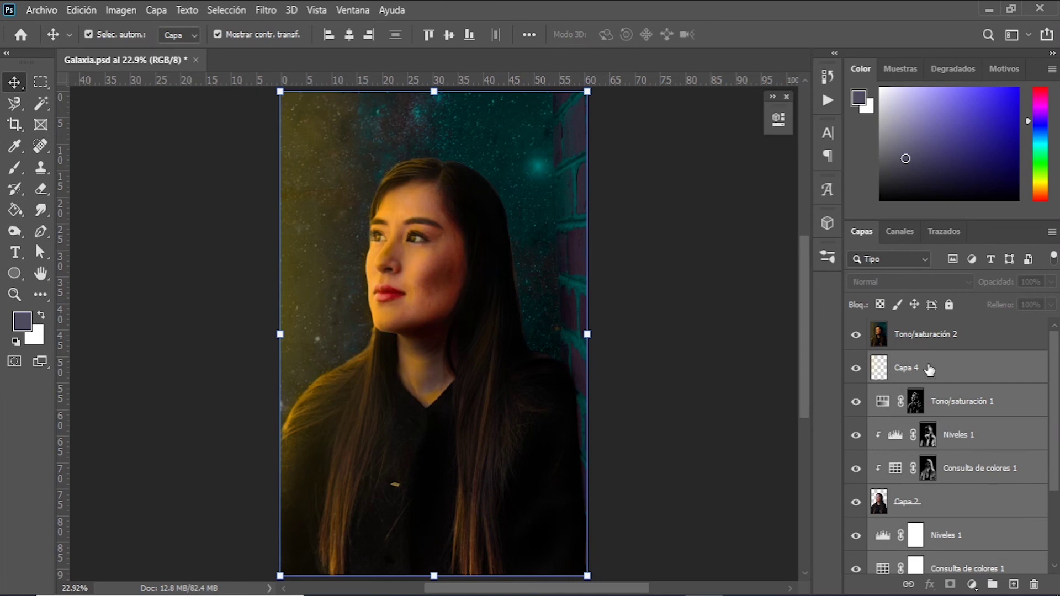
pyautogui.click(963, 335)
pyautogui.click(923, 367)
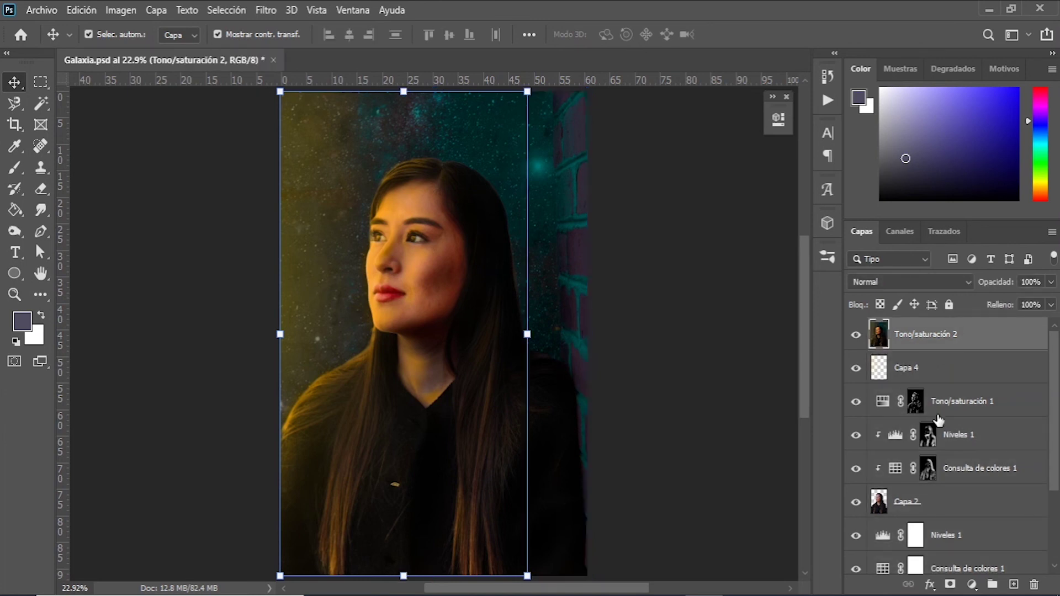
pyautogui.scroll(-5, 936, 420)
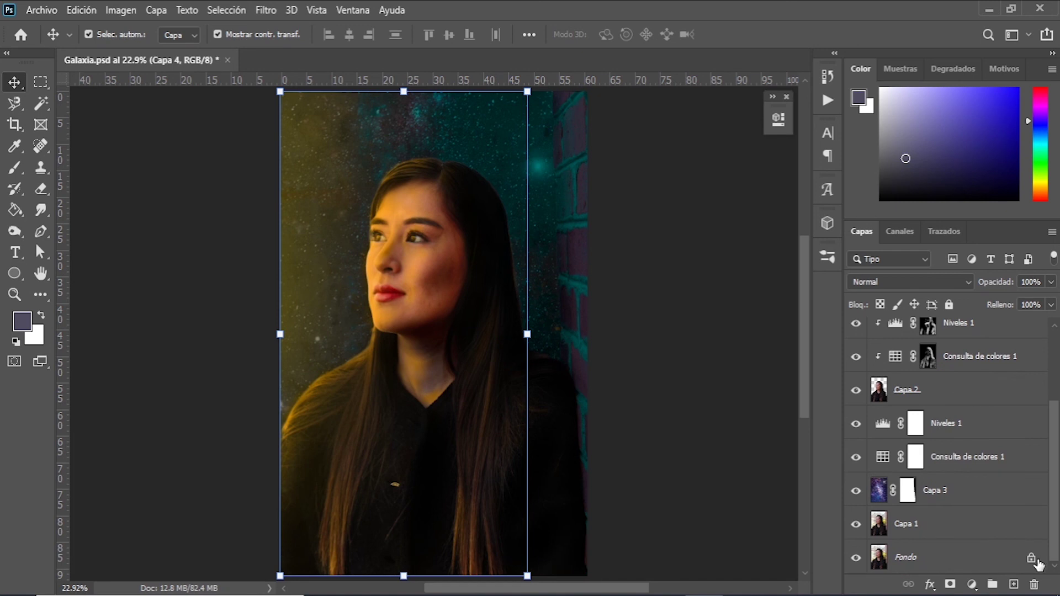
pyautogui.click(1031, 559)
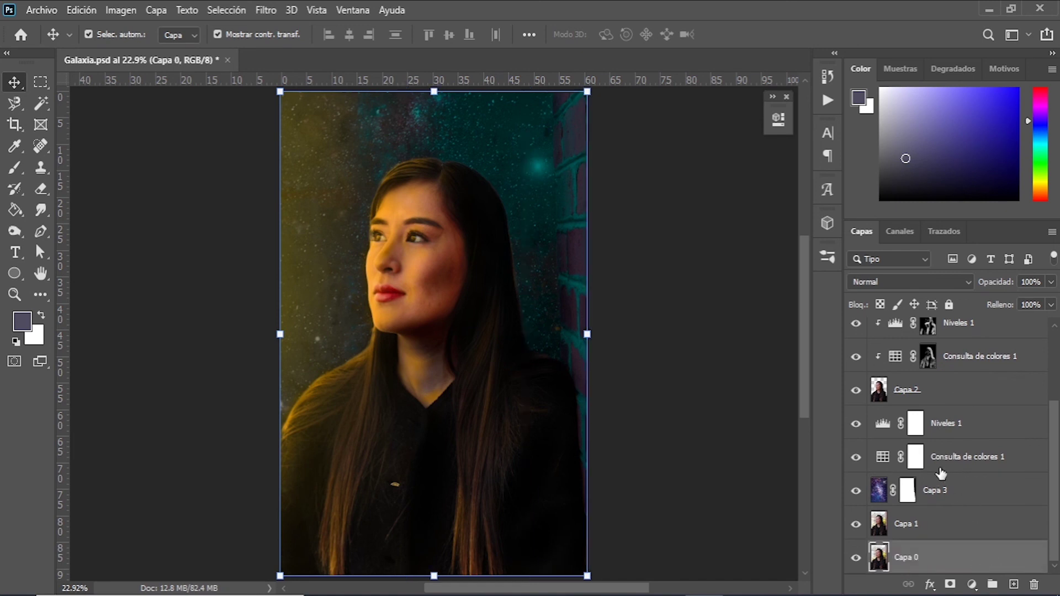
pyautogui.scroll(5, 939, 476)
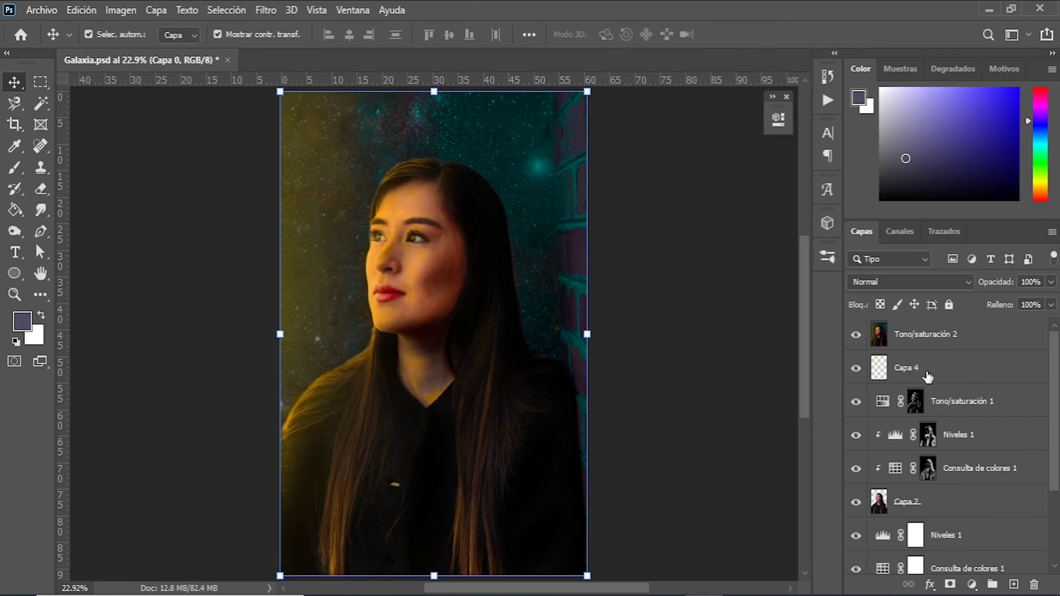
pyautogui.keyDown('shift'); pyautogui.click(929, 377); pyautogui.keyUp('shift')
# Step: Group Capa 4 through Capa 0 into Grupo 1, compare top-layer visibility, and select the group
pyautogui.hotkey('ctrl', 'g')
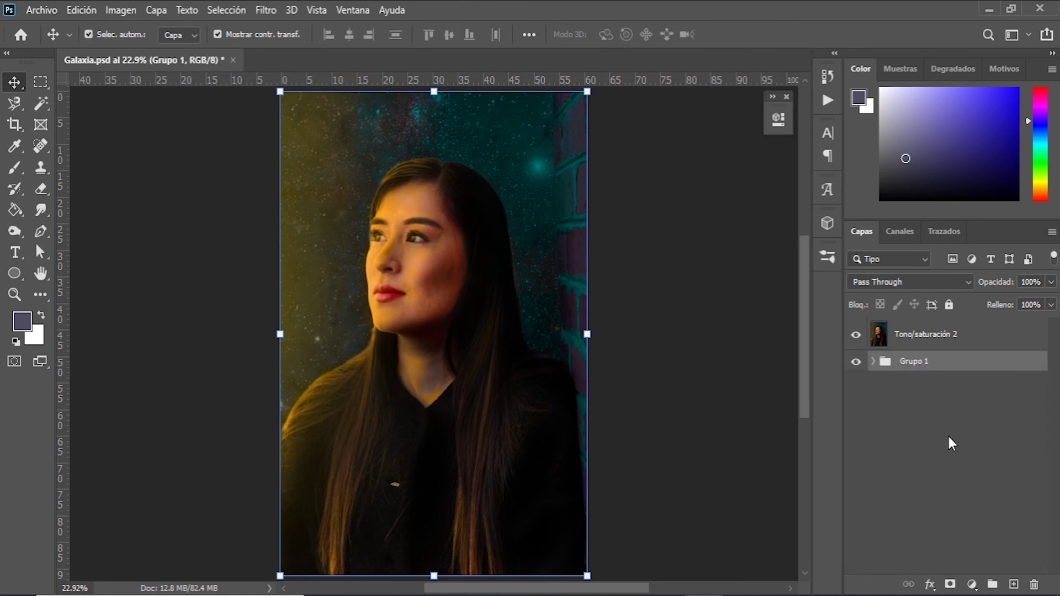
pyautogui.click(854, 338)
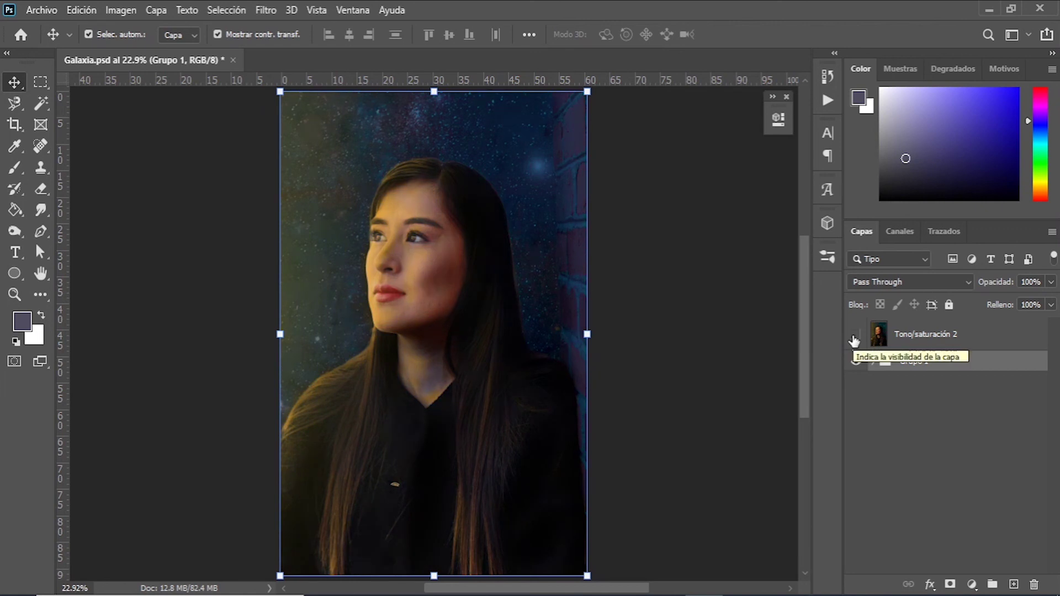
pyautogui.click(855, 336)
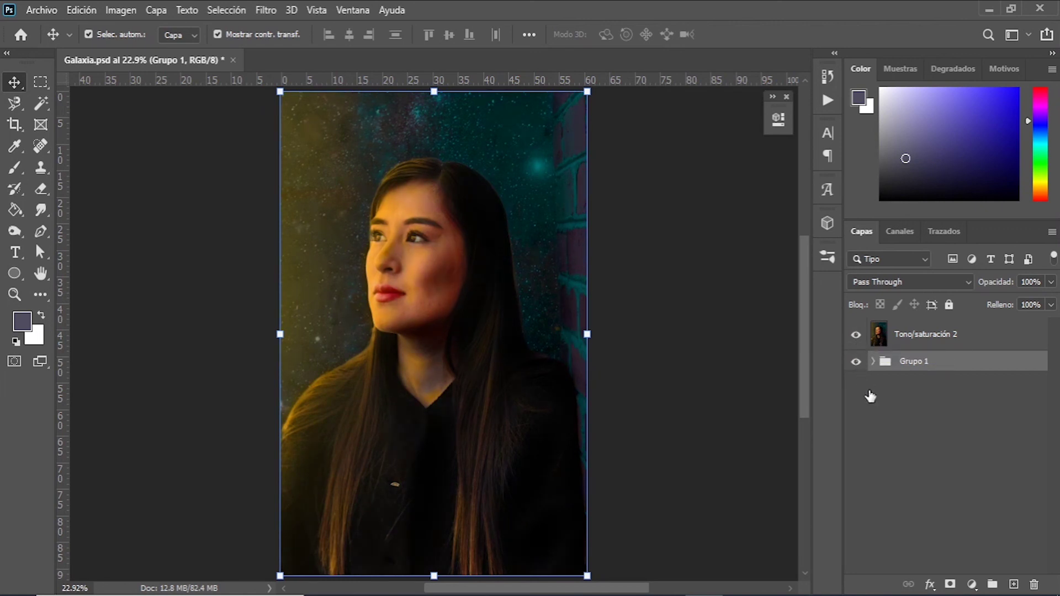
pyautogui.click(887, 437)
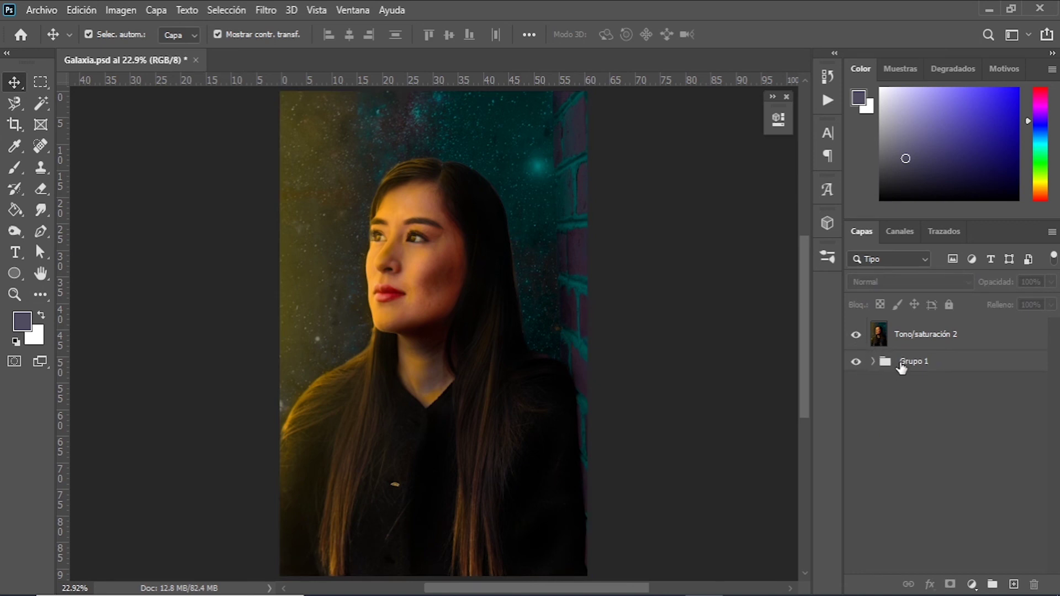
pyautogui.click(901, 364)
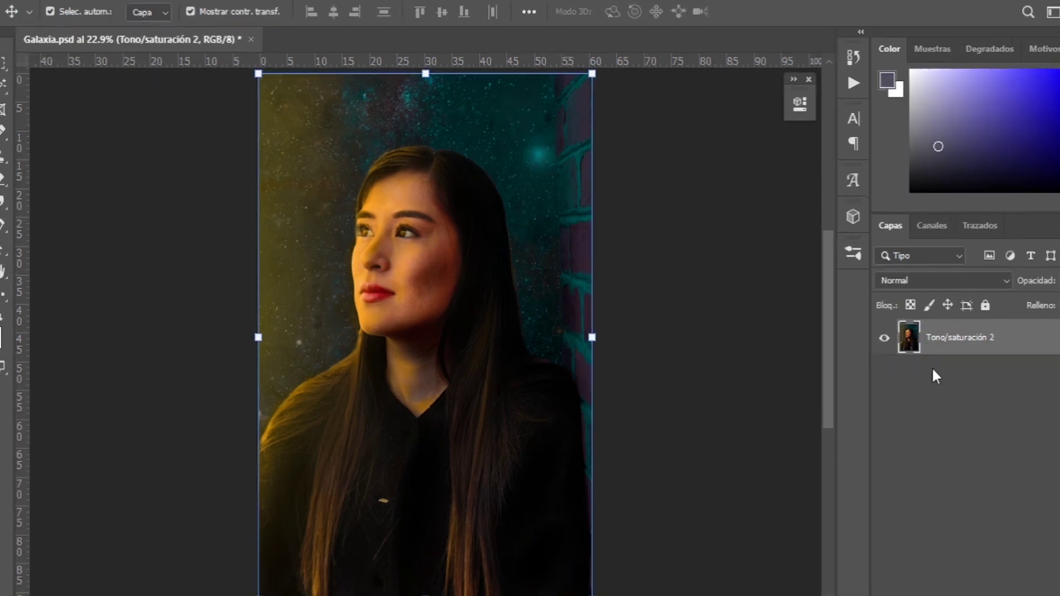